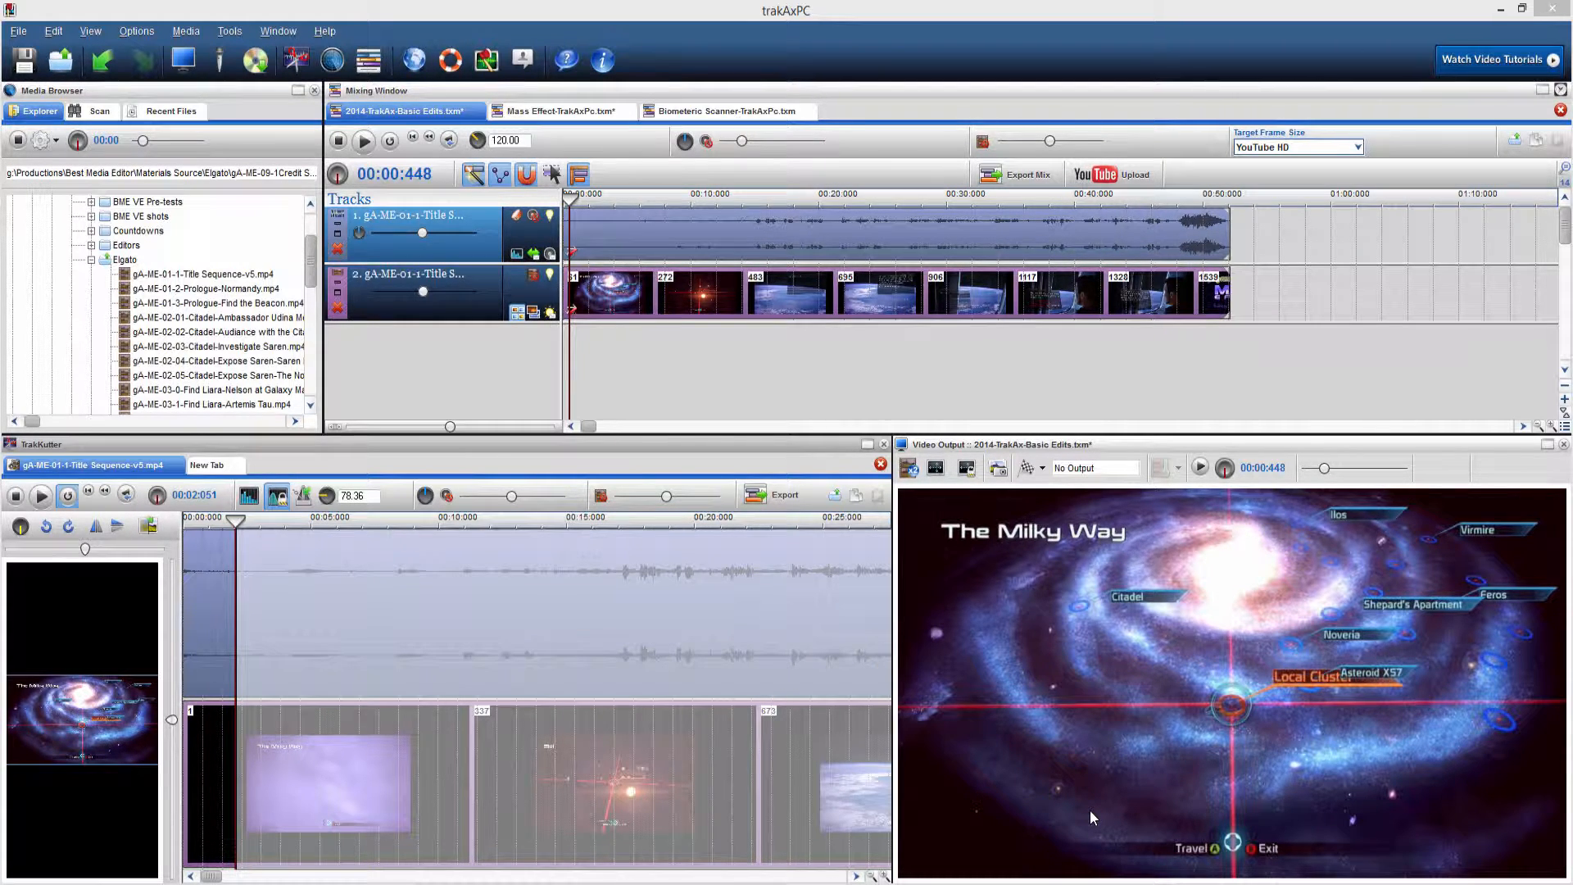
Play the opening seconds of the mix and return the playhead to the start.
left_click(677, 397)
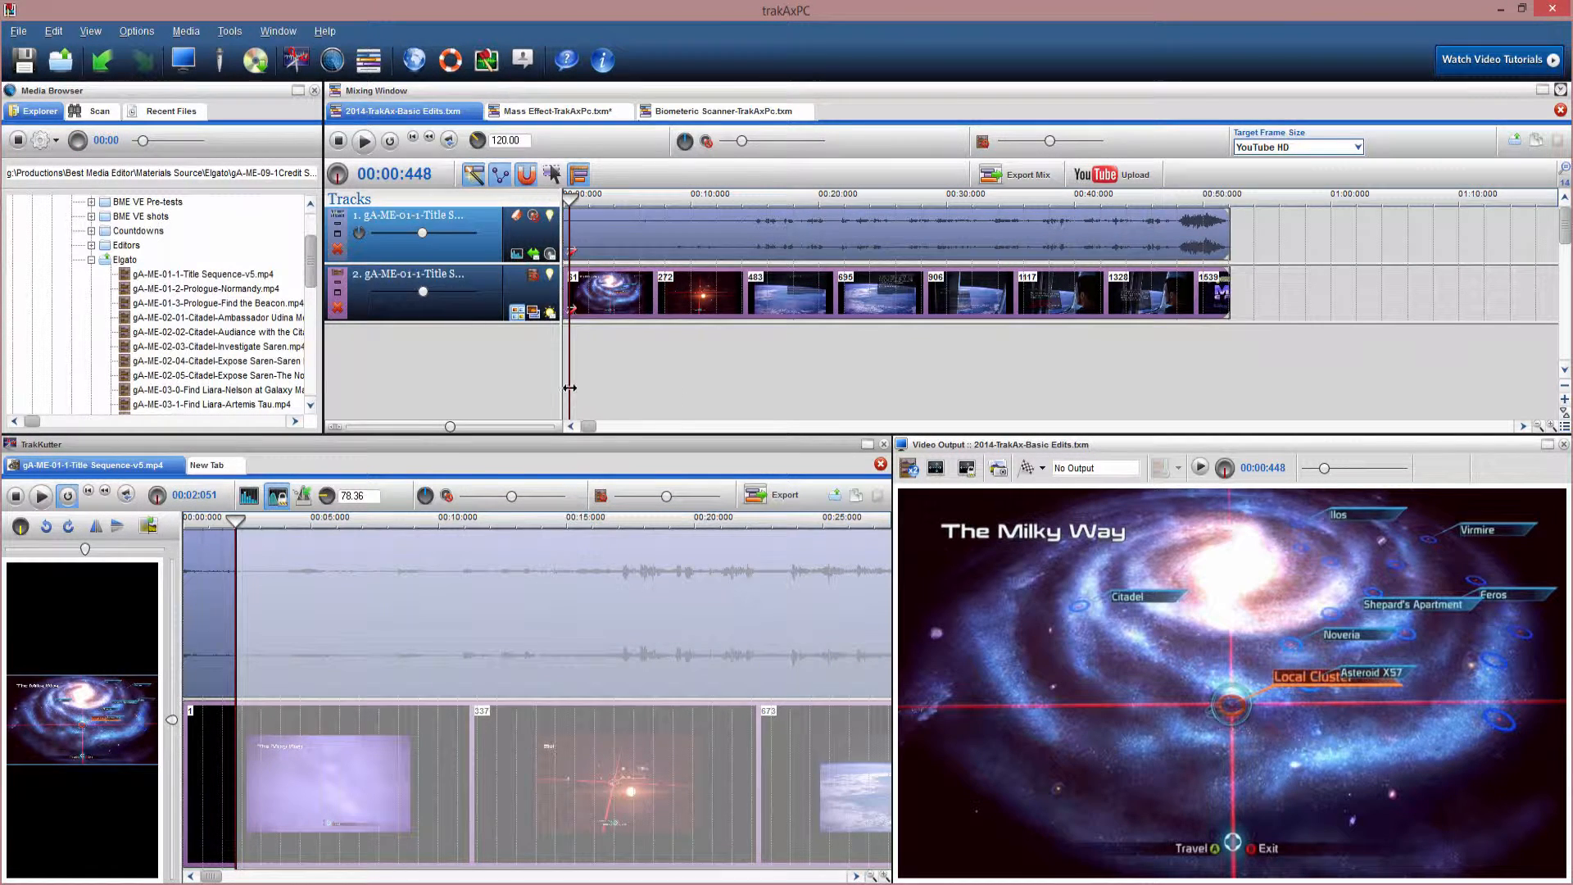
key("space")
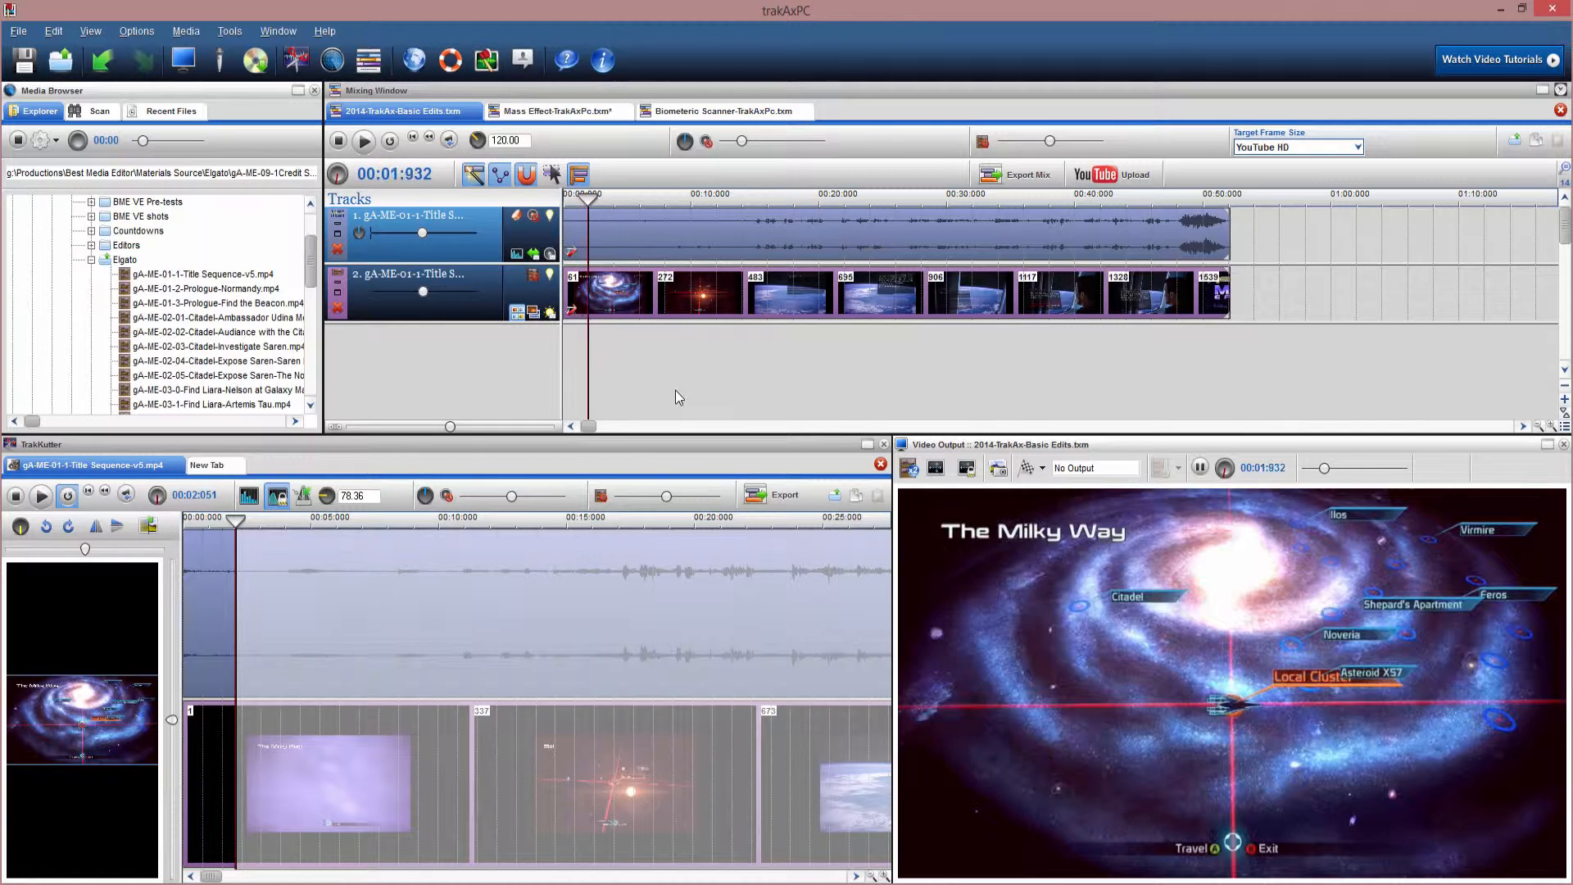
key("space")
left_click_drag(597, 348, 562, 345)
right_click(576, 302)
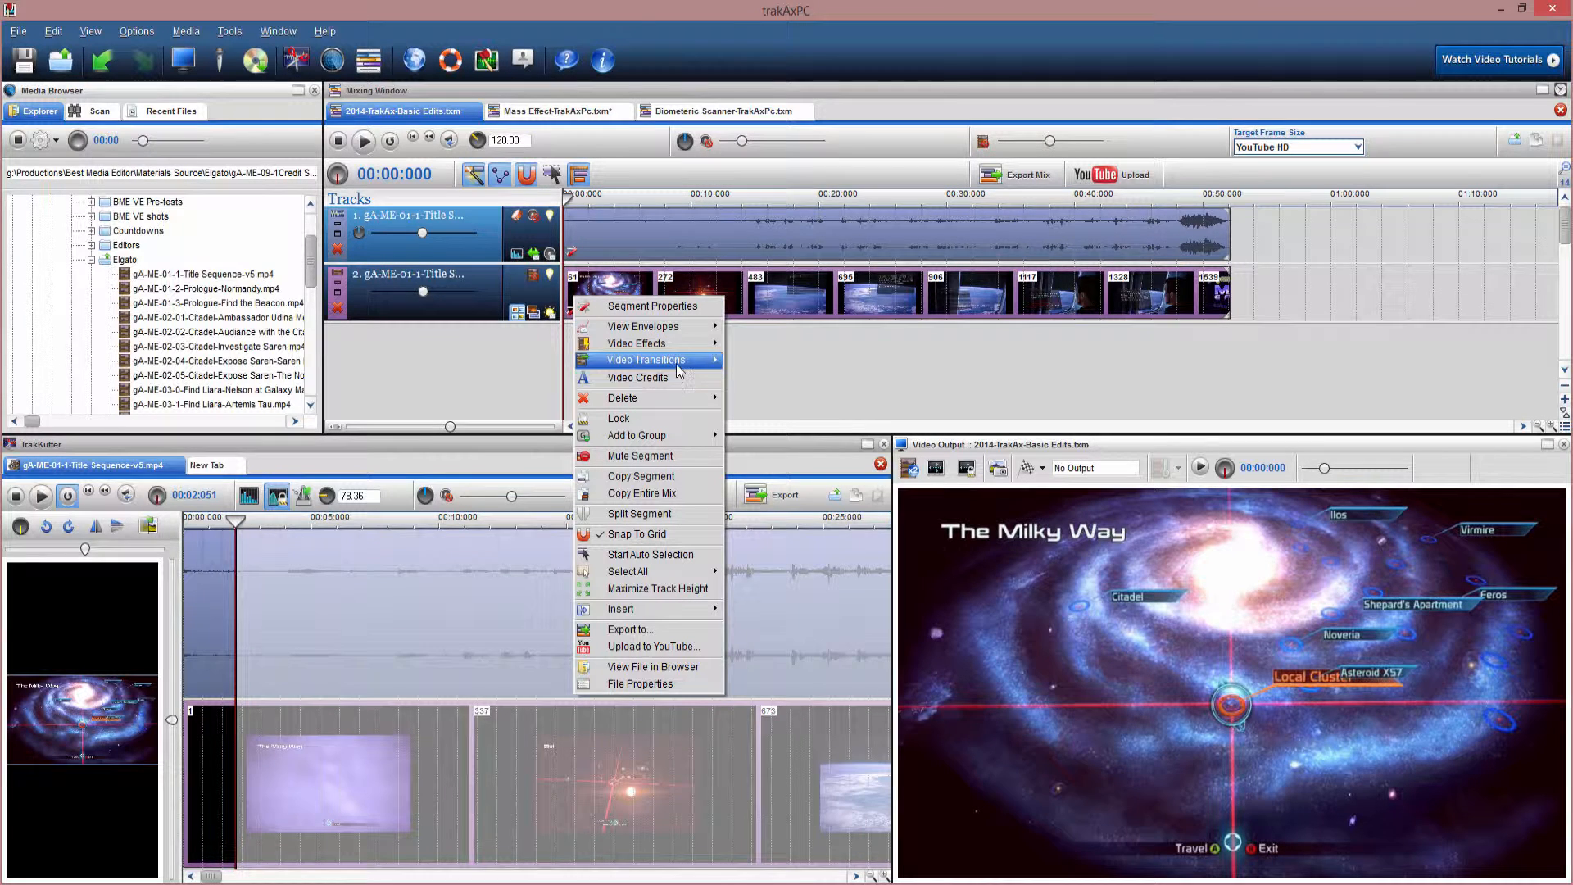
mouse_move(675, 363)
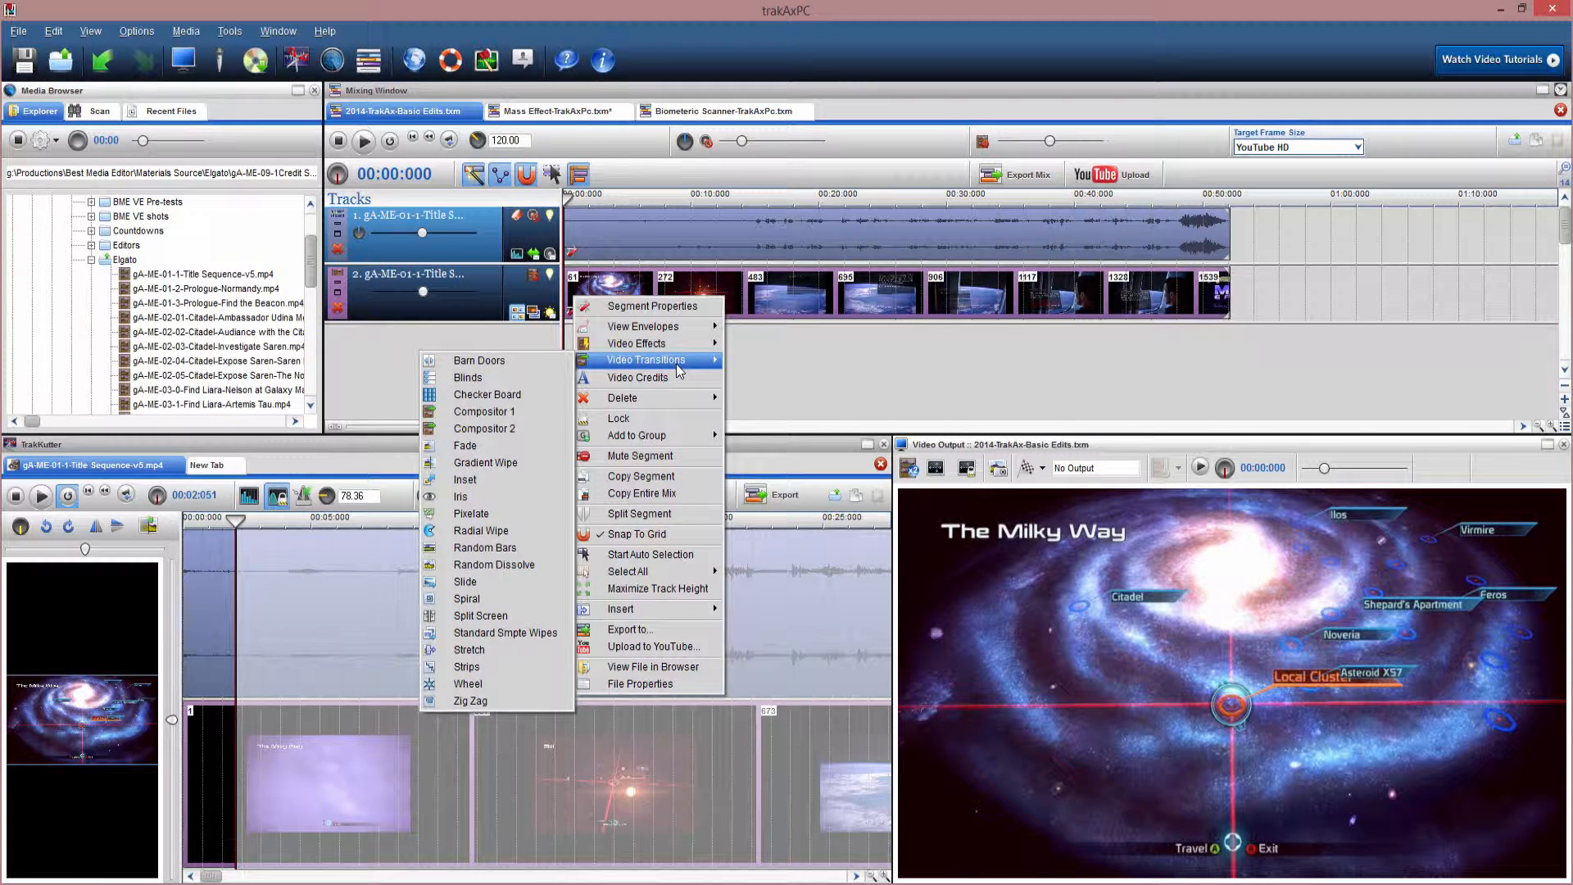
left_click(867, 371)
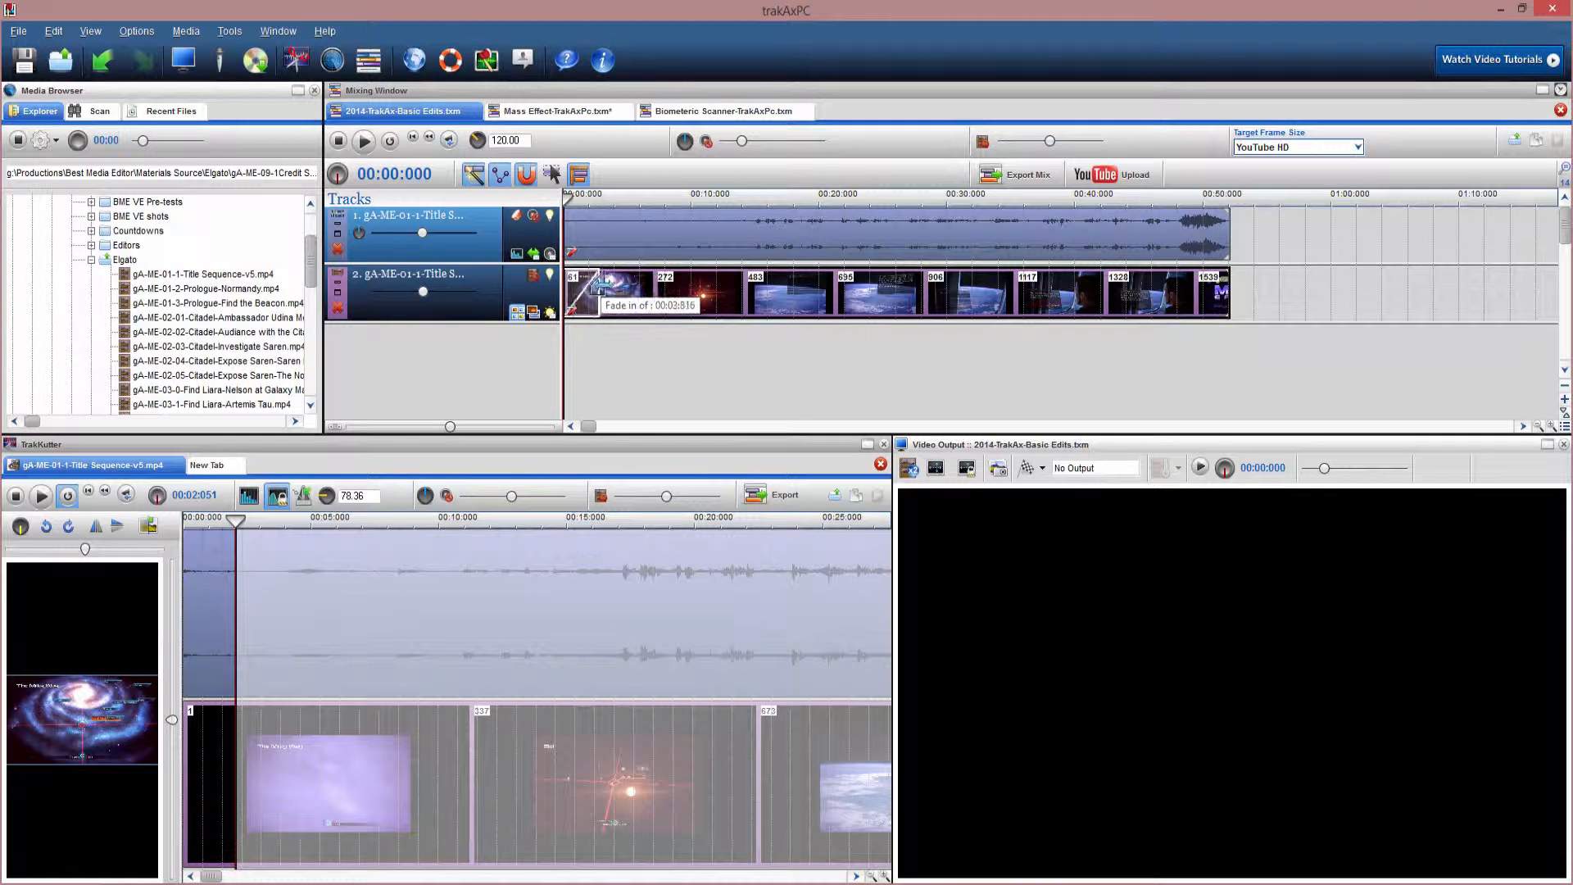
Add fade-ins of about 4 seconds to the title sequence's video and audio segments and play back the opening.
left_click_drag(567, 214, 613, 240)
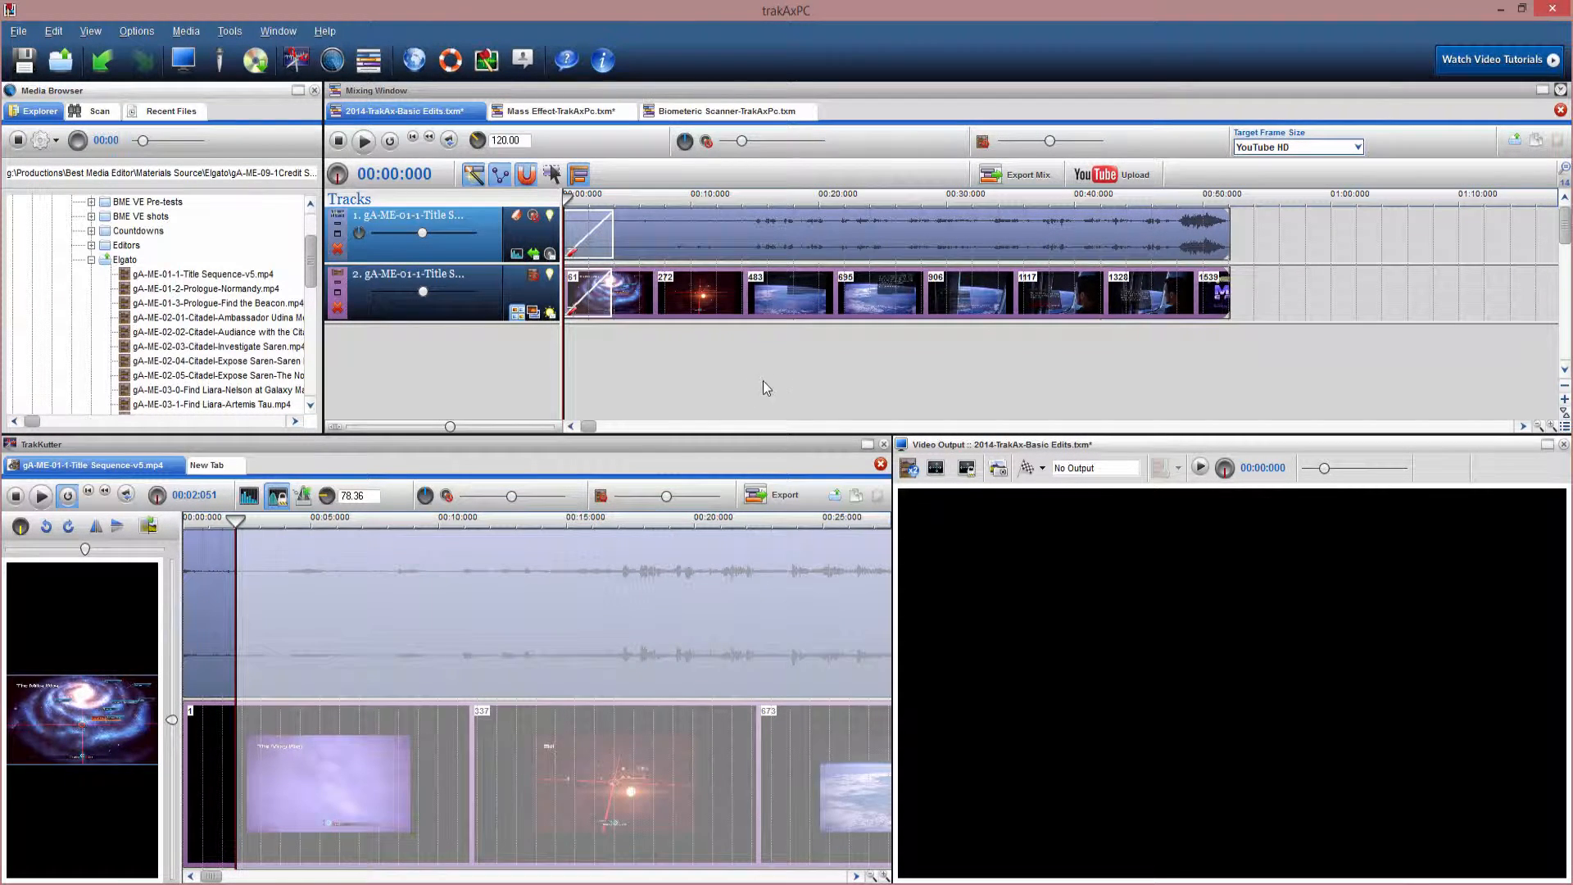
key("space")
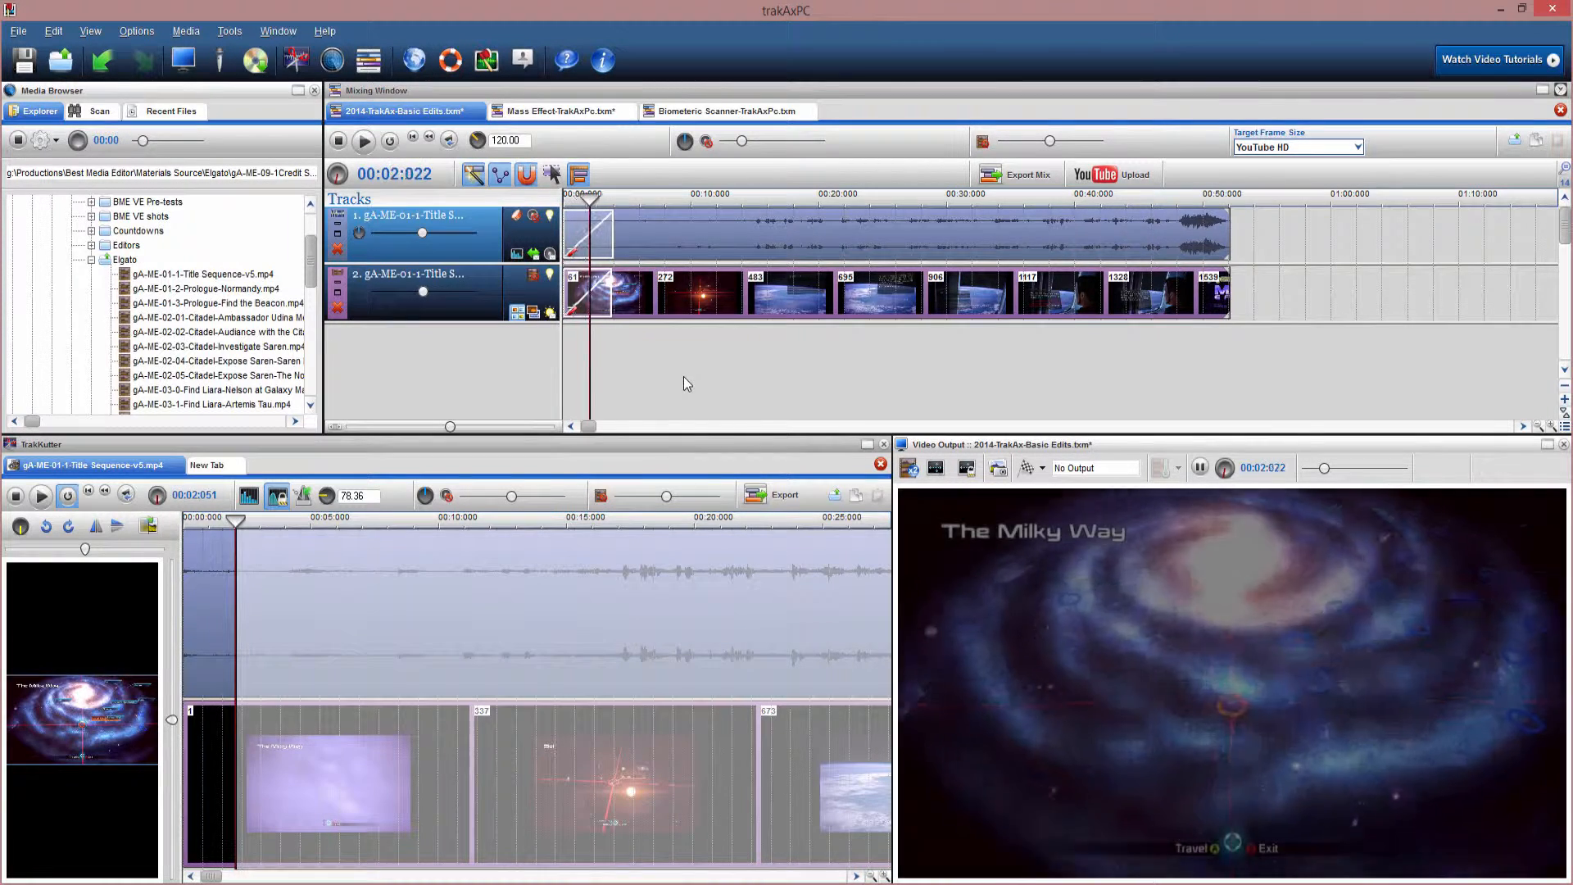
key("space")
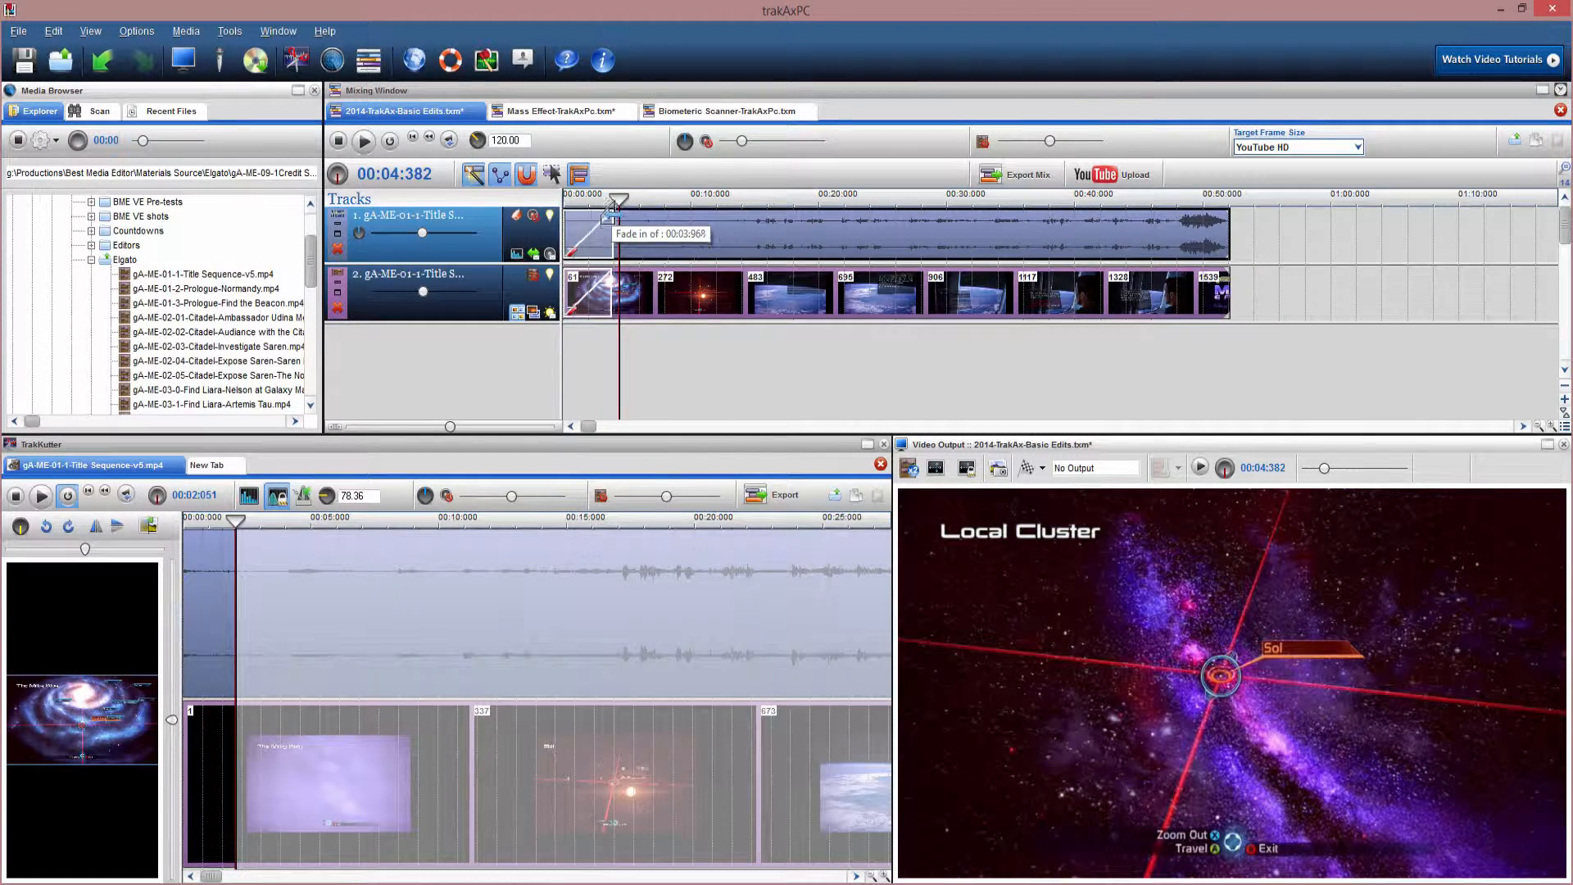
Shorten the title sequence's audio and video fade-ins to about 3 seconds and replay the opening.
left_click_drag(612, 212, 602, 211)
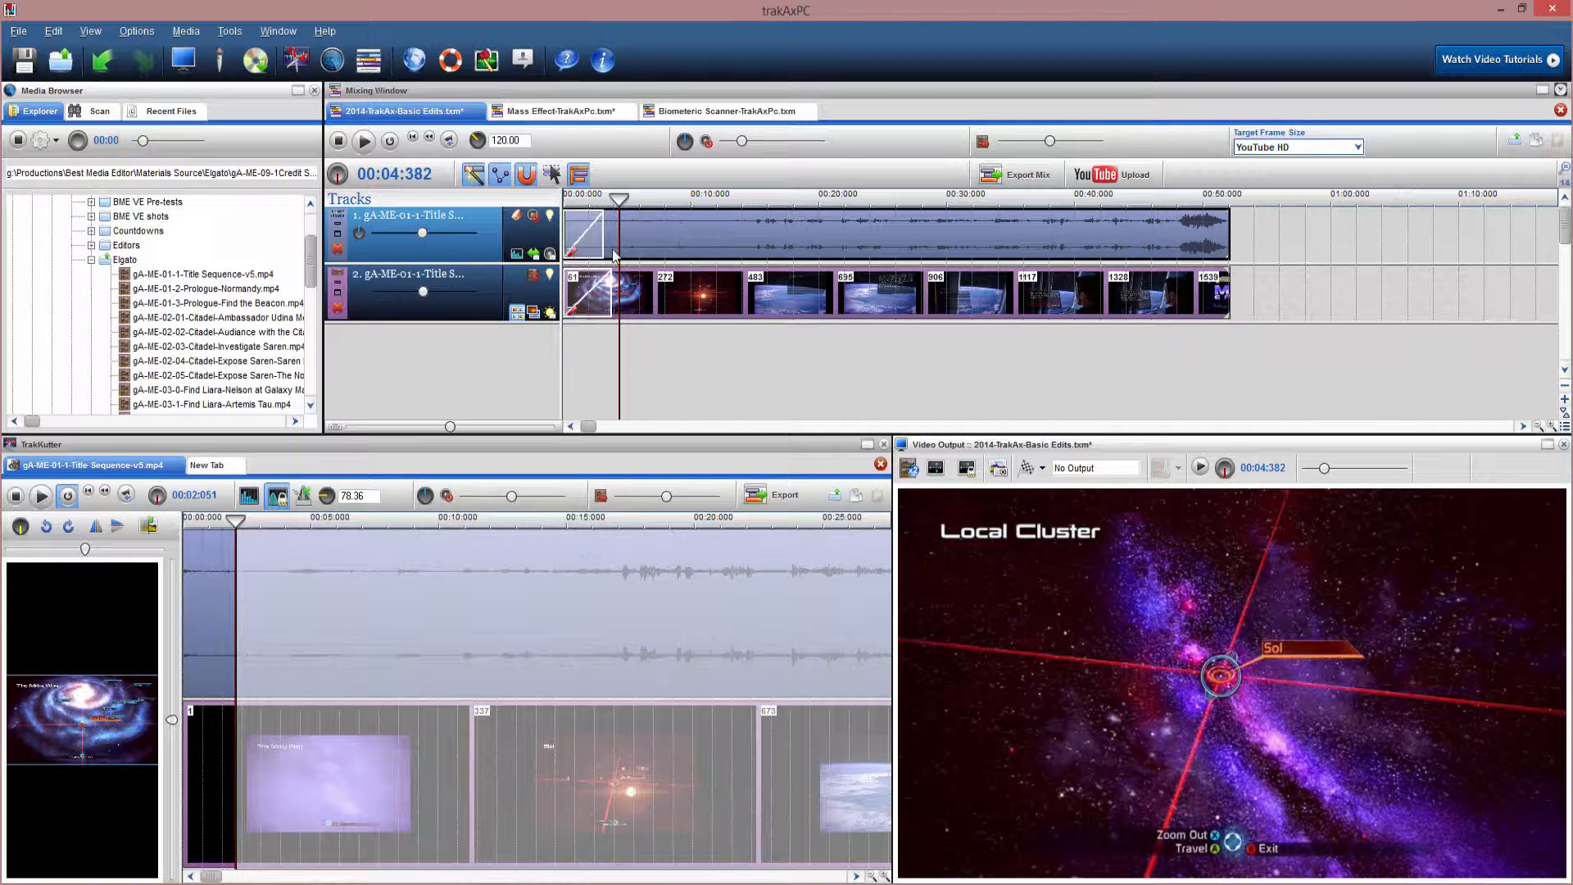
left_click(608, 282)
left_click_drag(611, 279, 600, 277)
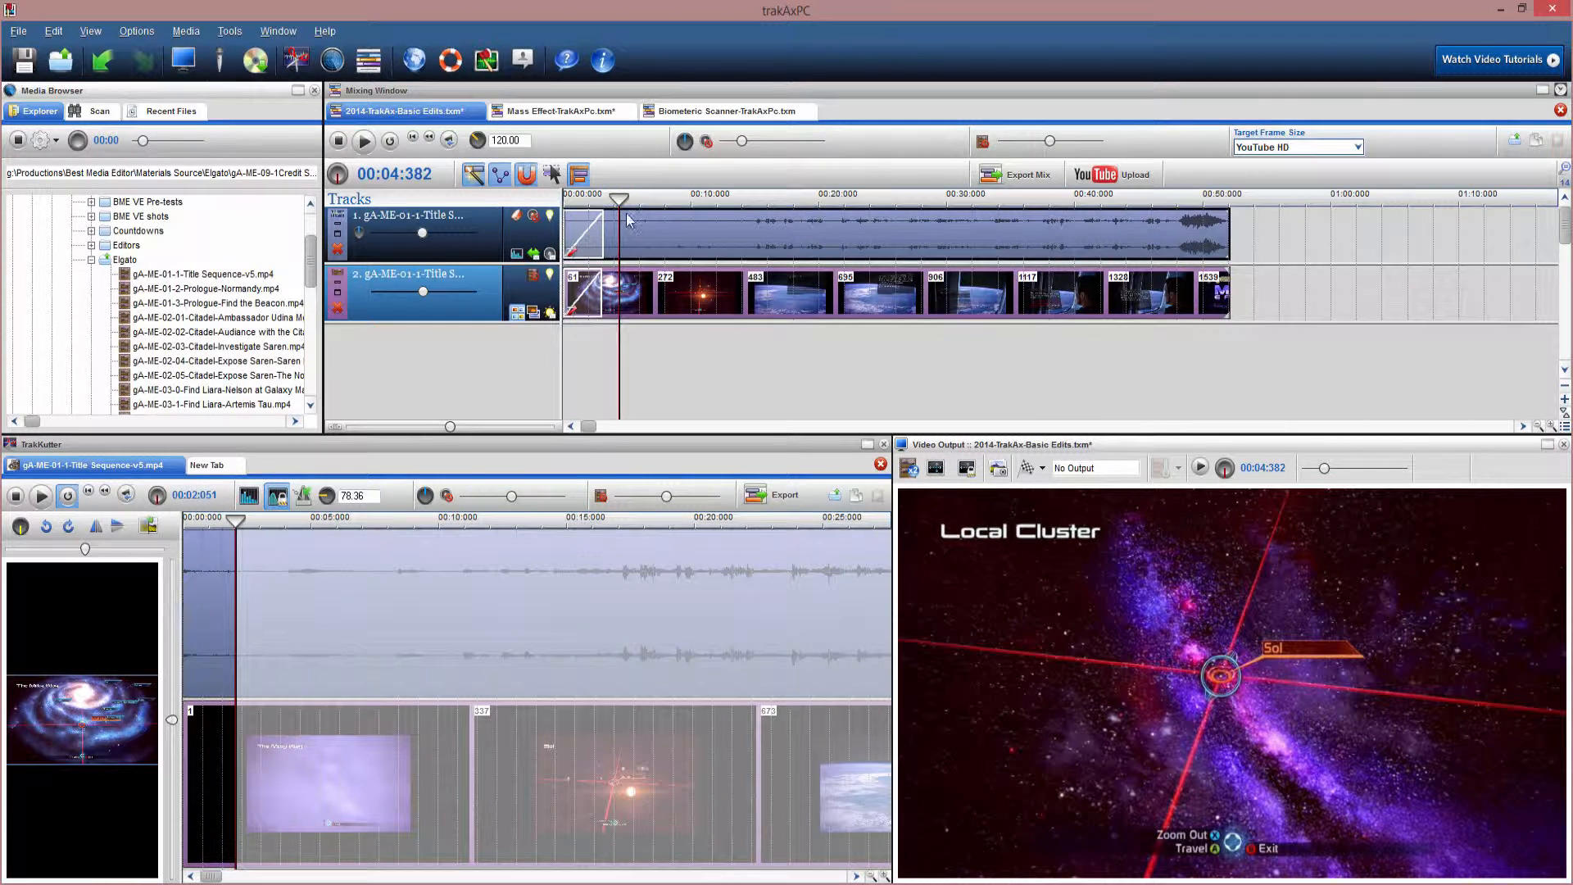
left_click_drag(620, 366, 581, 362)
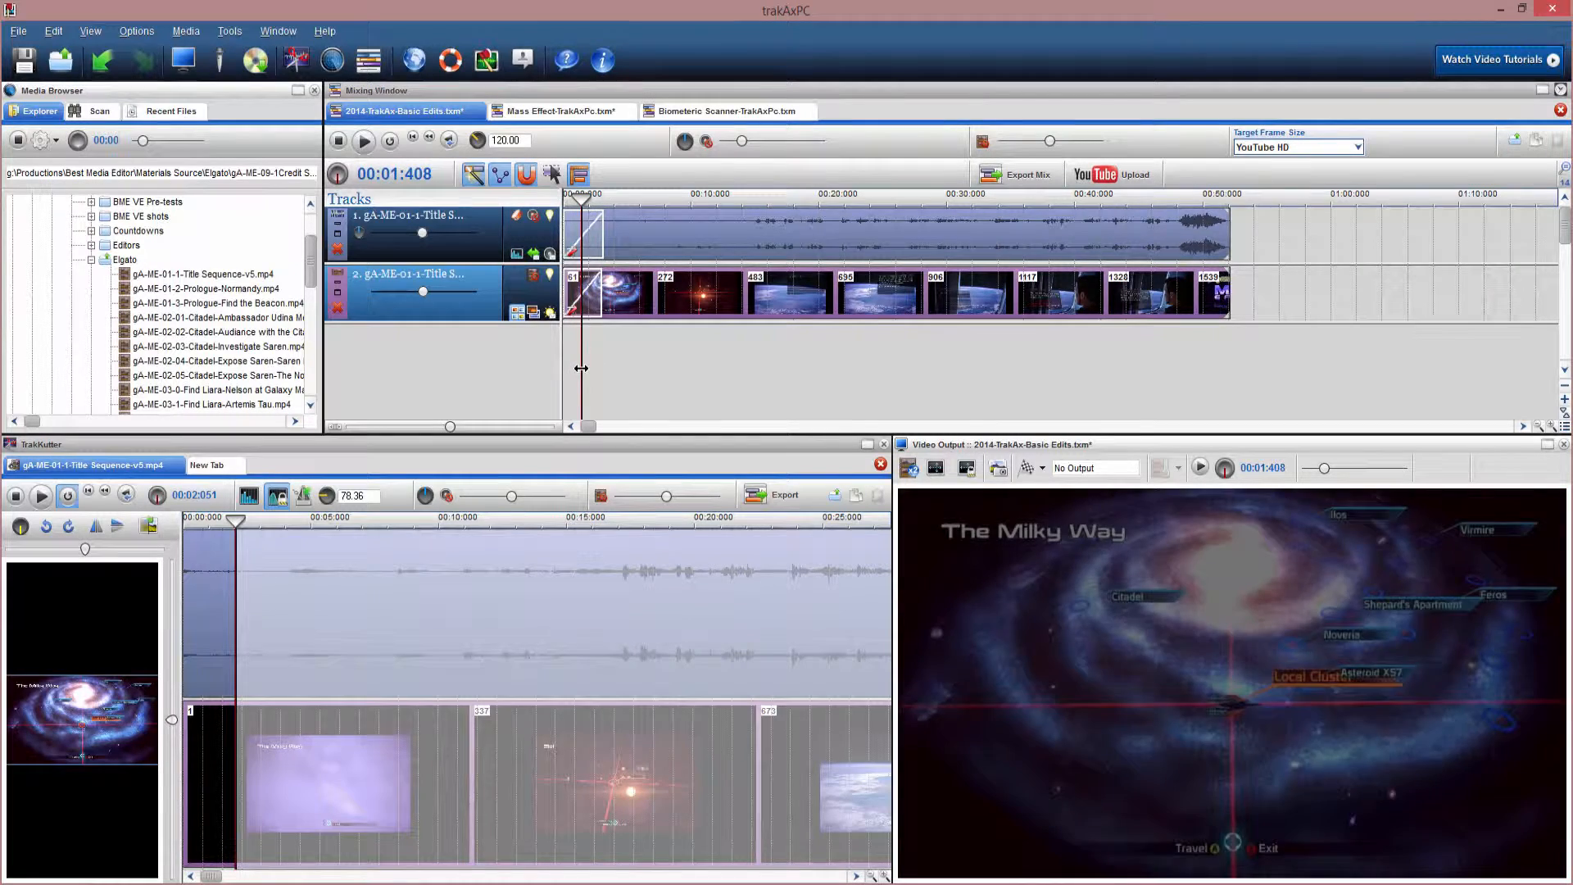
key("space")
key("space")
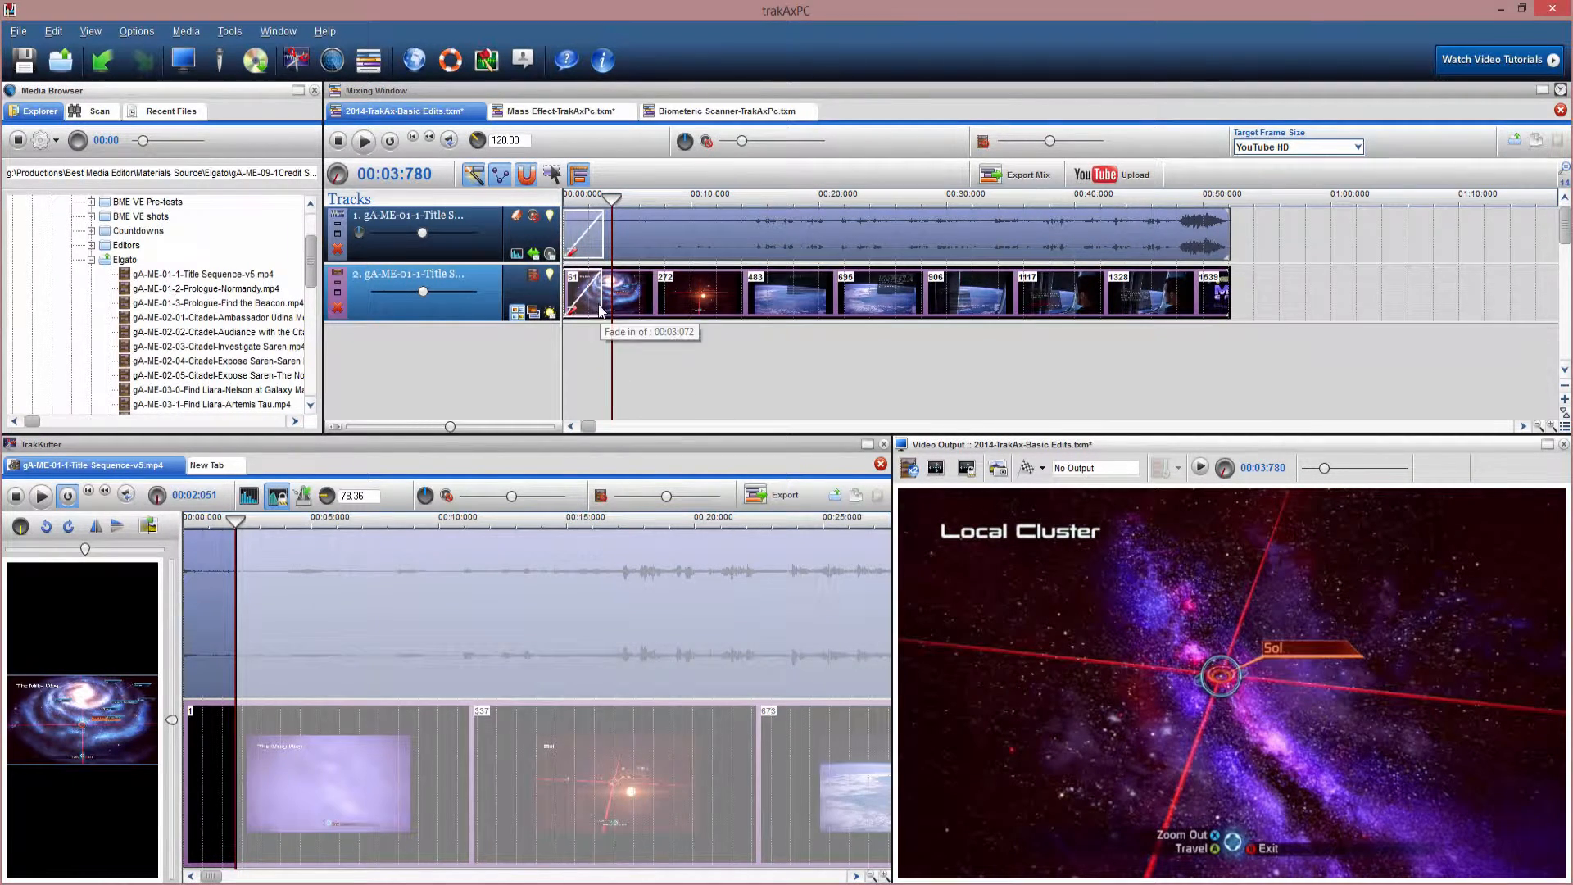
left_click_drag(602, 295, 604, 285)
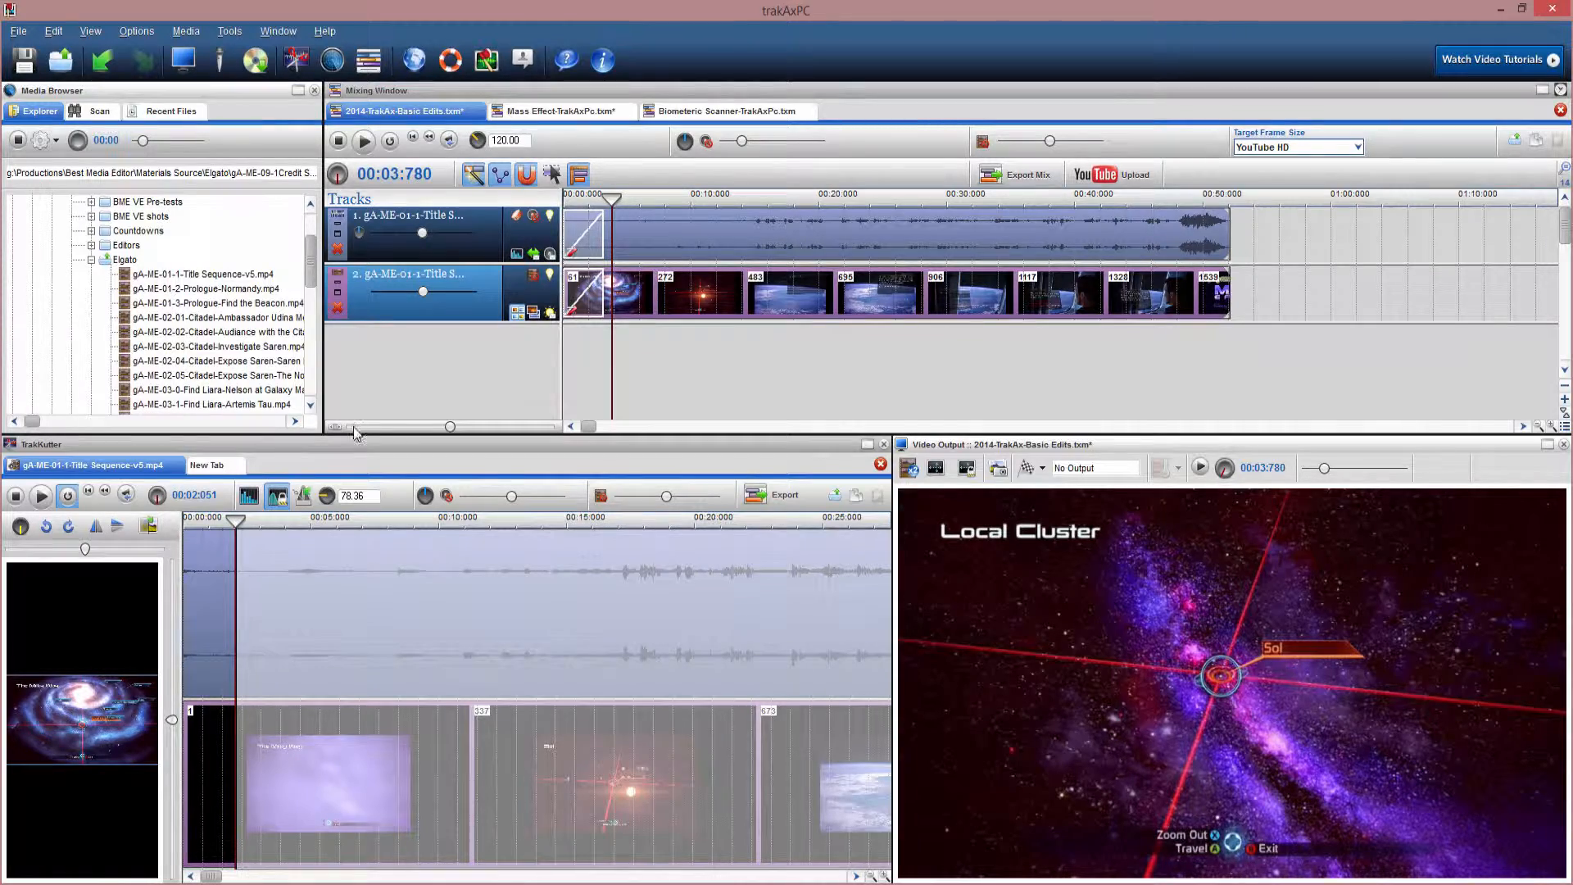
Open gA-ME-09-1Credit Sequence-v5.mp4 in TrakKutter and play its beginning.
left_click_drag(311, 268, 318, 302)
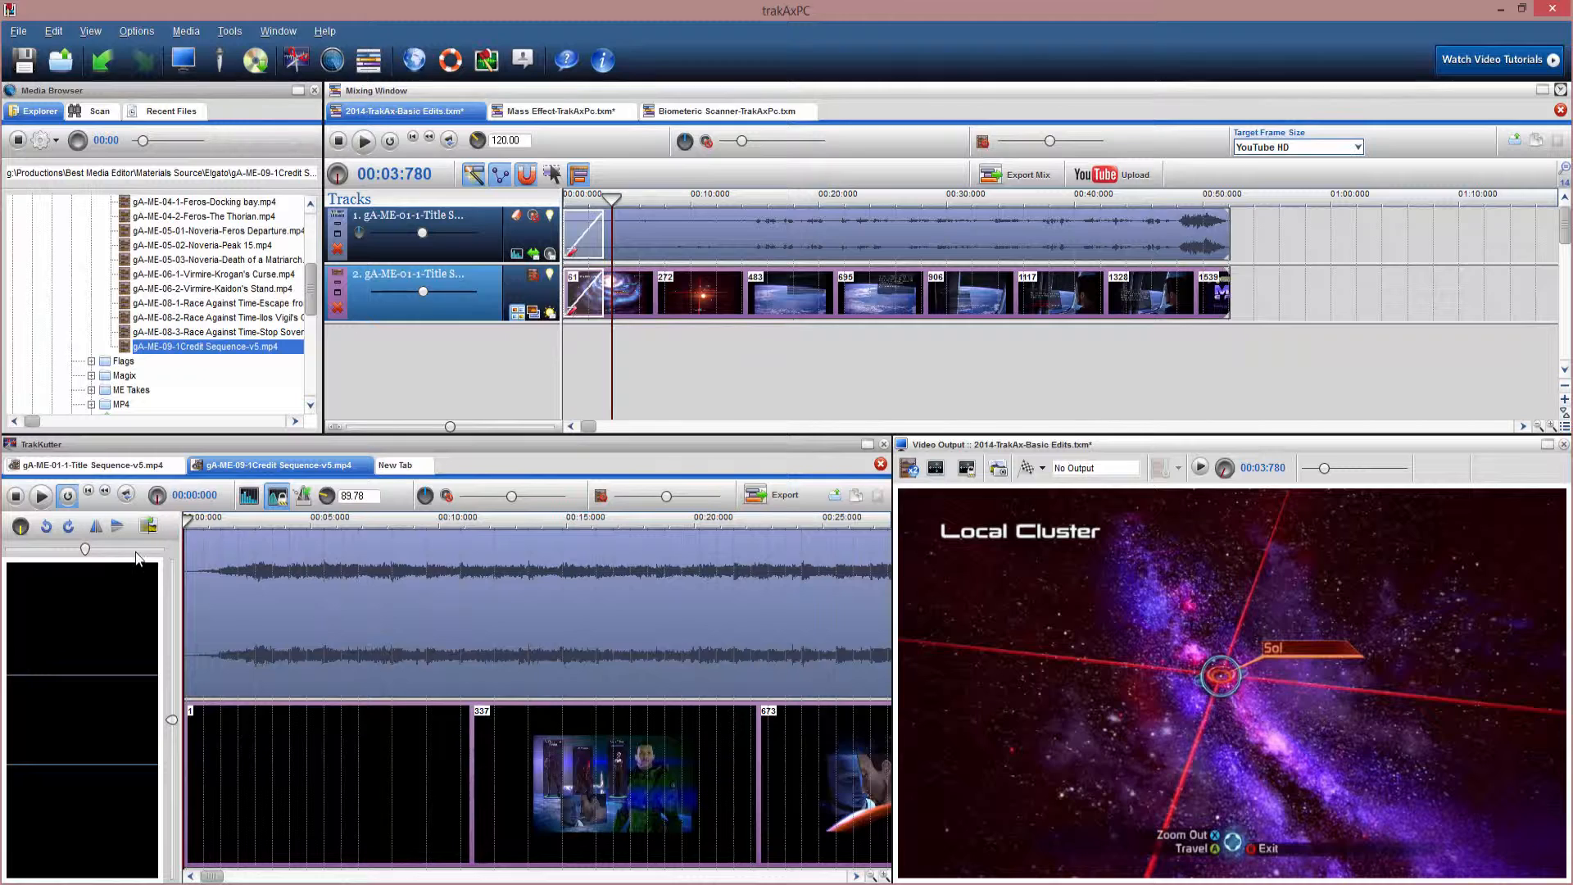
left_click(41, 495)
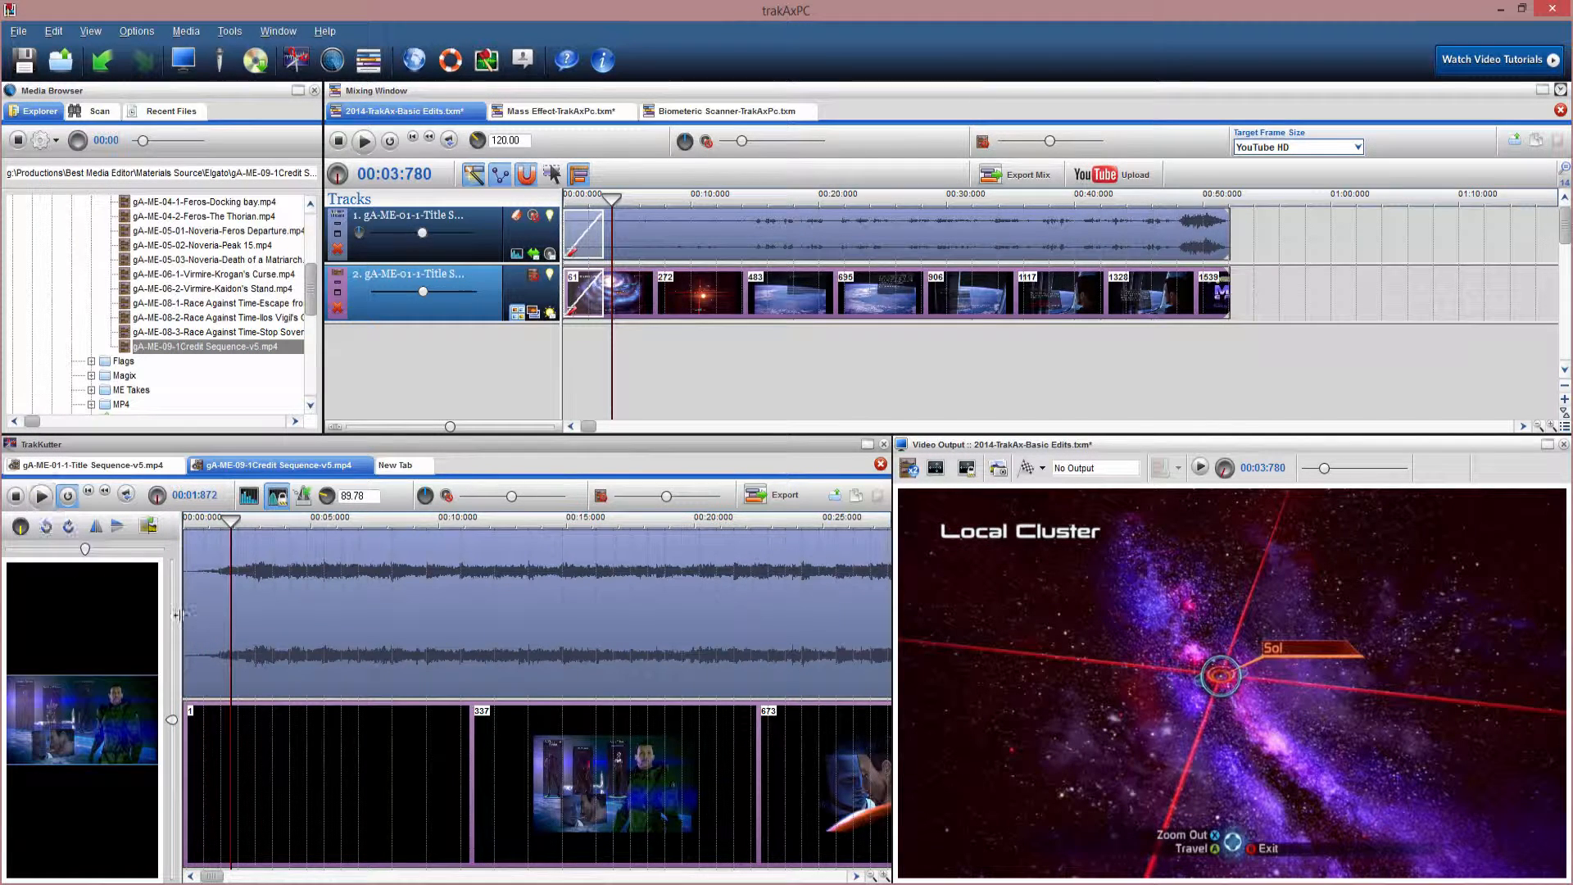
Enlarge the TrakKutter preview, hiding the Media Browser and Video Output to make room, and play through the credit sequence.
left_click(333, 69)
left_click(334, 68)
left_click(333, 69)
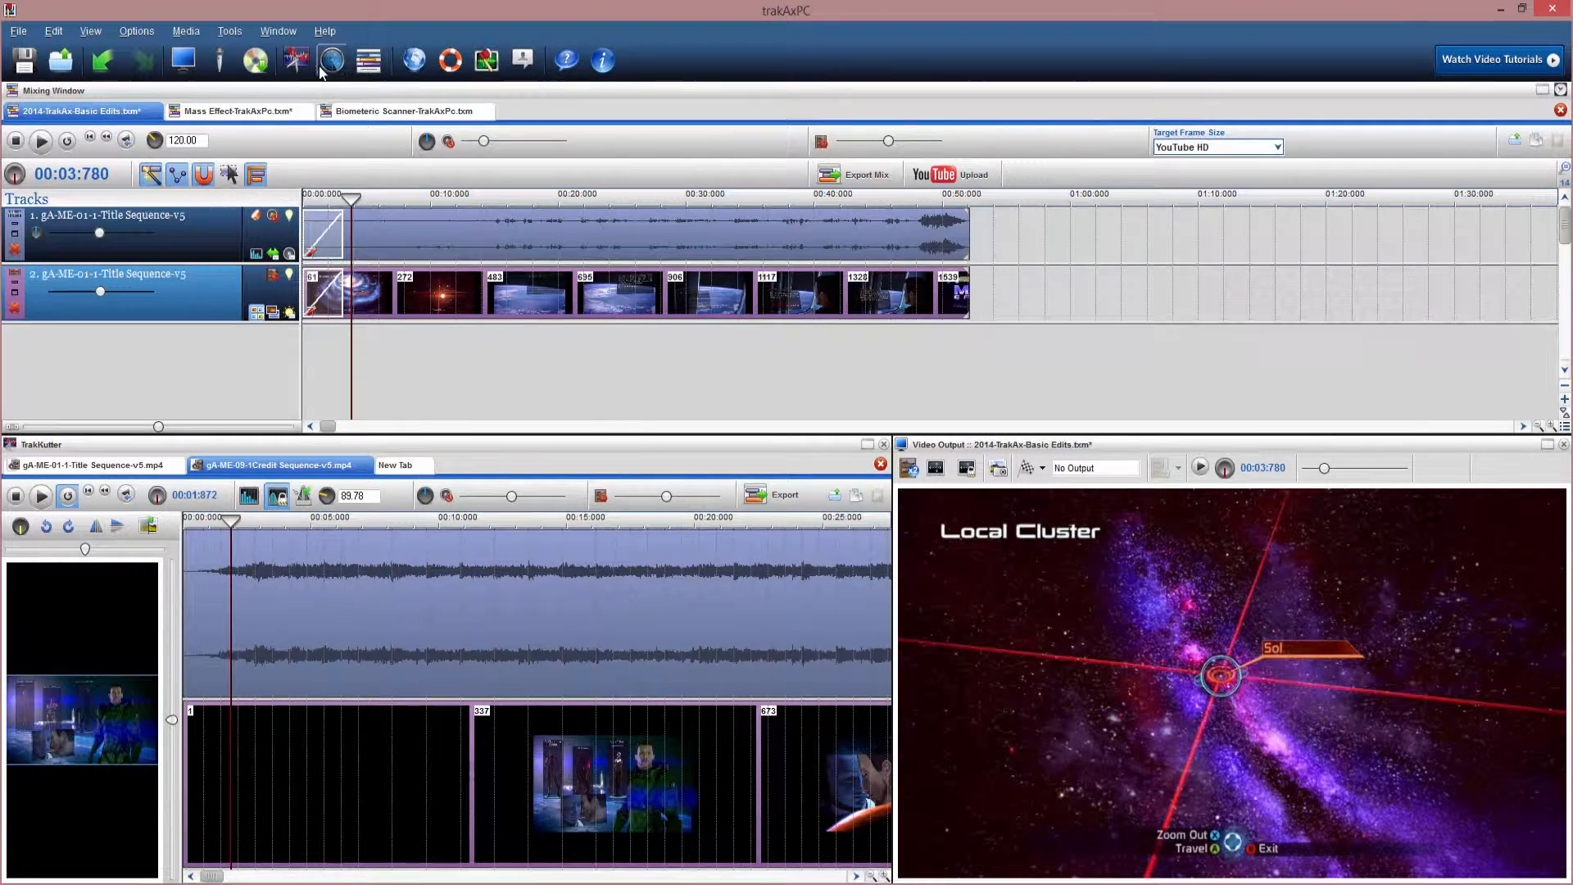
left_click(182, 62)
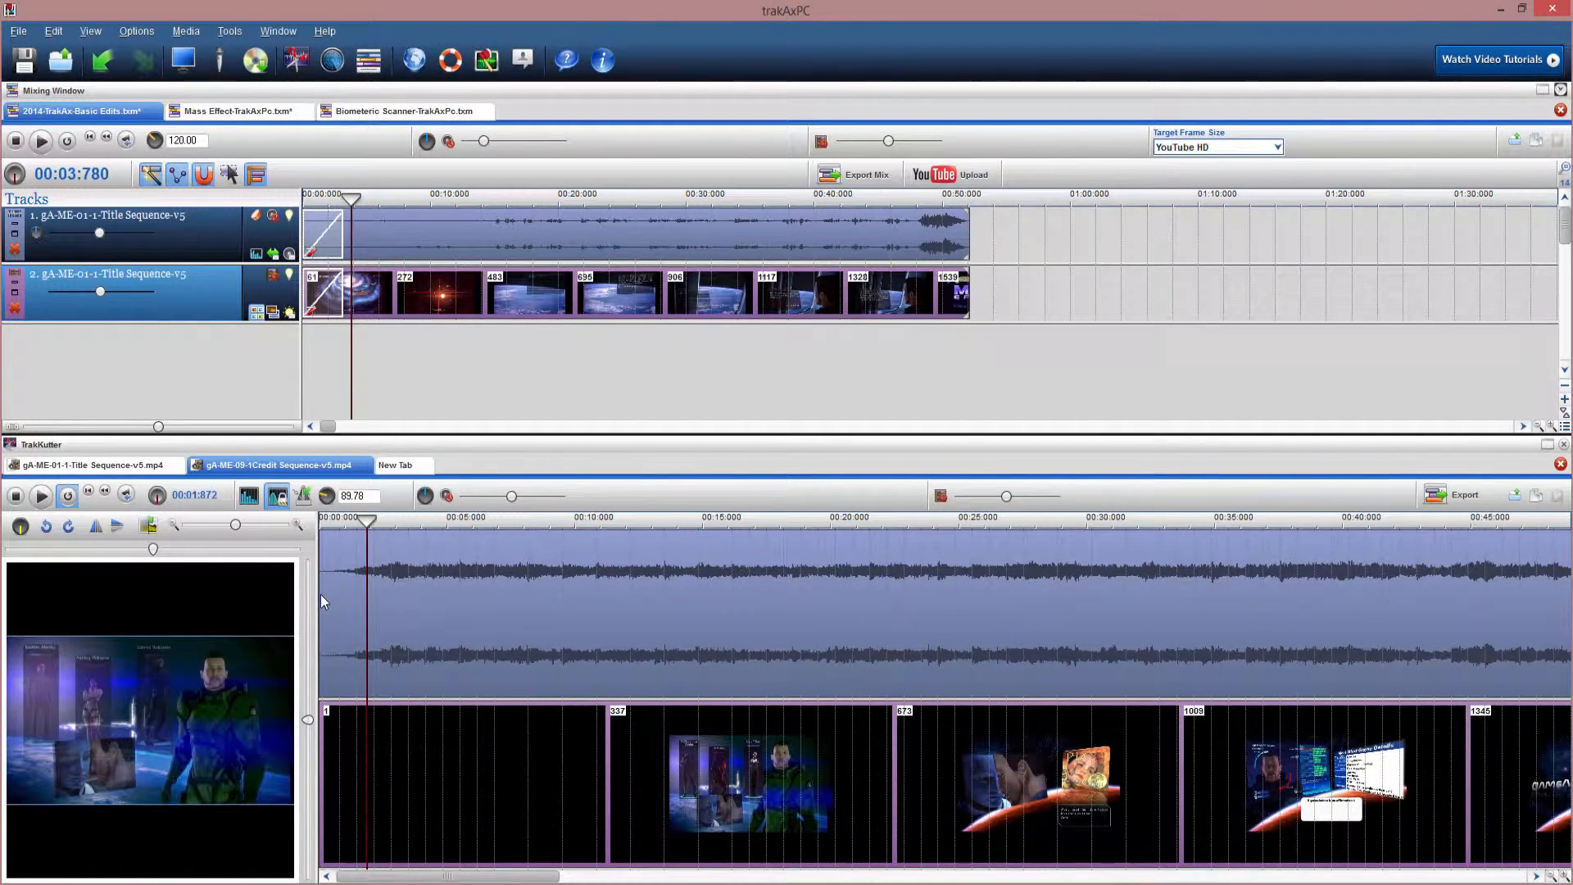
left_click_drag(308, 603, 468, 602)
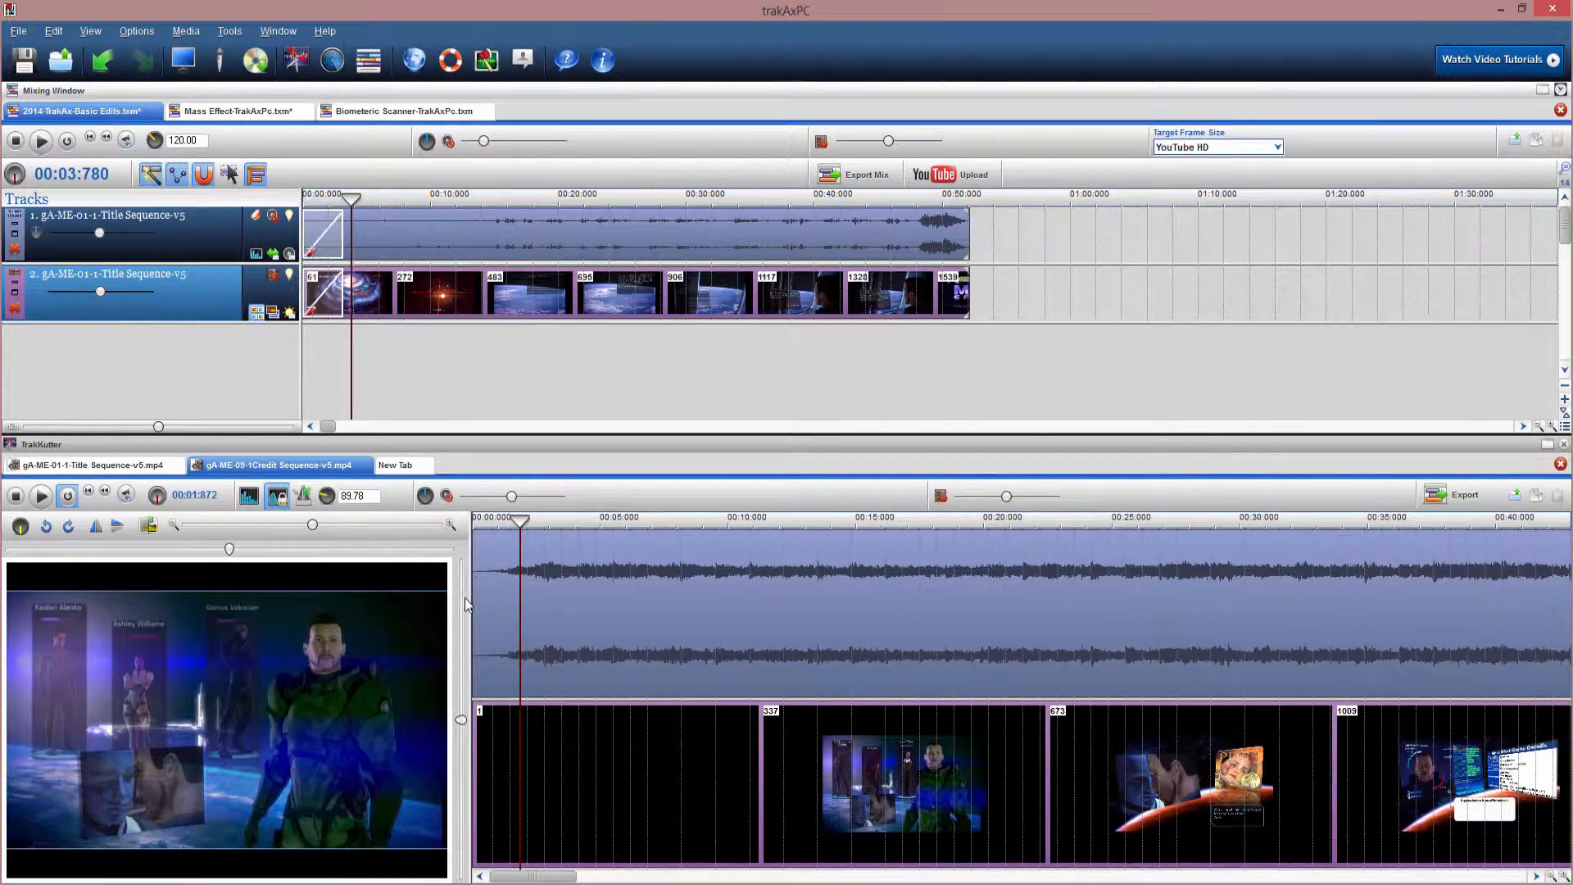
key("space")
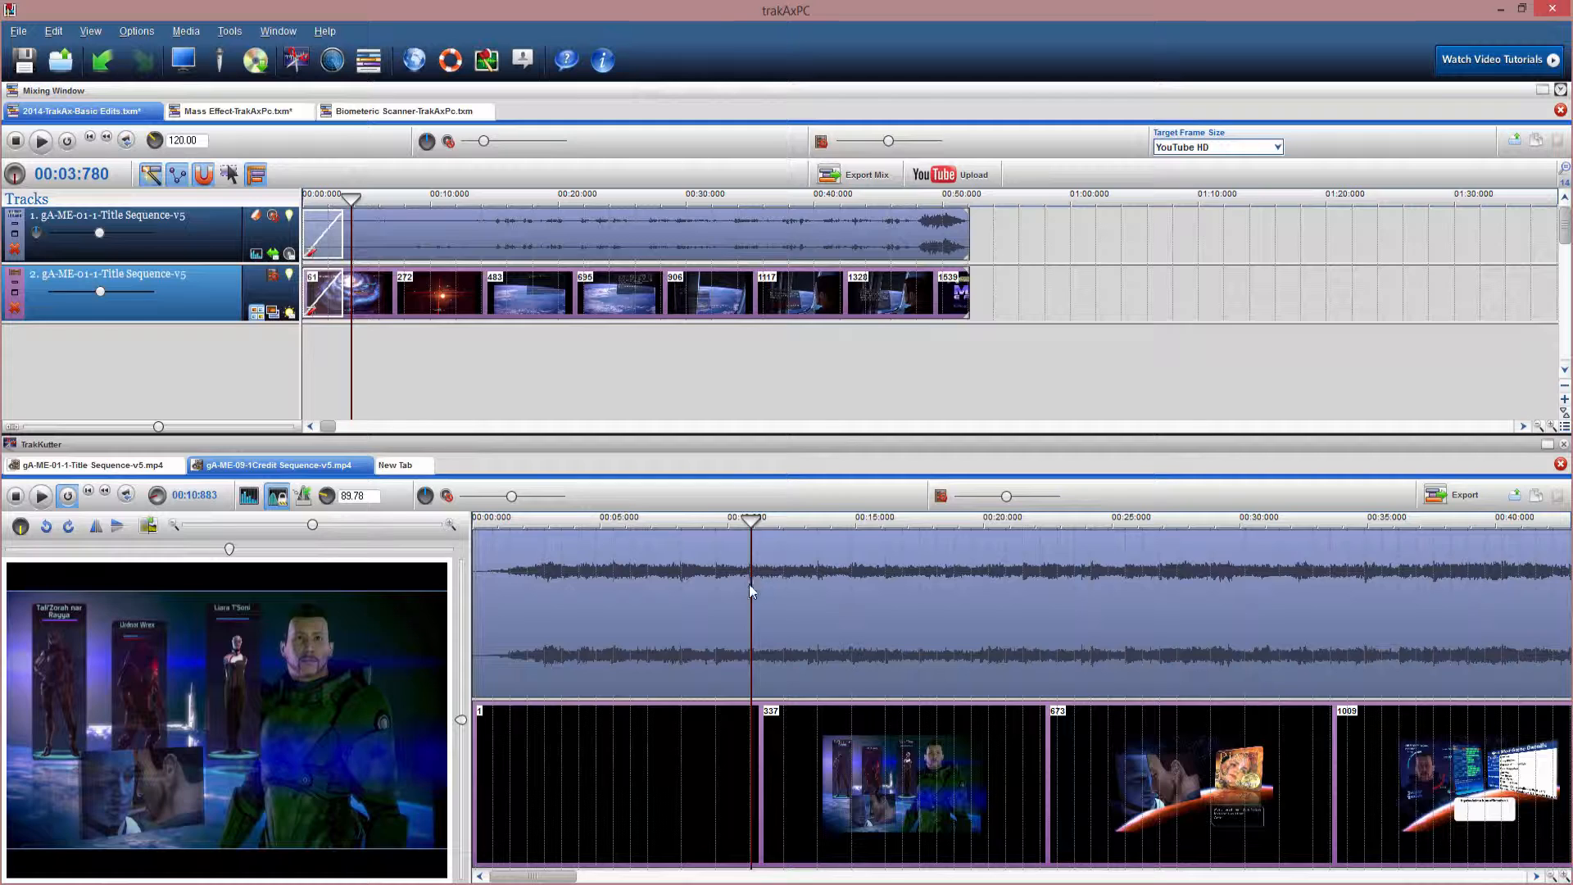
key("space")
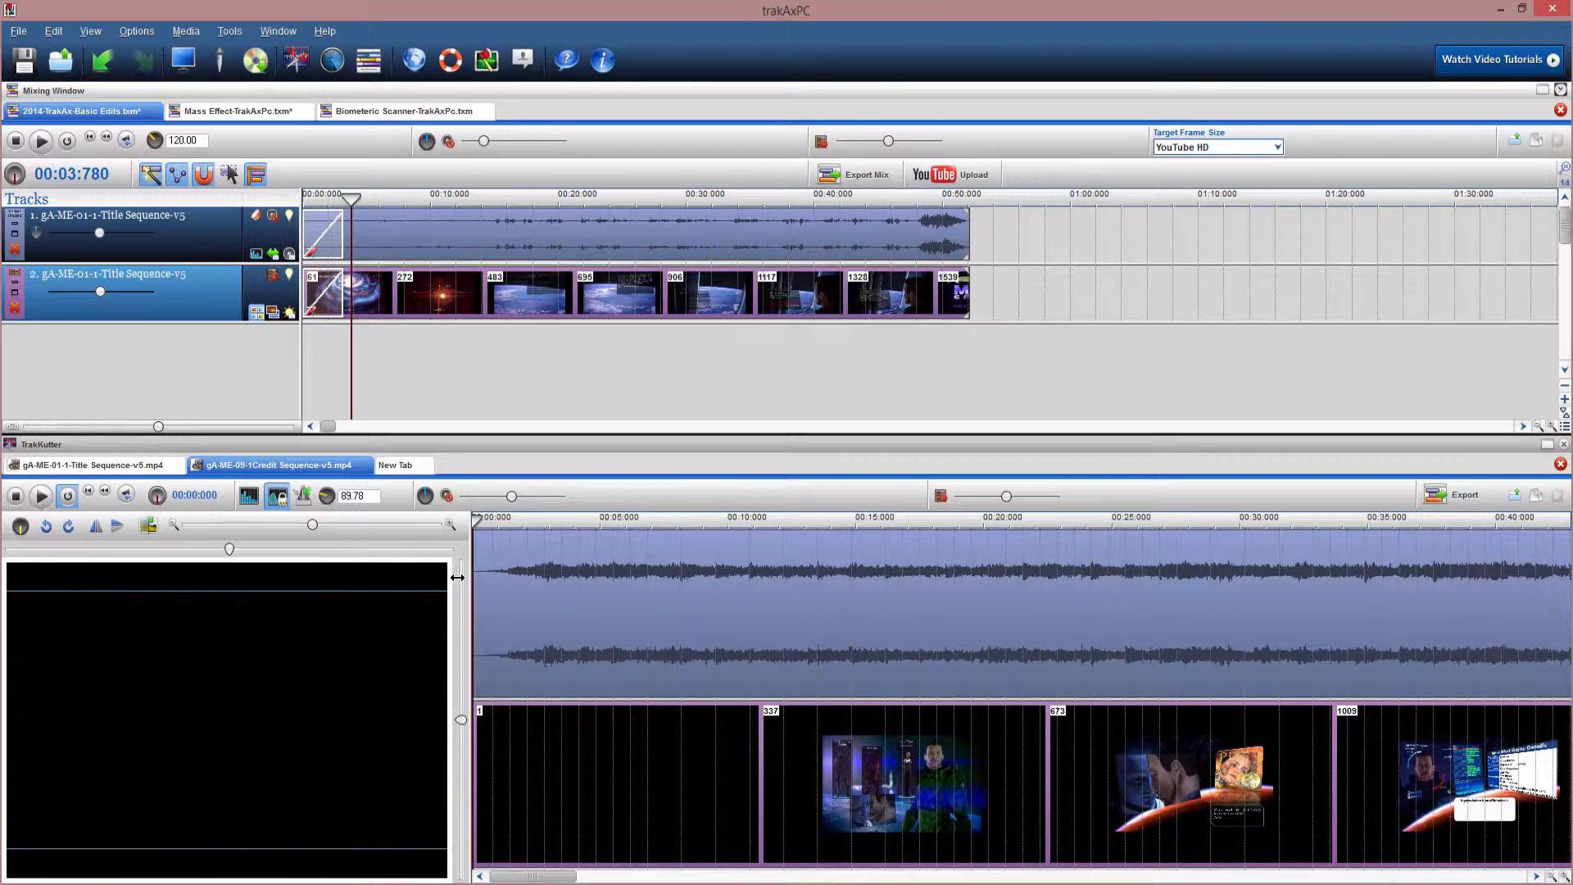
Add gA-ME-09-1Credit Sequence-v5.mp4 to the mix, placing its audio on track 1 and video on track 2 directly after the title sequence.
left_click(332, 60)
left_click_drag(162, 346, 1268, 288)
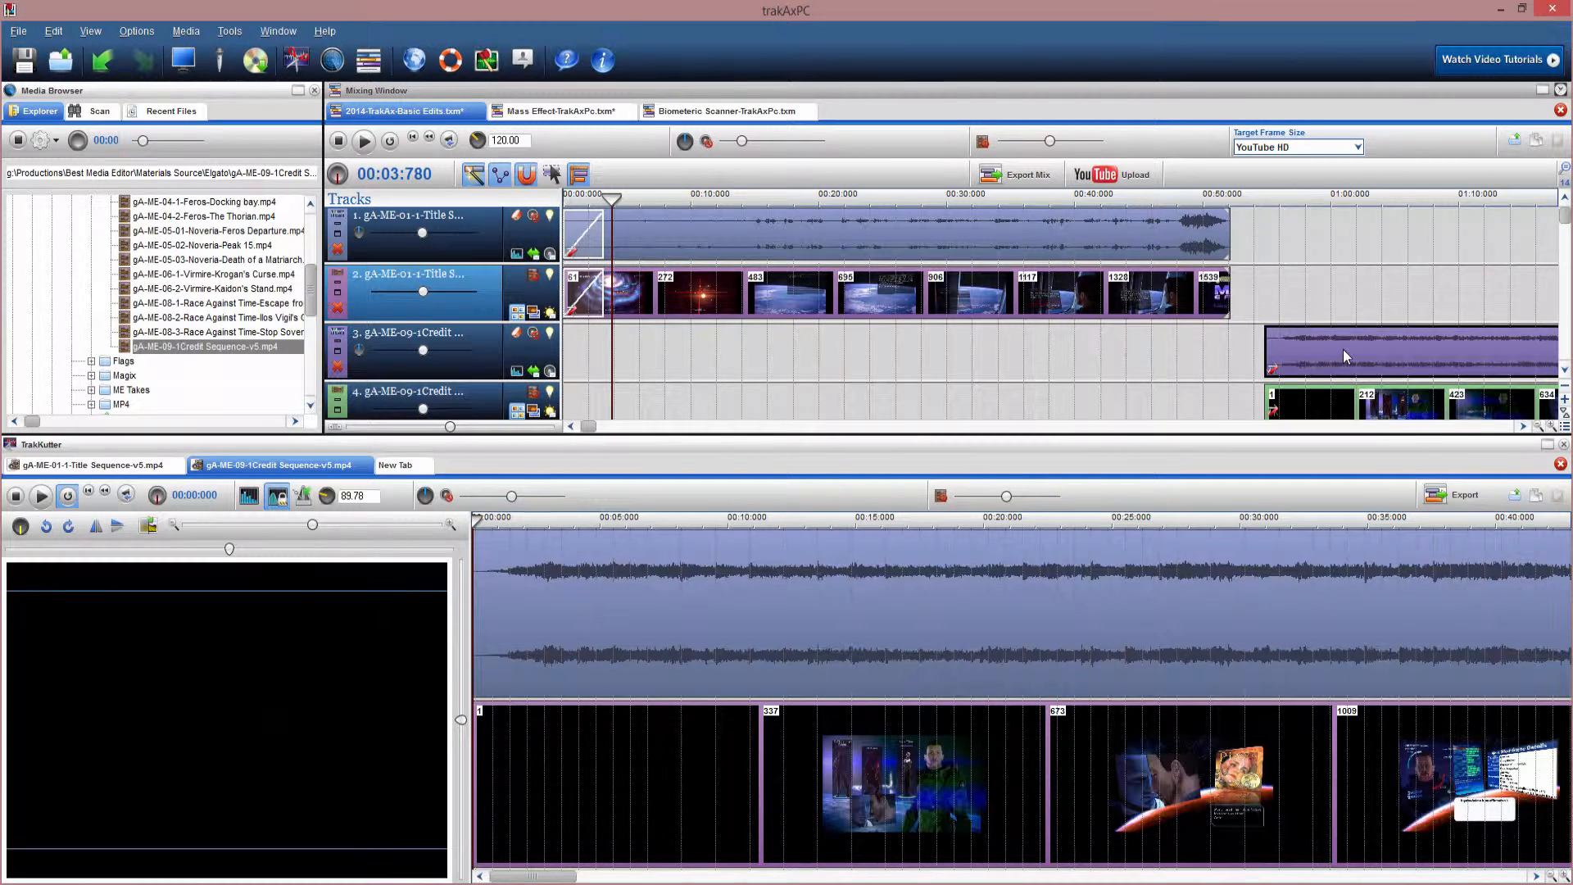
left_click_drag(1344, 349, 1302, 246)
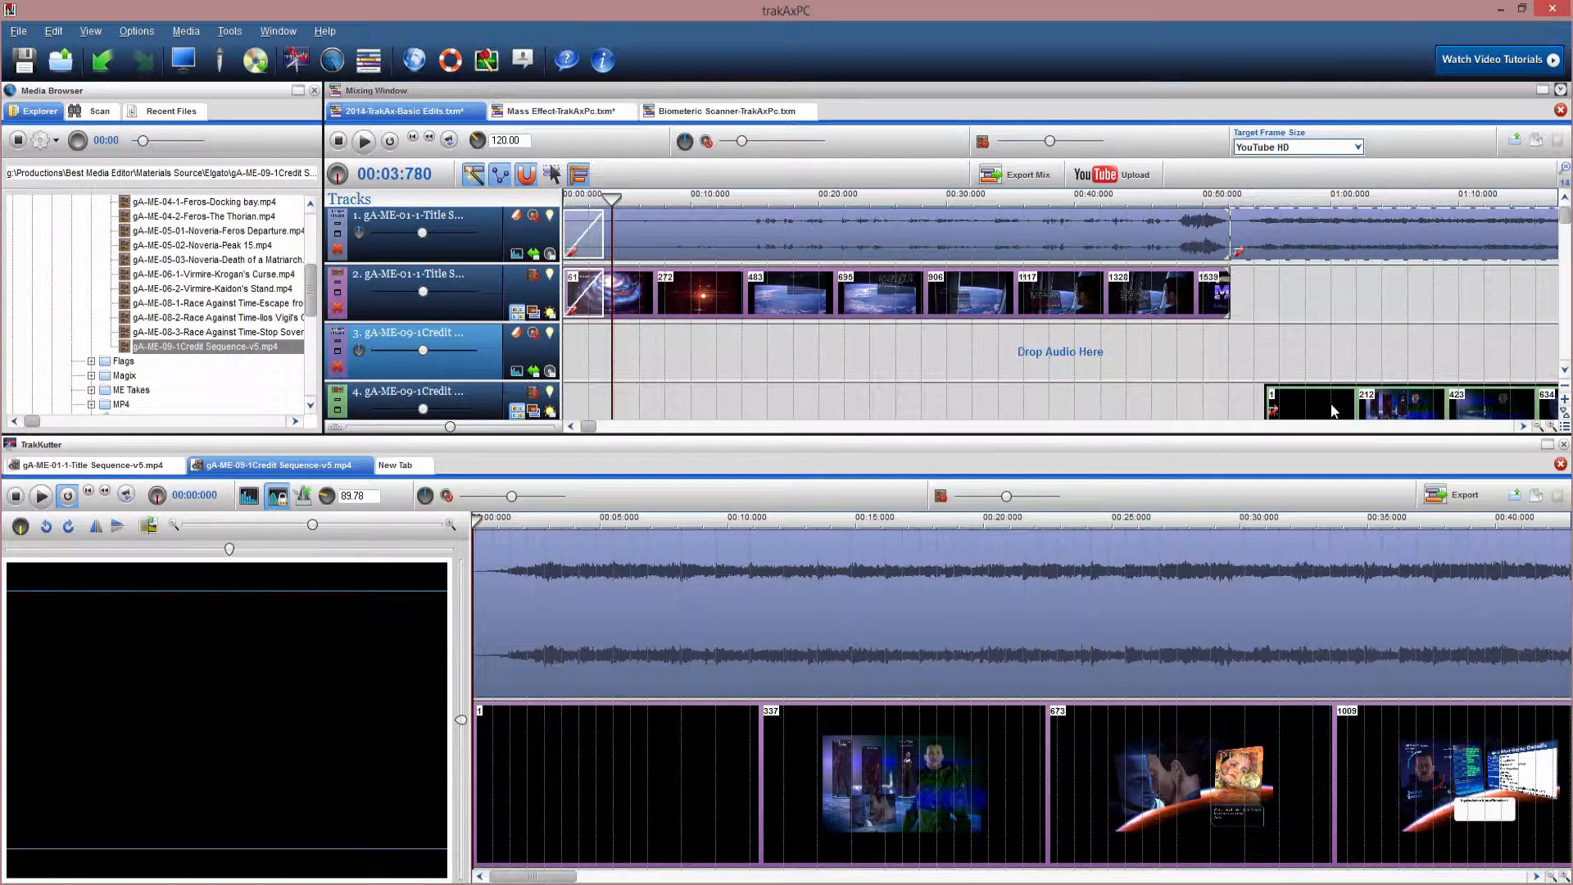
left_click_drag(1334, 409, 1292, 321)
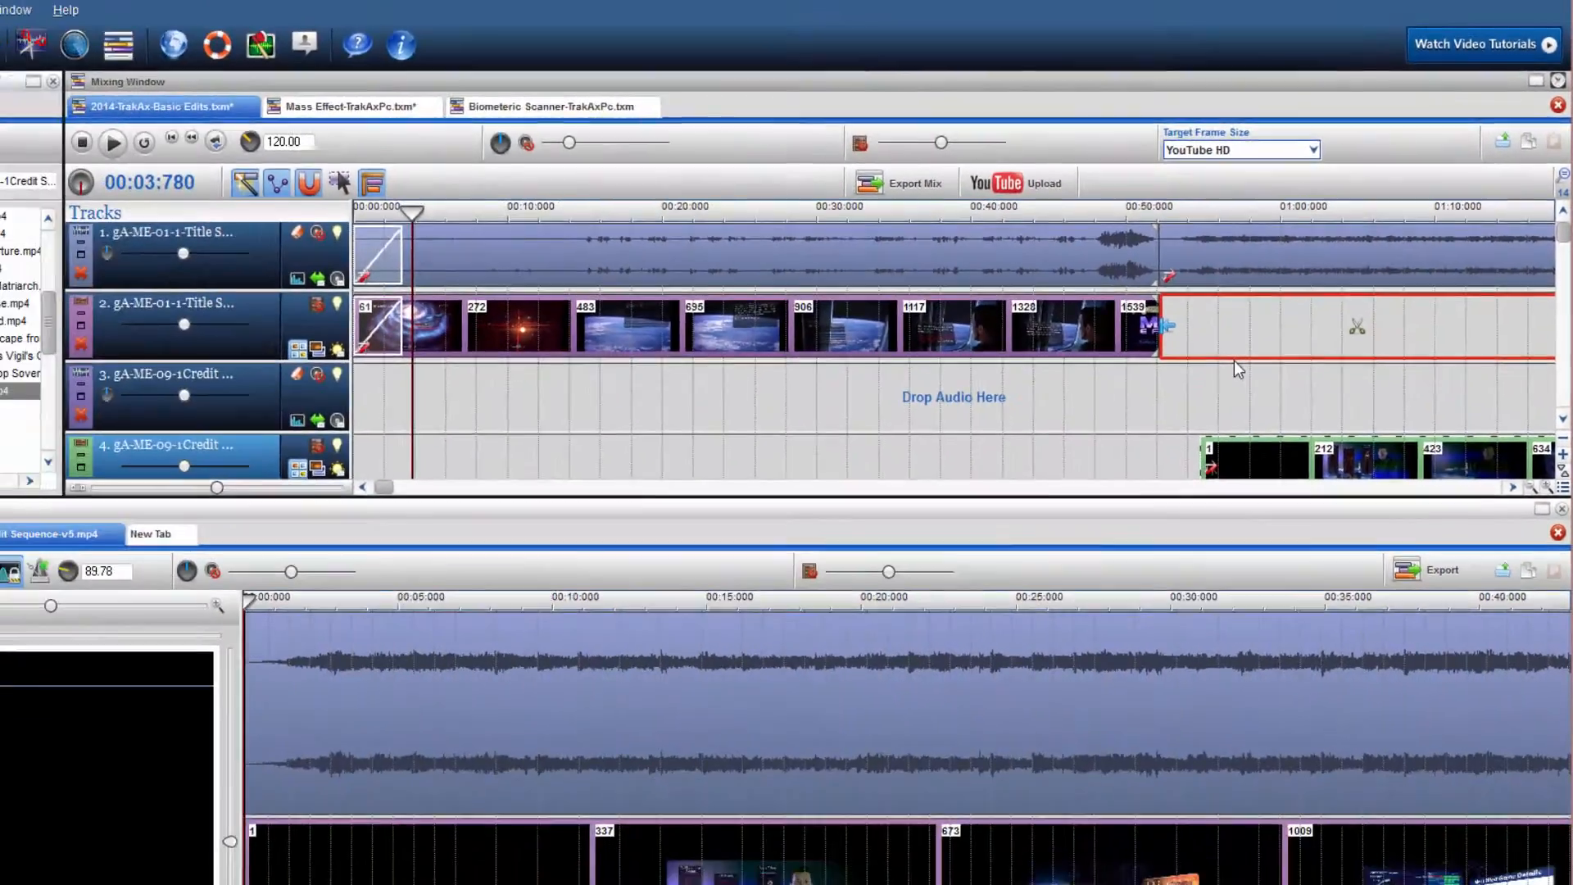
left_click_drag(1234, 360, 1234, 361)
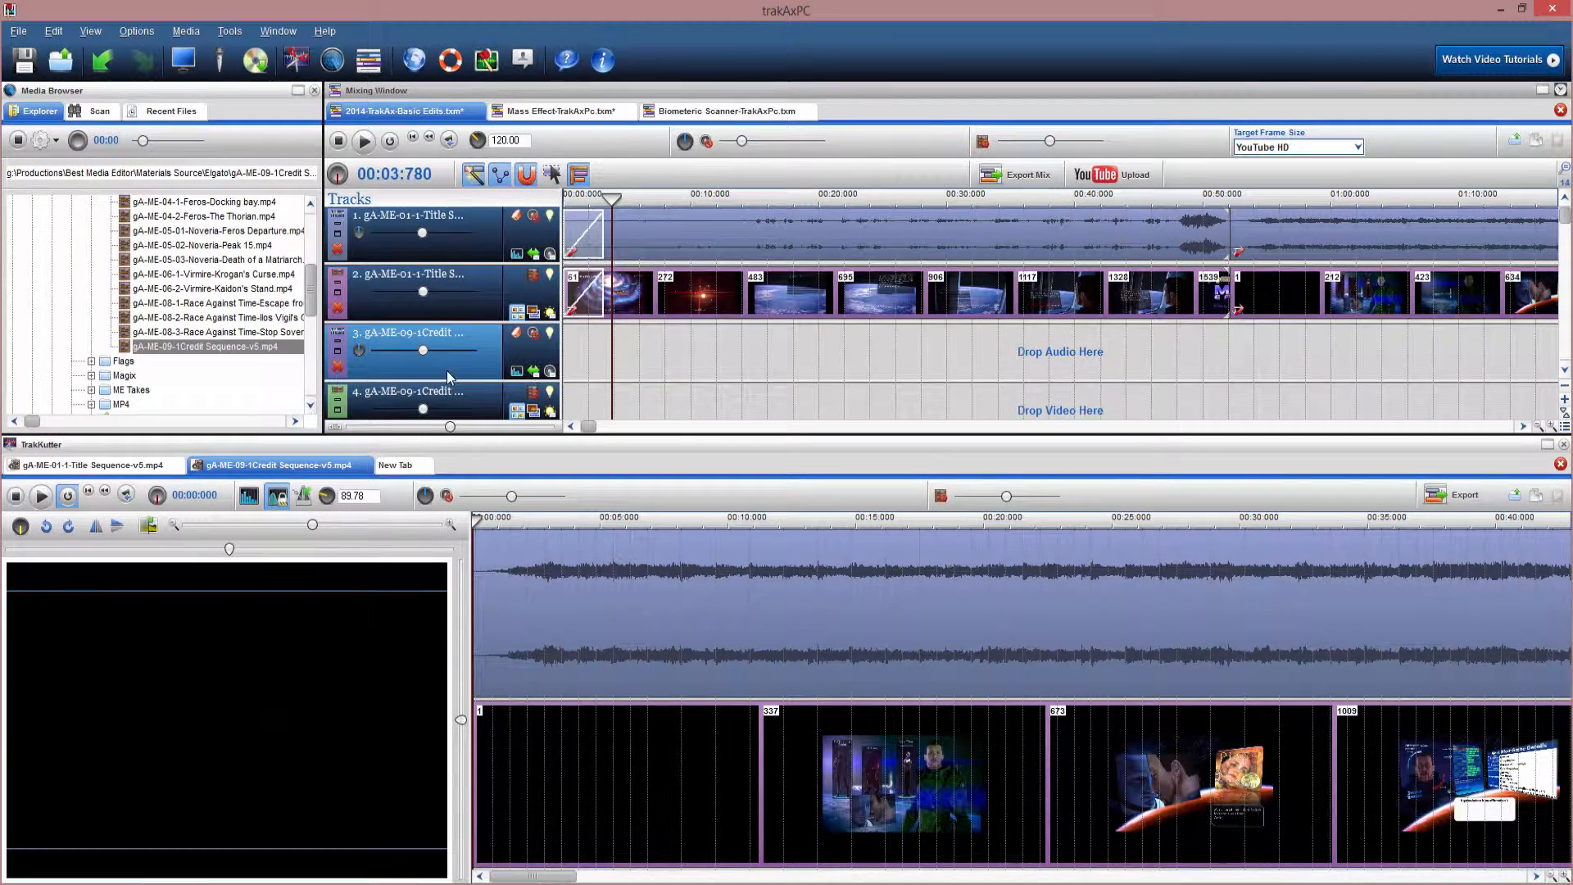
Delete the two empty credit sequence tracks, 3 and 4, from the mix.
right_click(482, 365)
left_click(531, 426)
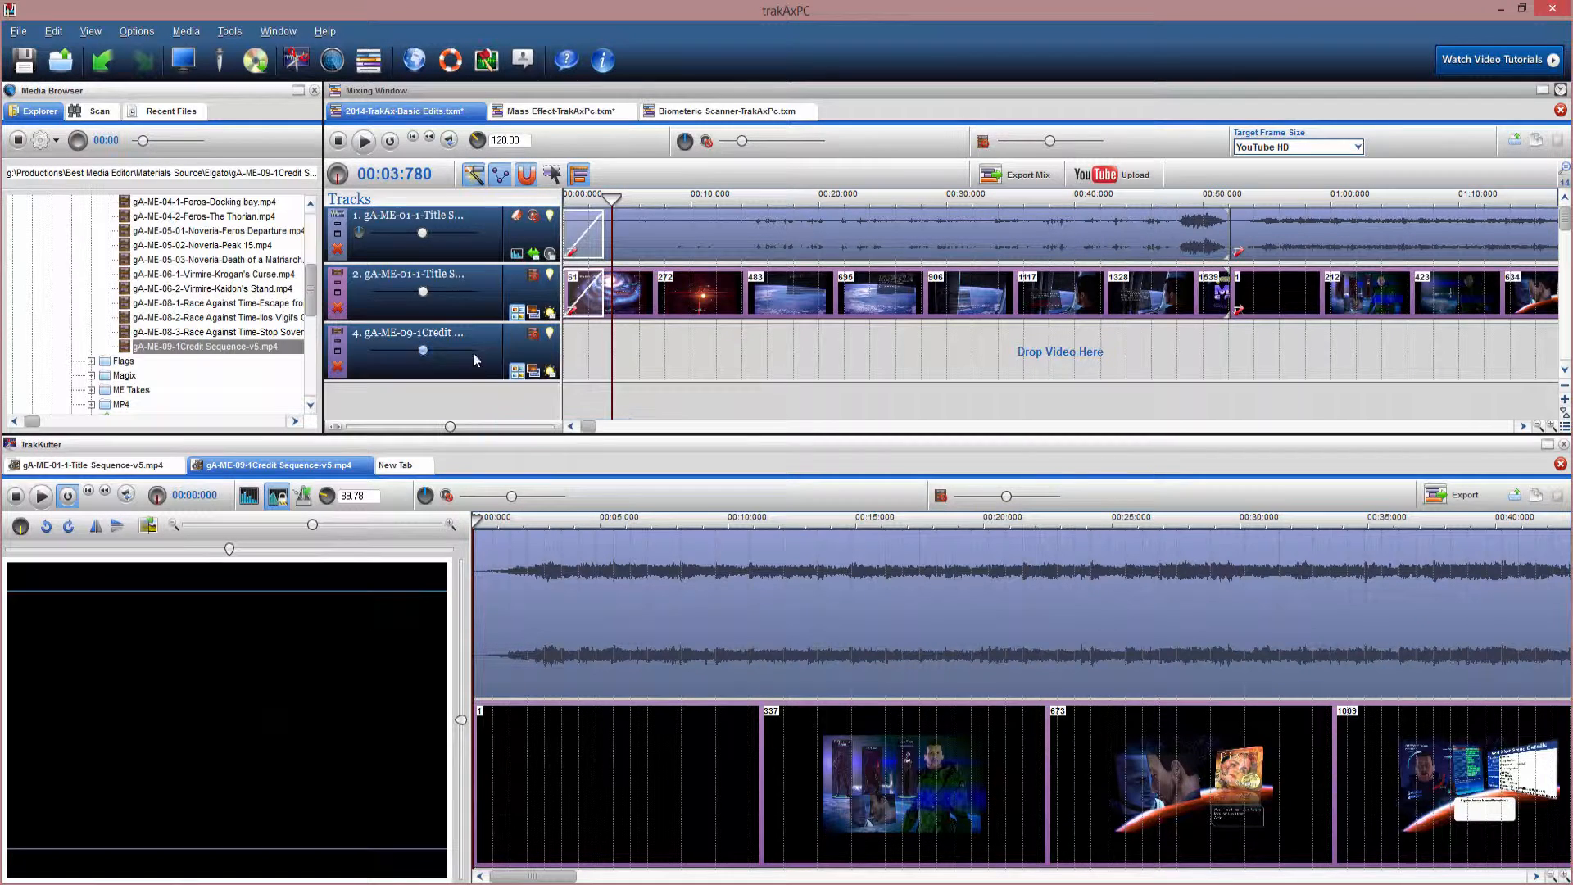
right_click(474, 354)
left_click(449, 370)
right_click(449, 370)
left_click(531, 426)
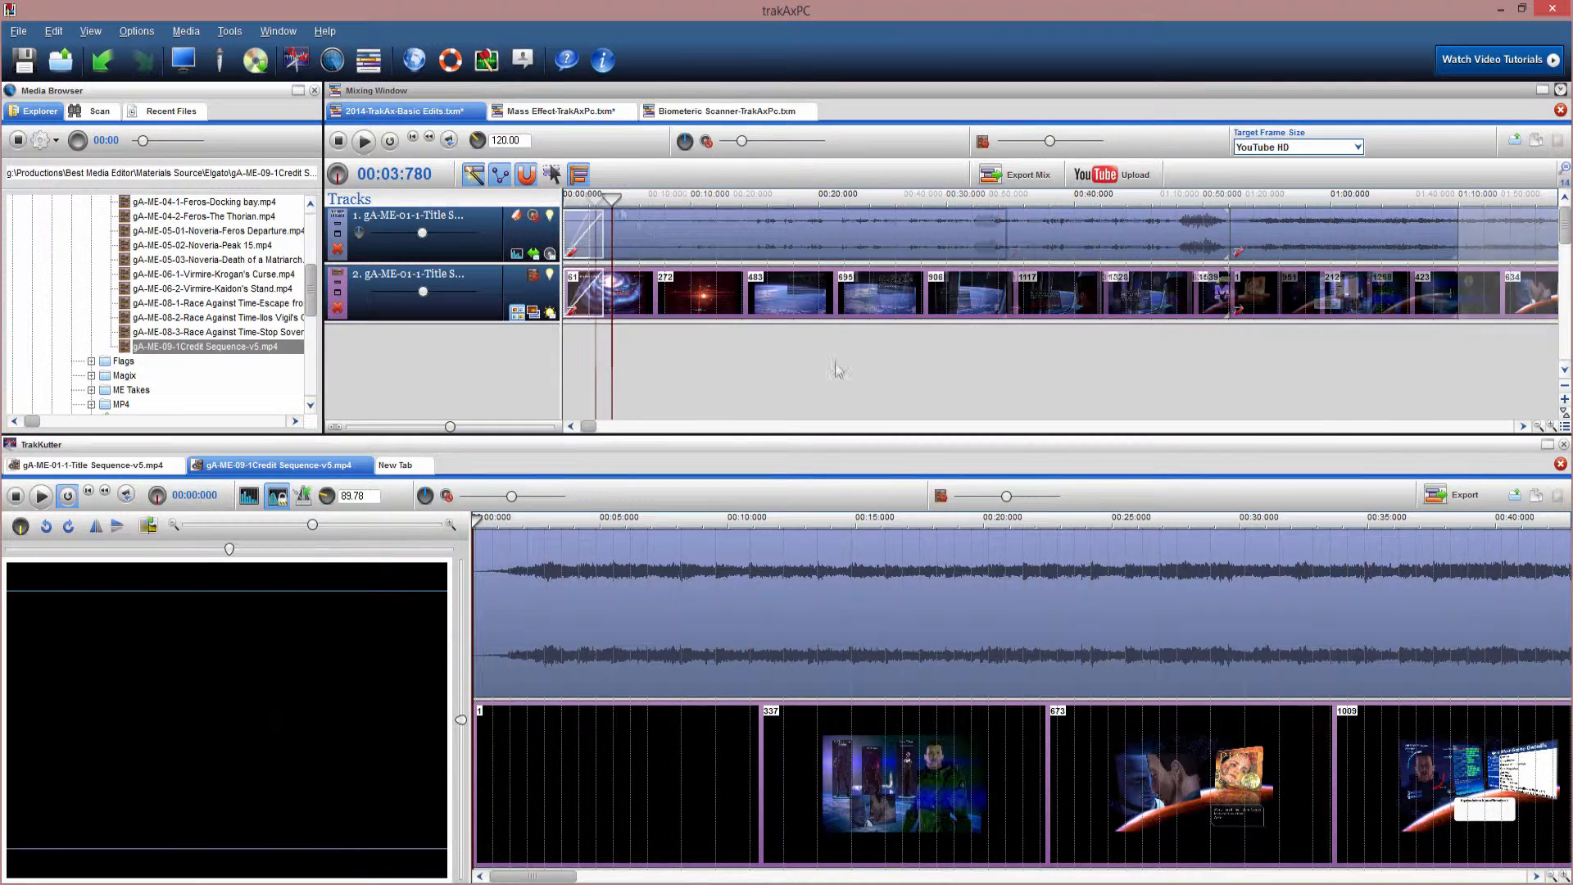
Add a Gradient Wipe transition at the cut between the title and credit video segments.
left_click_drag(595, 364, 1006, 367)
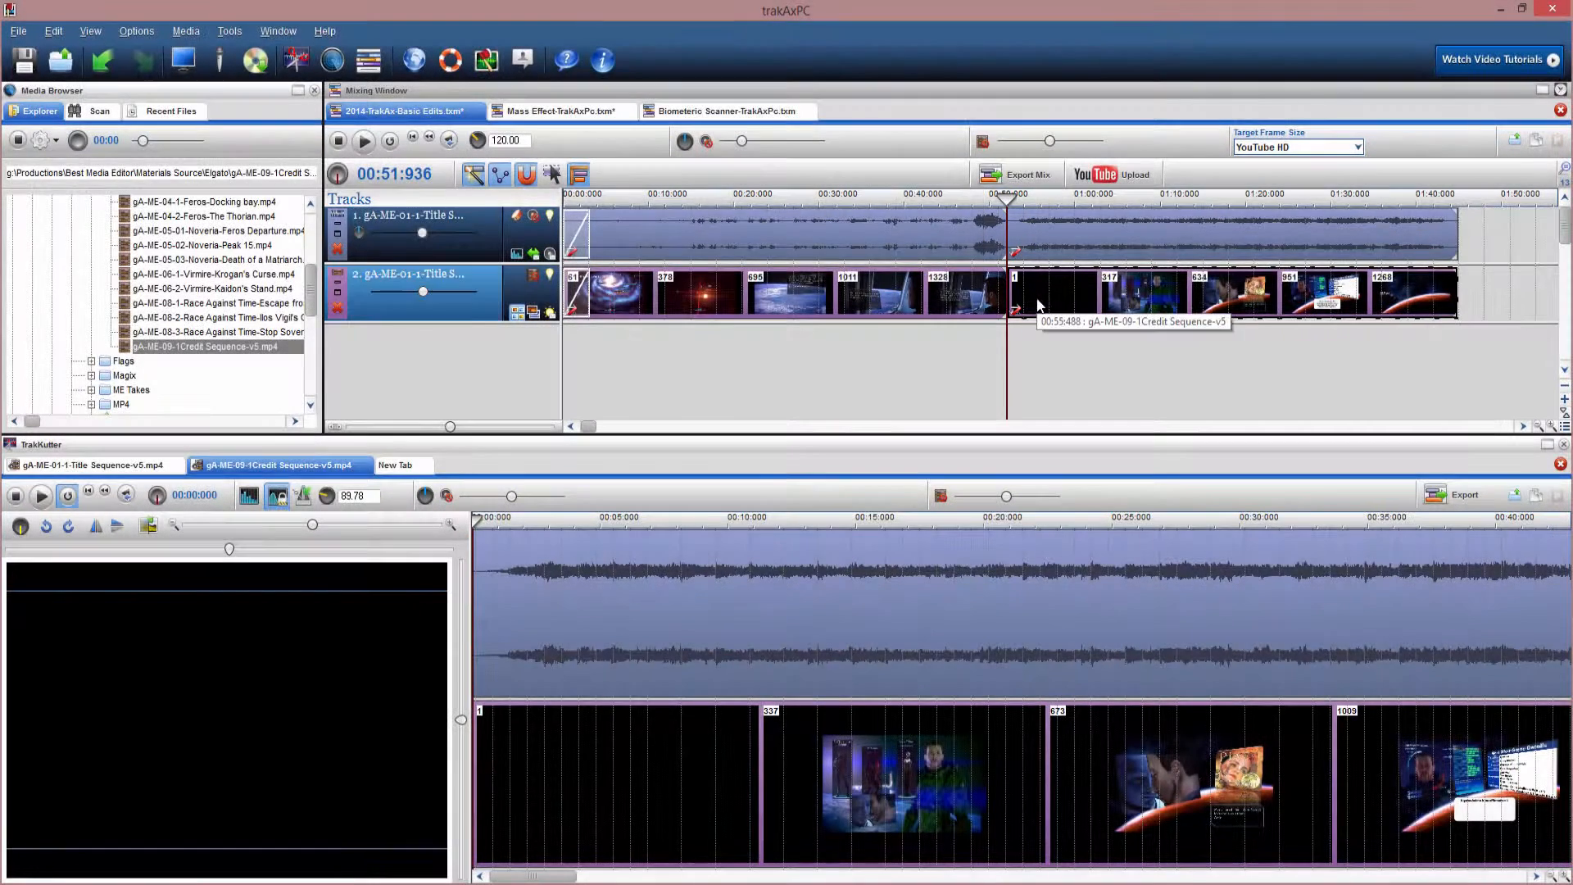
right_click(1024, 296)
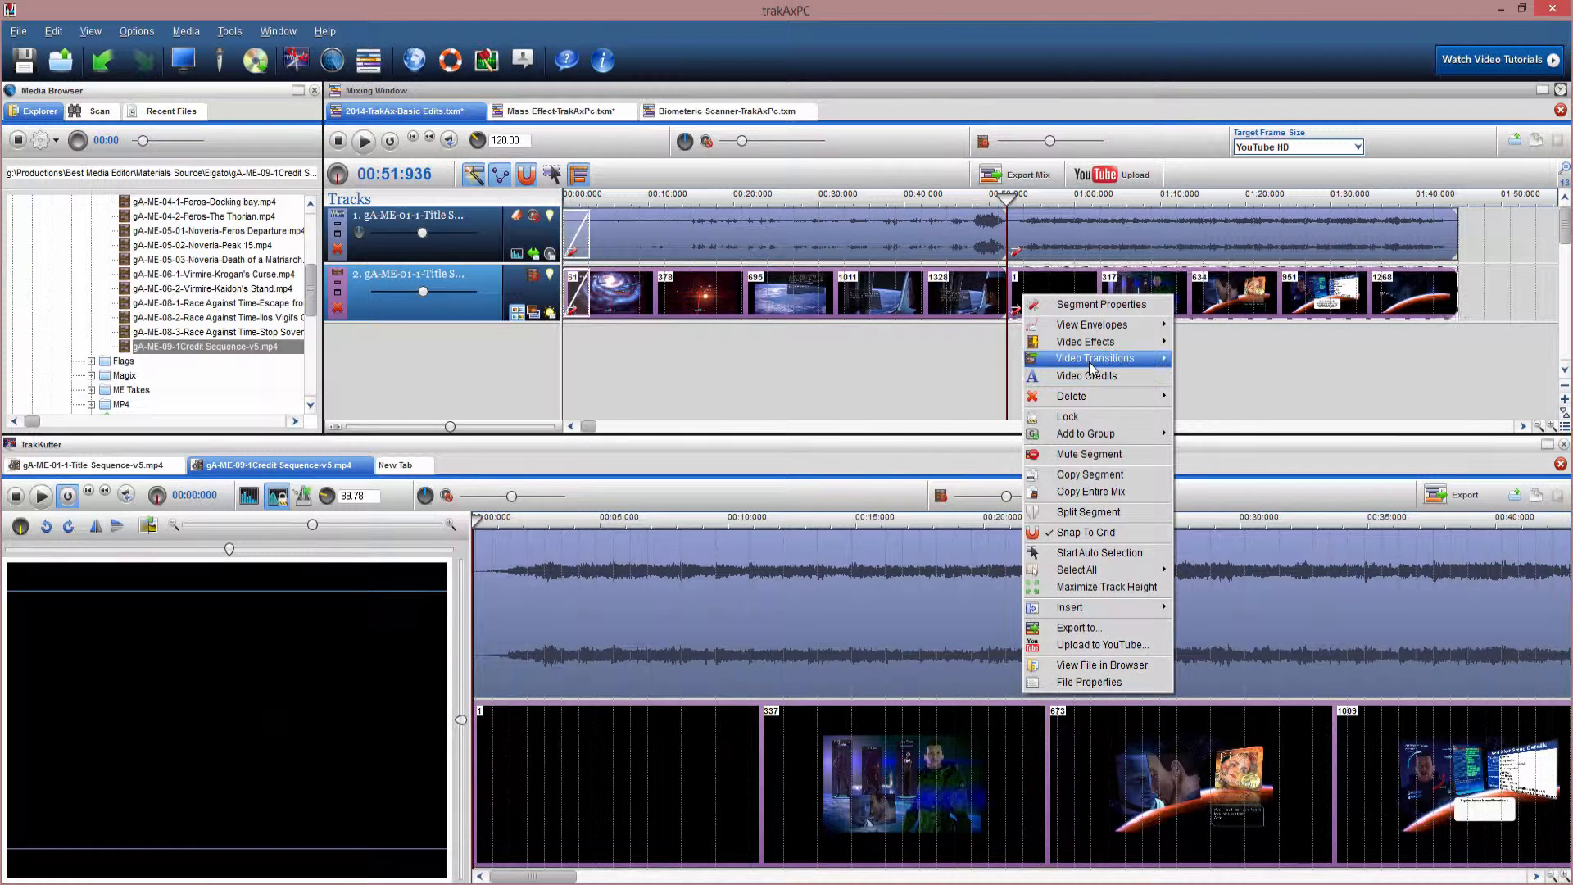
mouse_move(1094, 358)
left_click(942, 462)
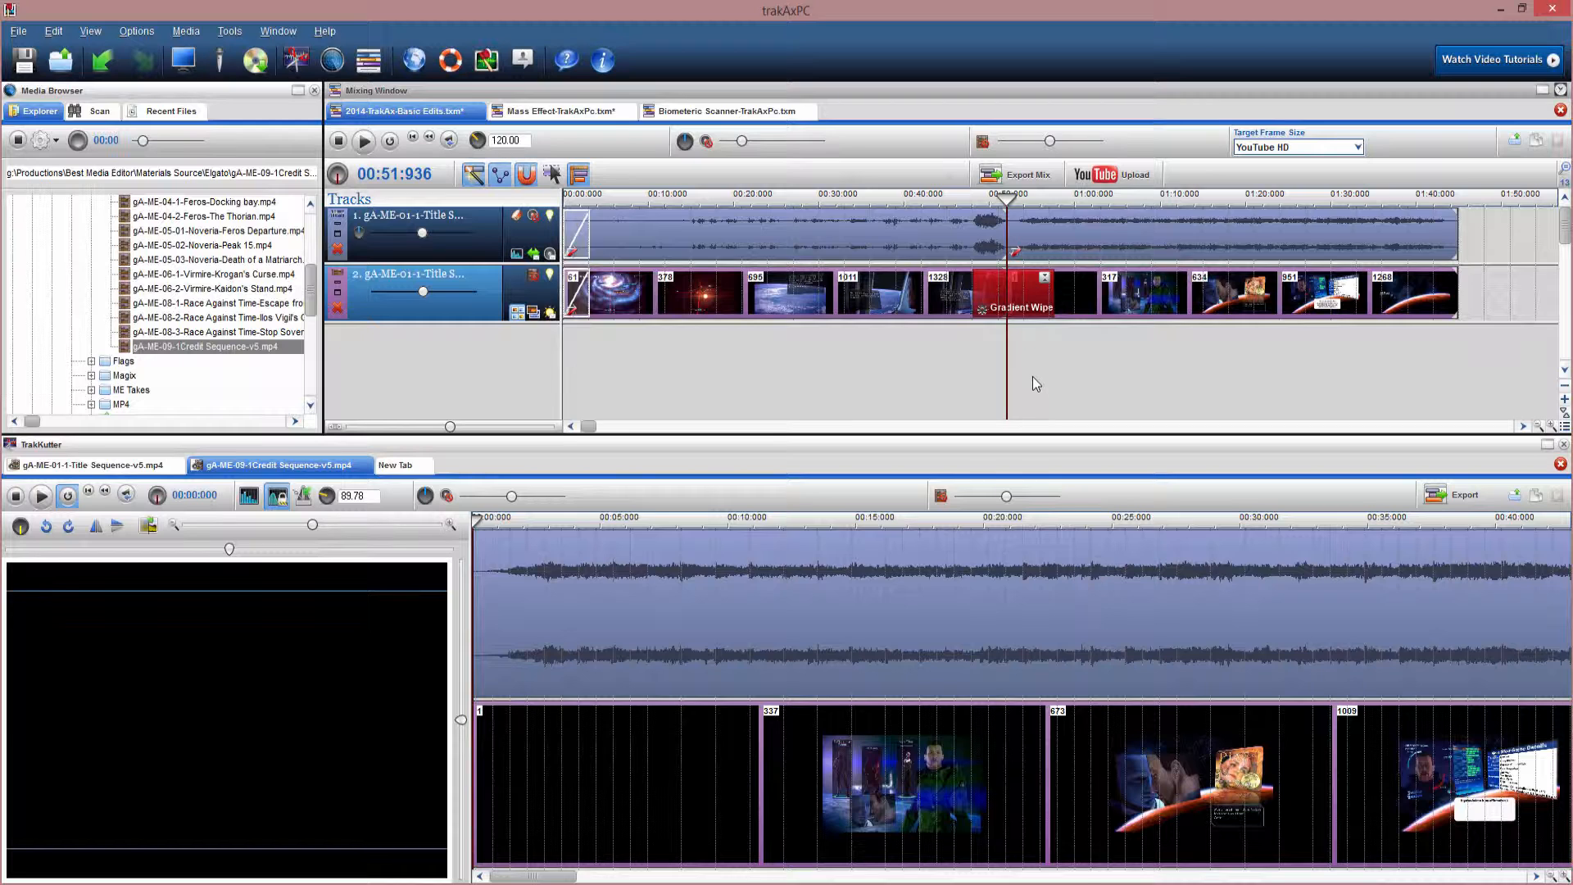
Play the mix across the Gradient Wipe to check the transition.
left_click_drag(1005, 377, 963, 377)
key("space")
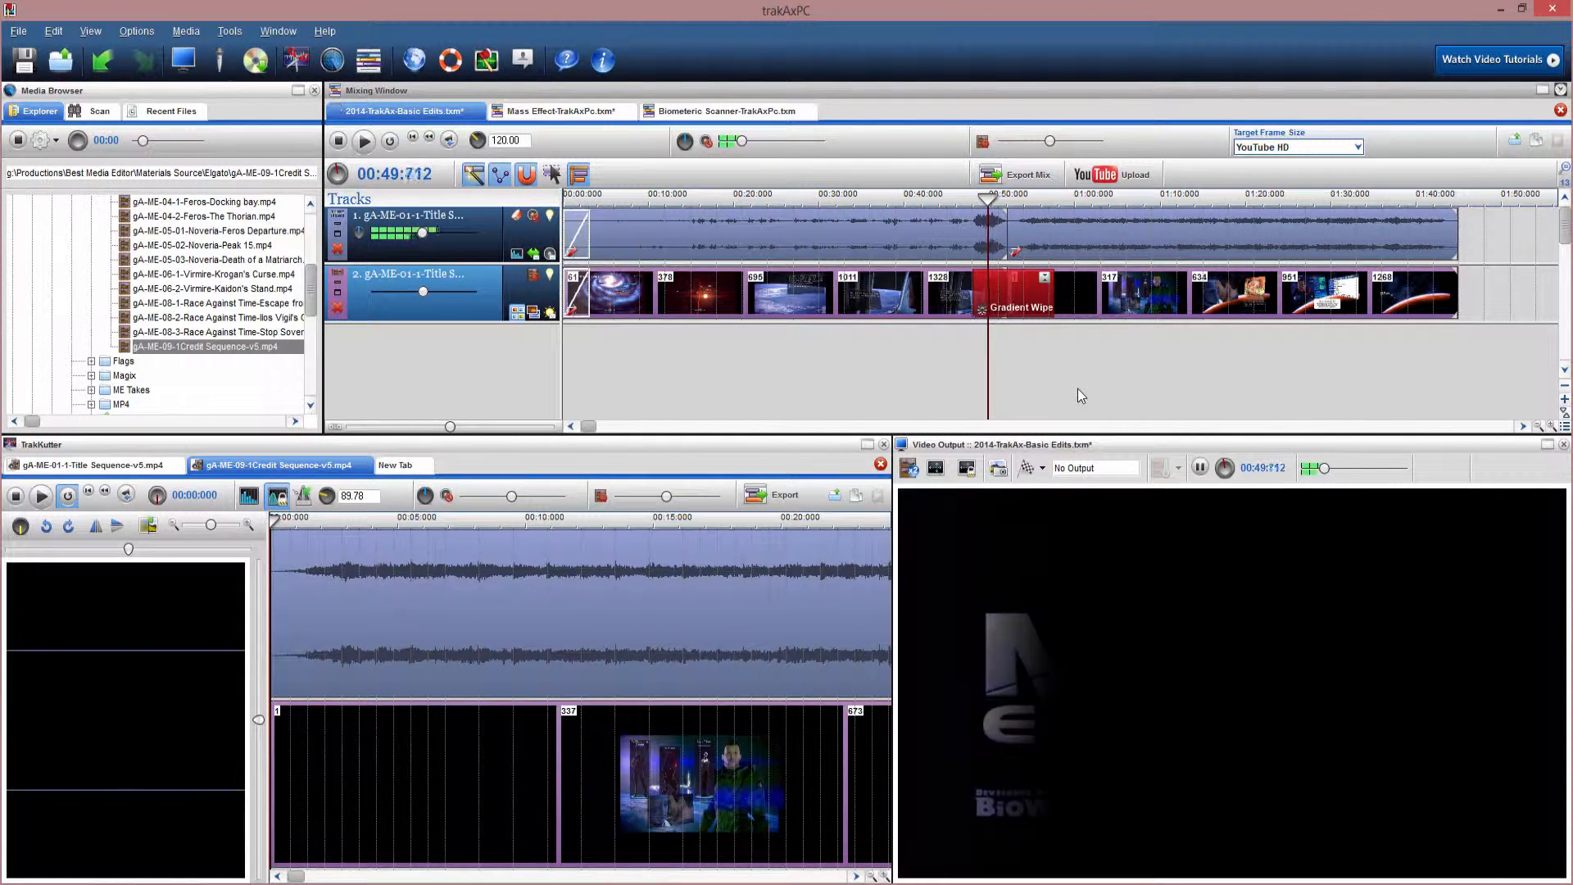
key("space")
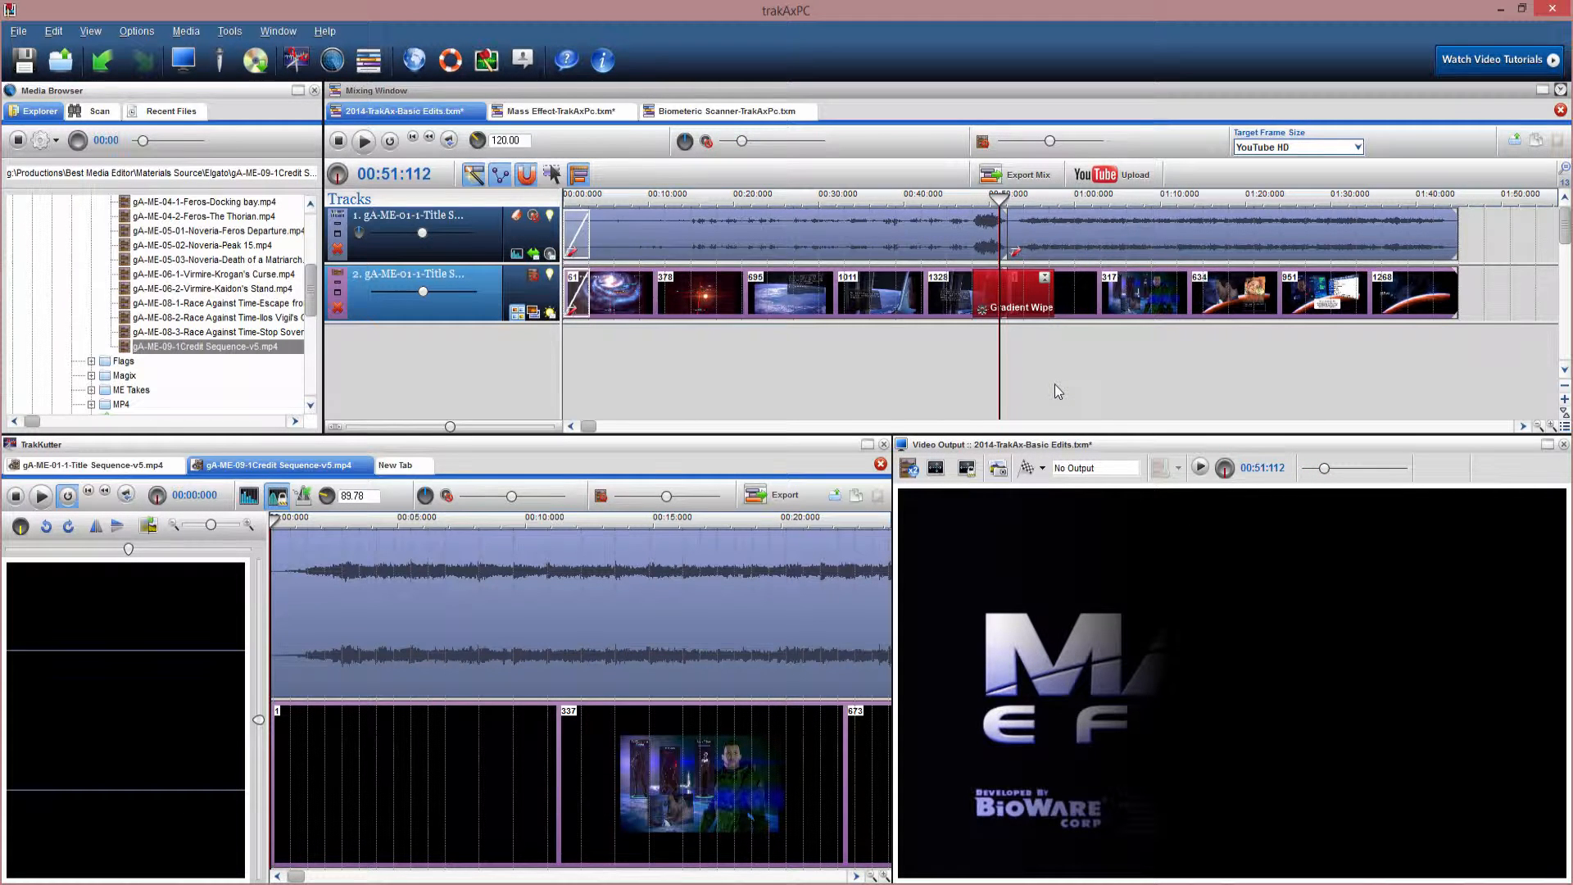
Delete the Gradient Wipe transition between the title and credit video segments.
right_click(1031, 300)
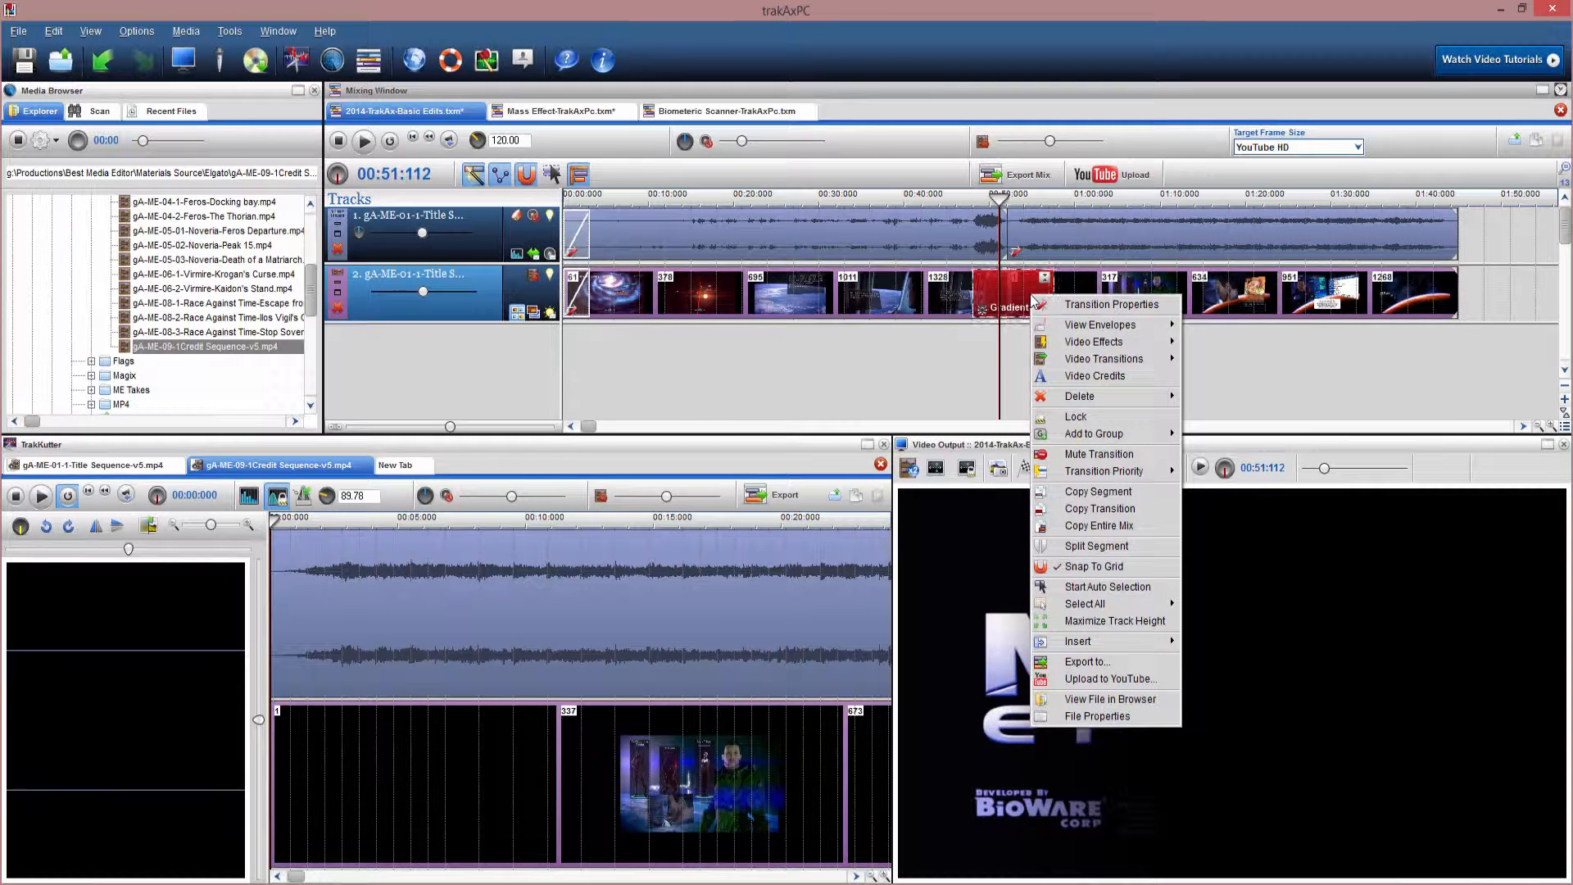
mouse_move(1082, 396)
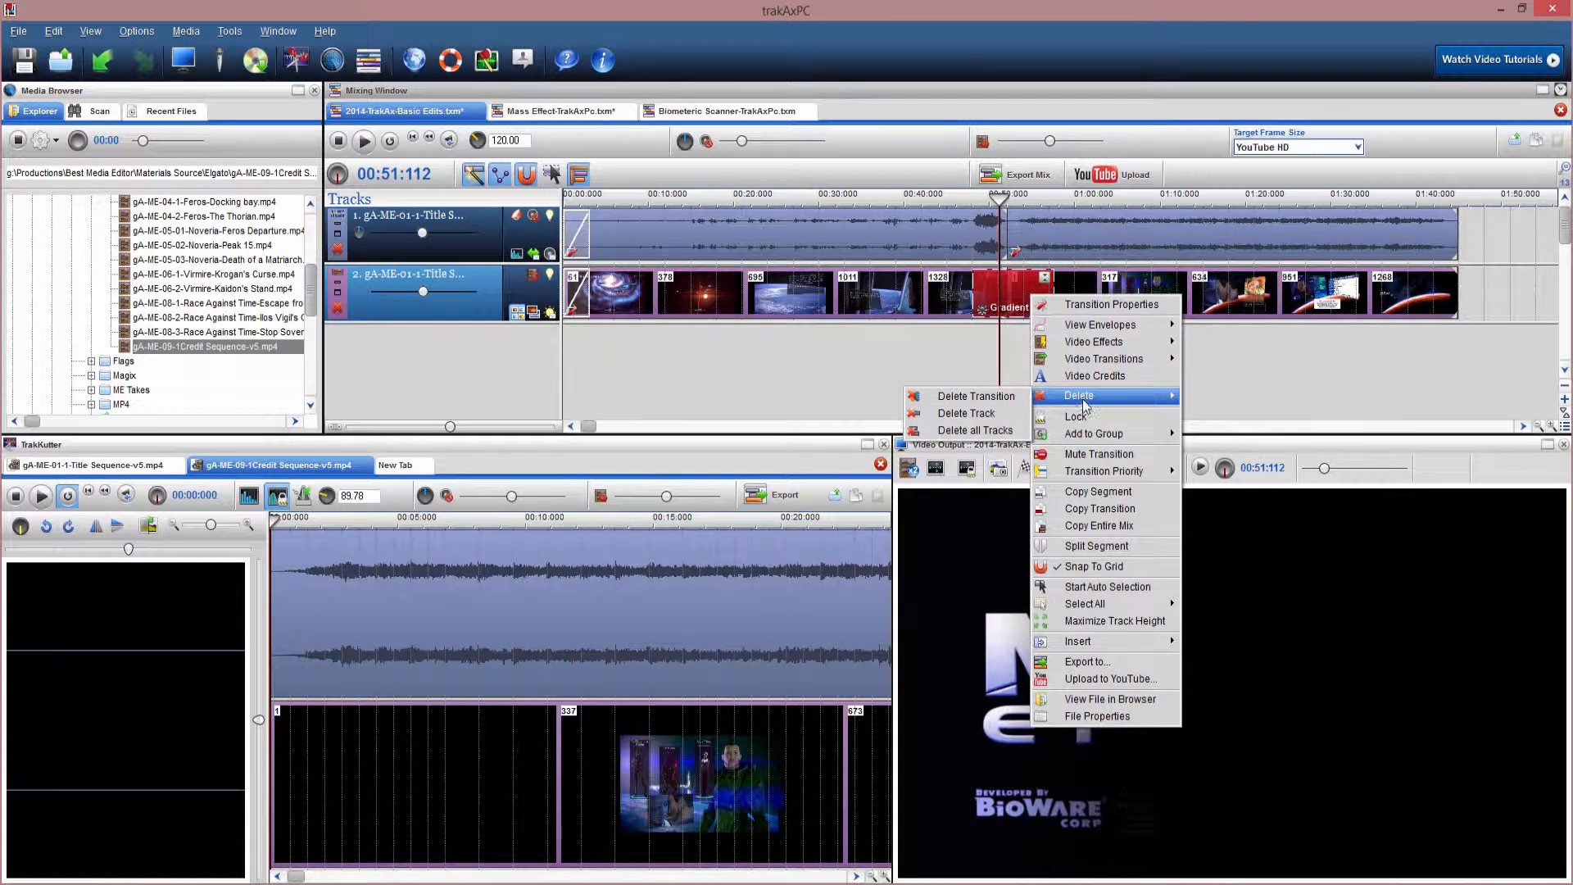
left_click(1003, 401)
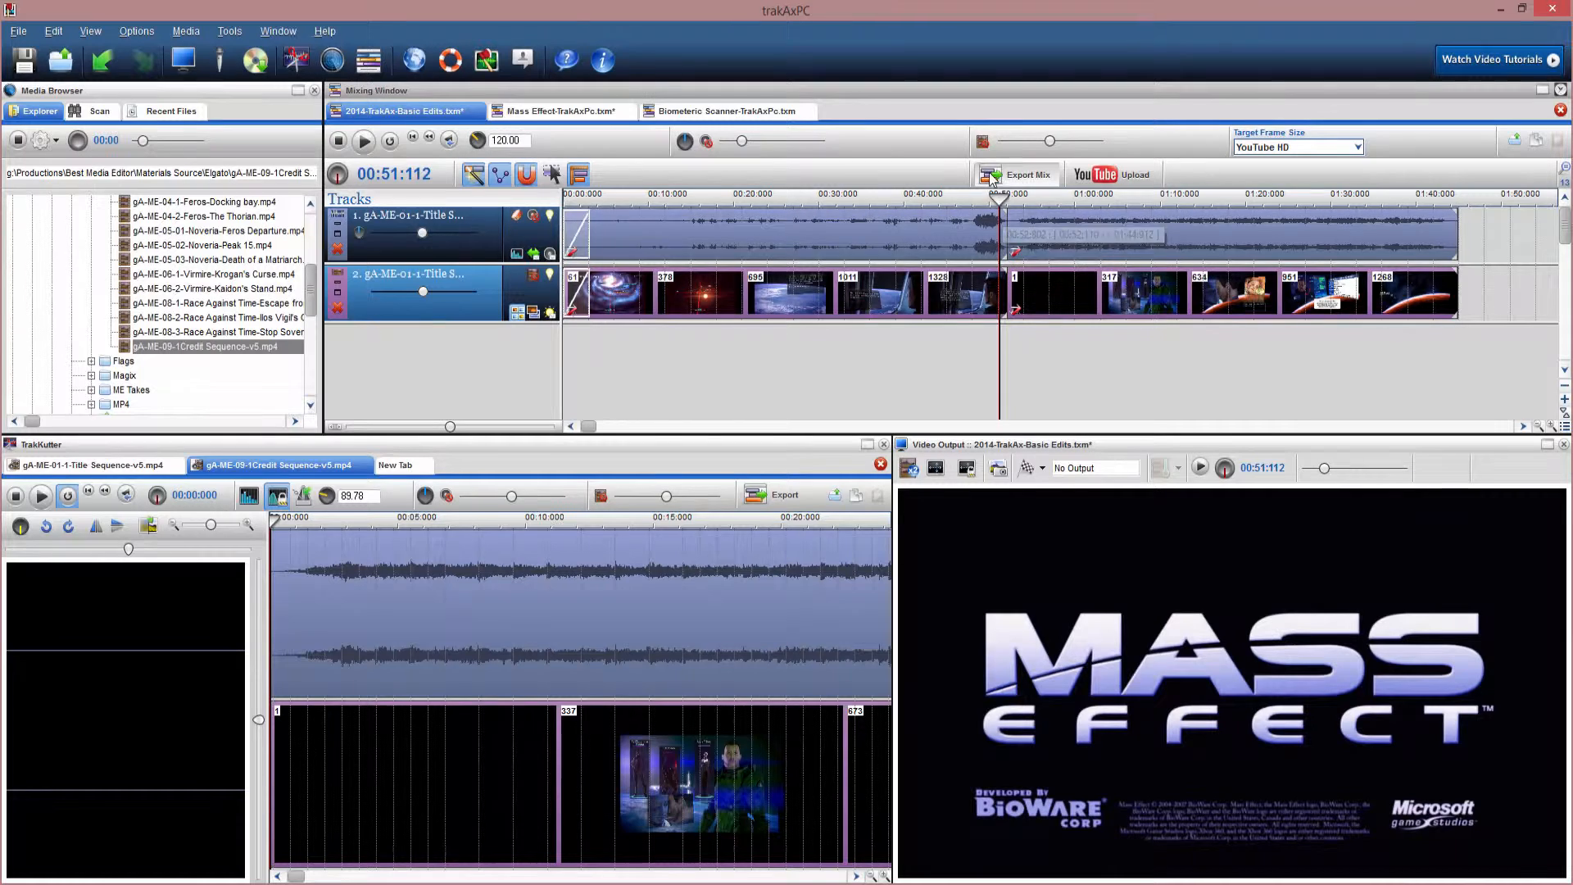
Move the credit sequence's audio and video segments slightly earlier so they overlap the title sequence in a crossfade.
mouse_move(998, 351)
left_mouse_down()
mouse_move(972, 354)
mouse_move(993, 359)
left_mouse_up()
left_click(1053, 239)
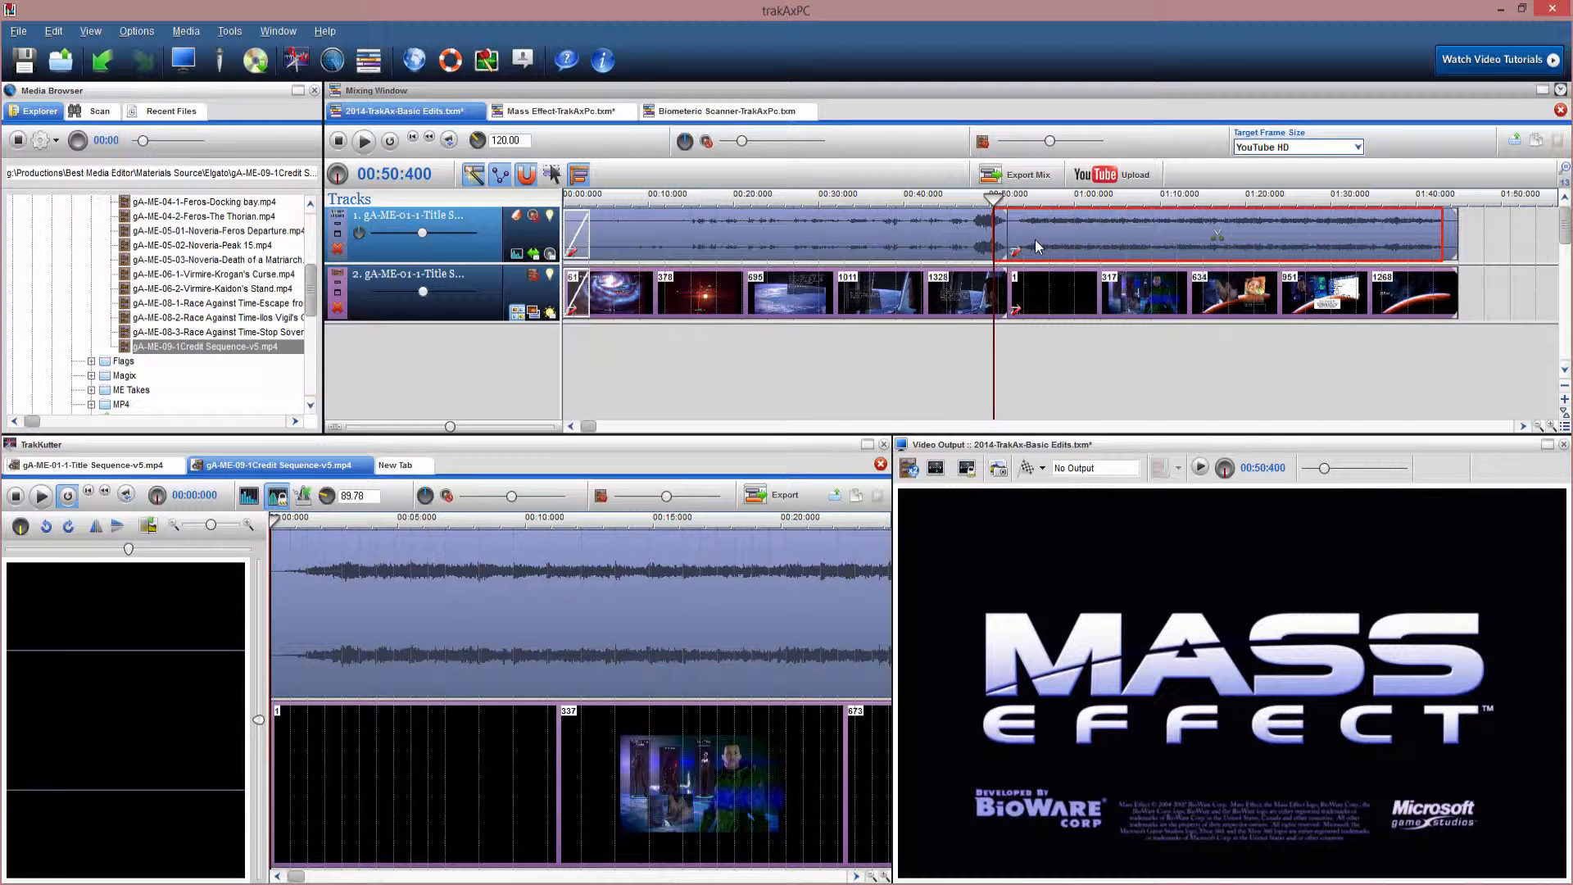
left_click(1053, 292)
left_click_drag(1048, 291, 1035, 356)
Play the mix across the new crossfade and scrub back to its middle at about 51 seconds.
key("space")
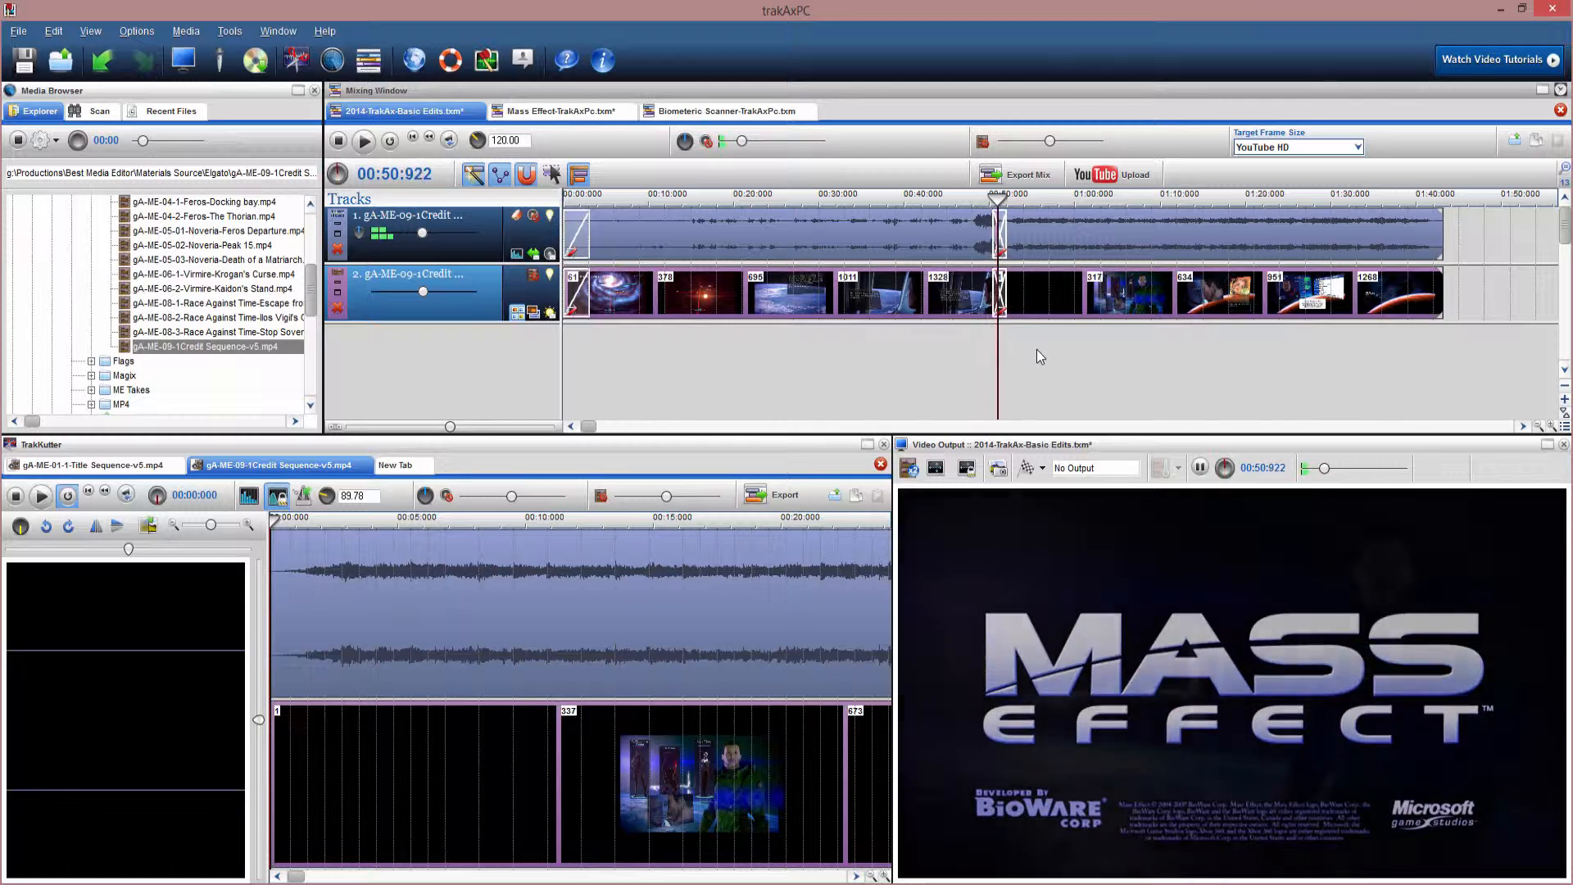
key("space")
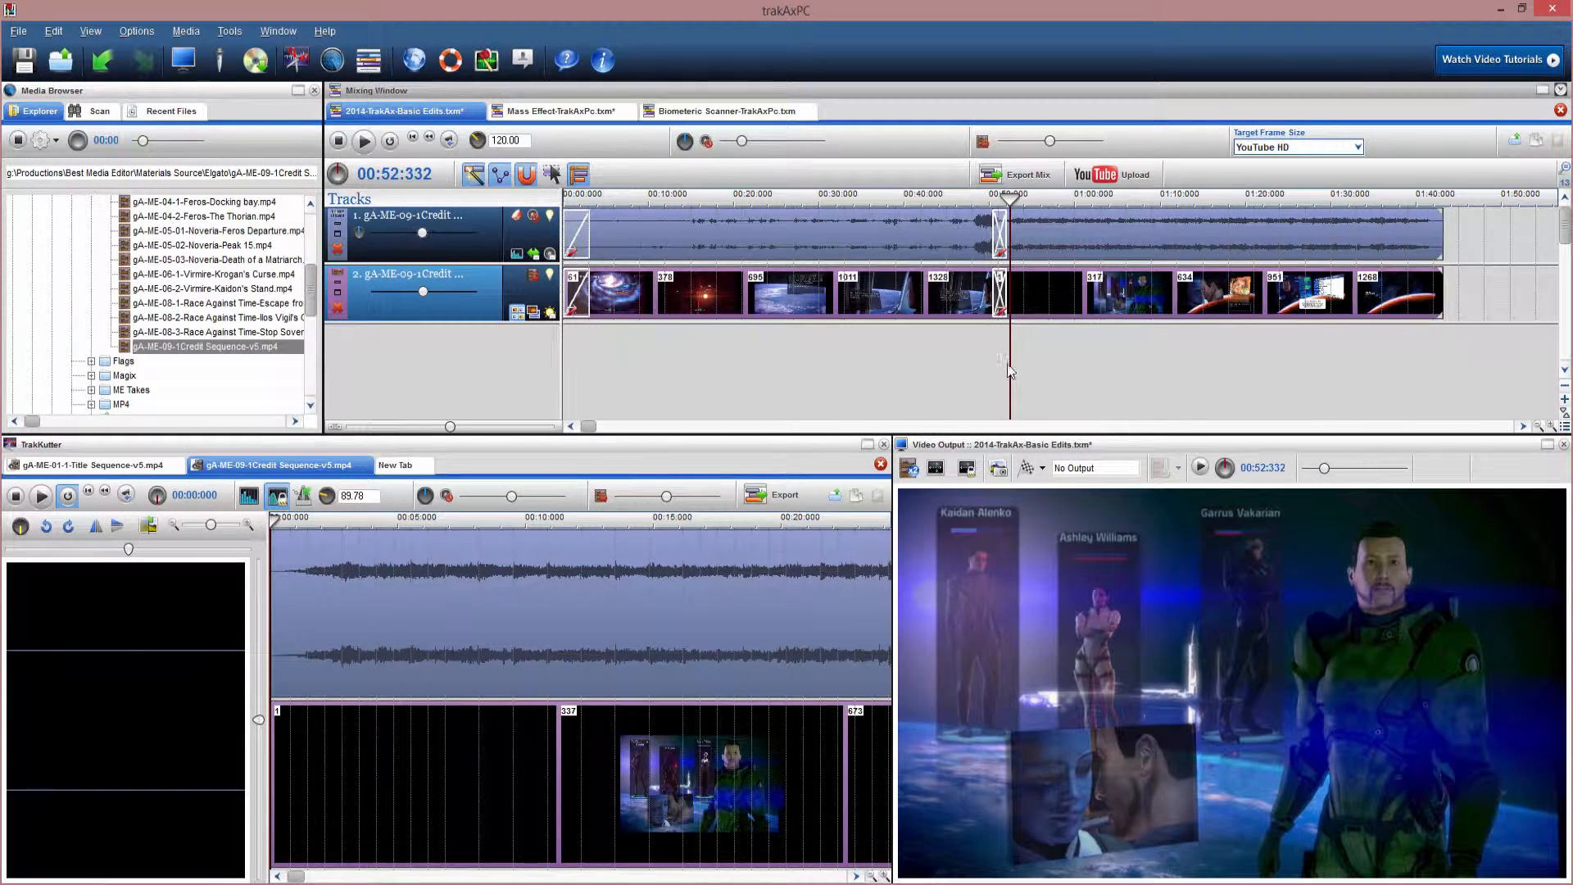
left_click_drag(1010, 366, 999, 363)
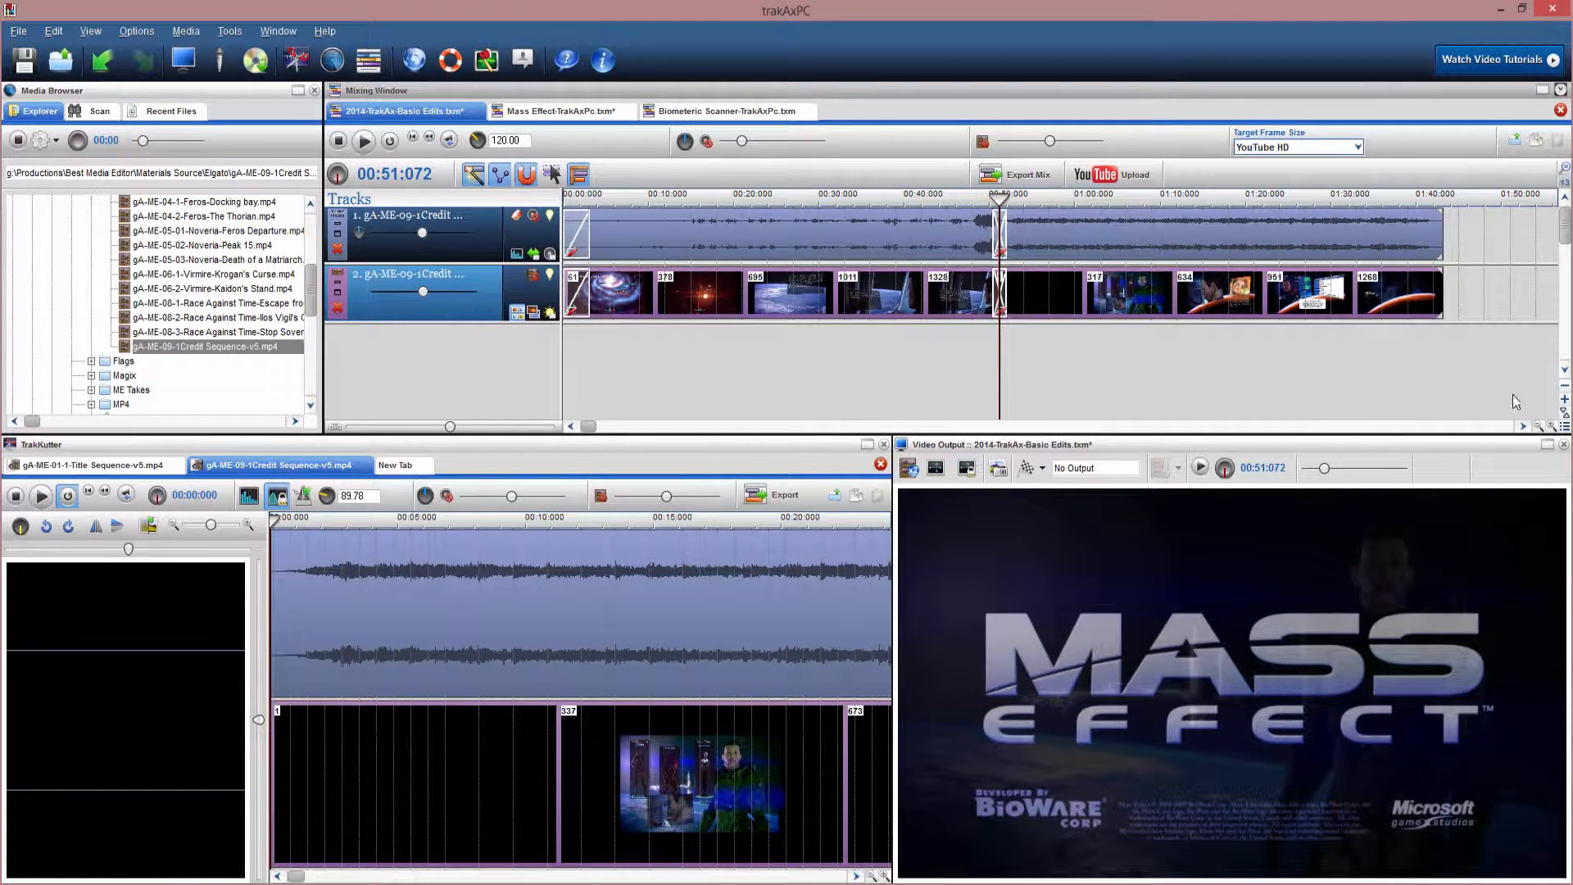
Insert a Gradient Wipe transition in the video crossfade between the title and credit segments, and play across it.
left_click(1551, 427)
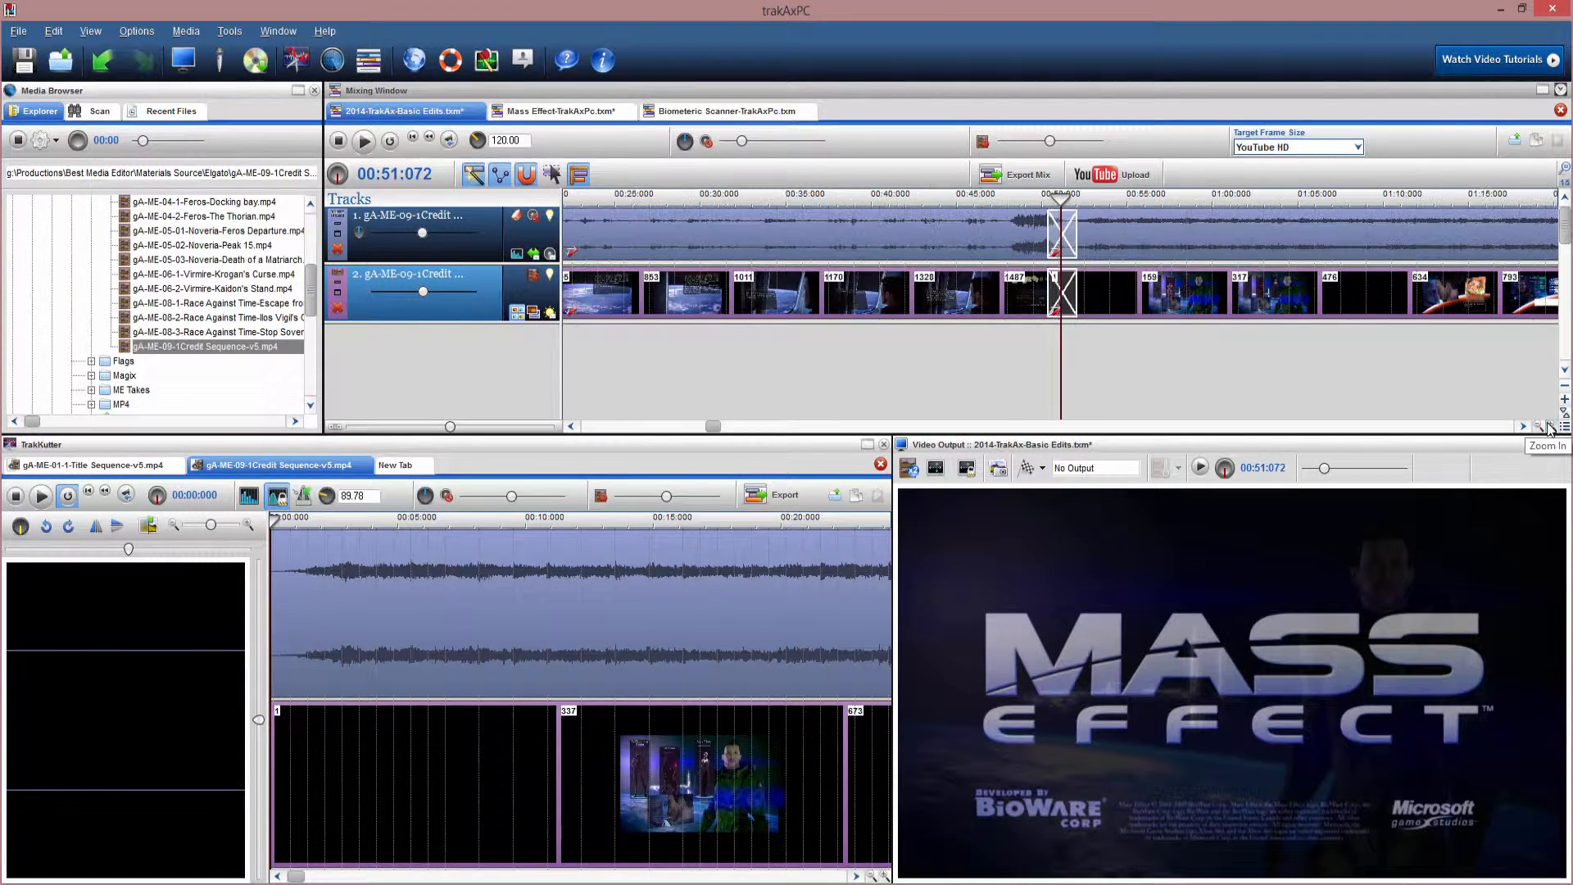
left_click(1551, 426)
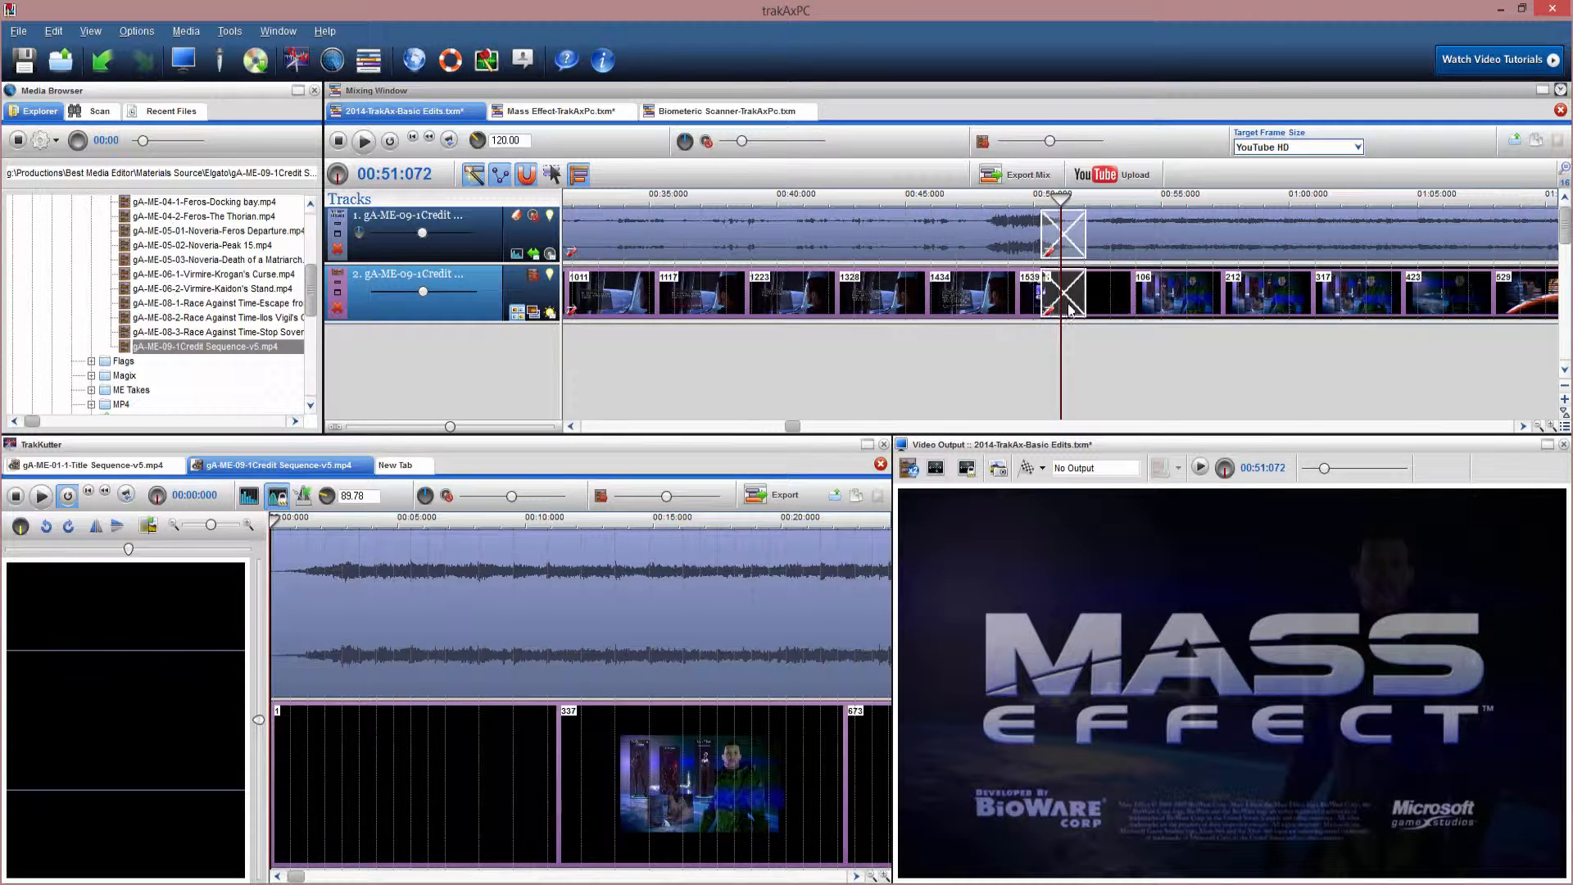
right_click(1067, 302)
mouse_move(1108, 365)
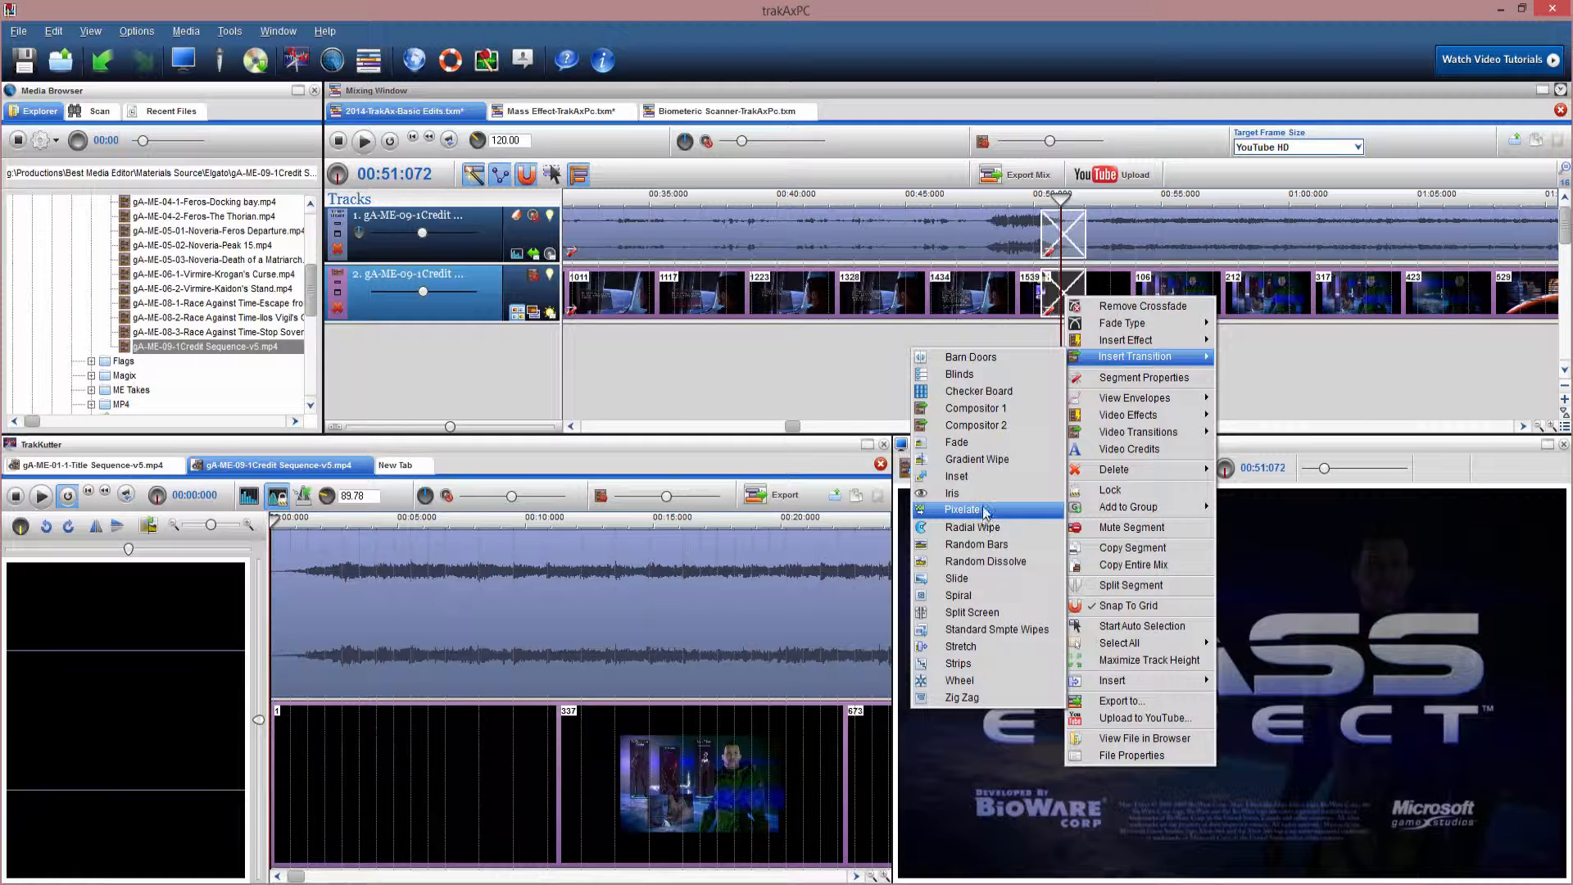
left_click(980, 460)
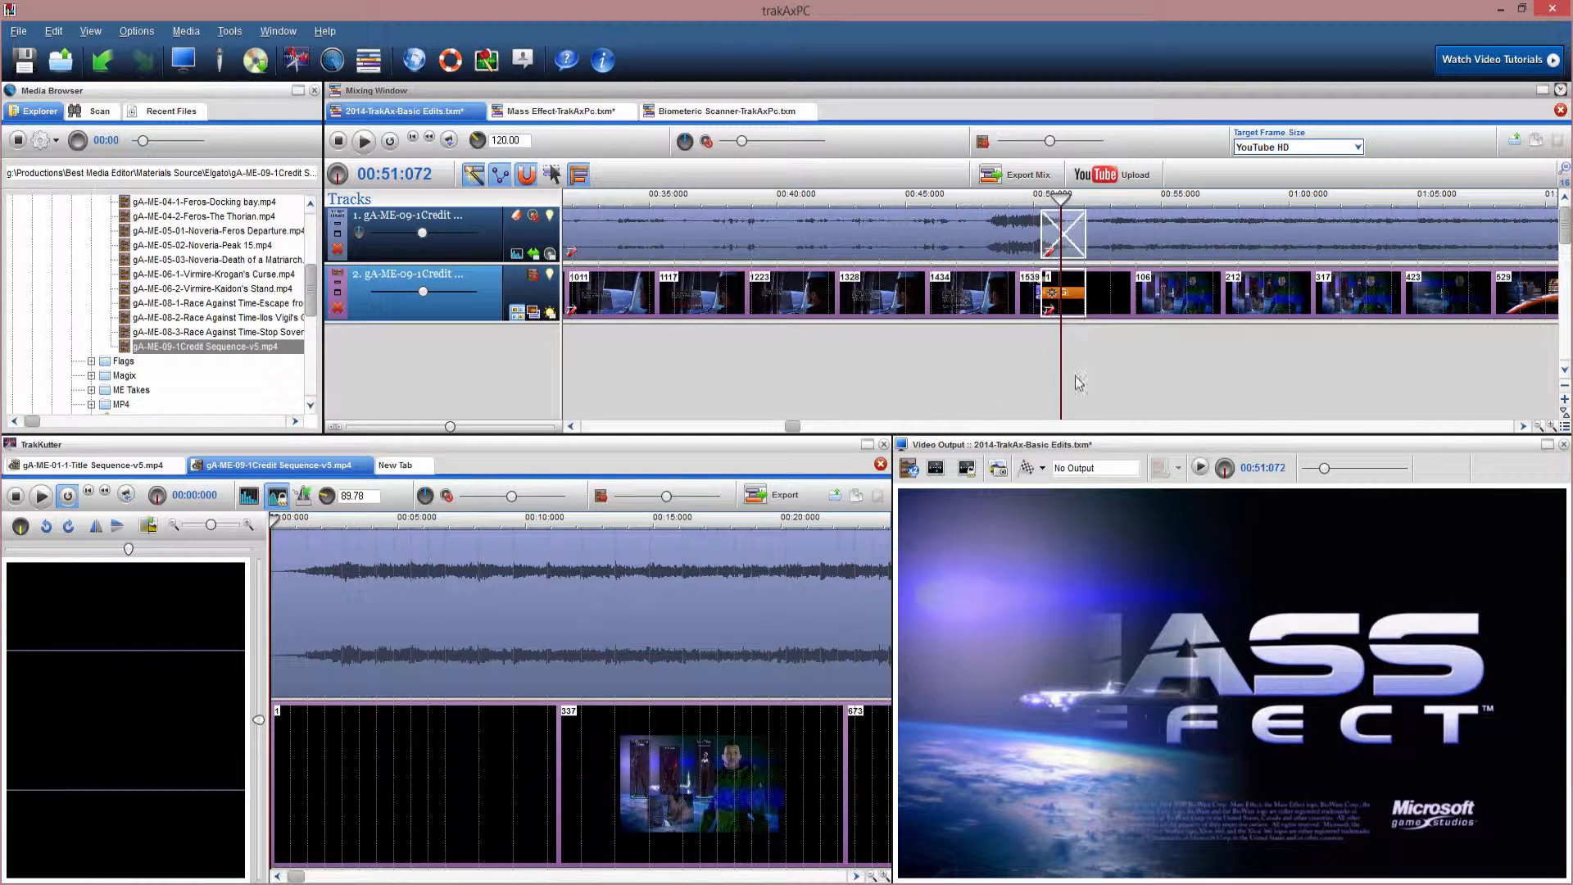
left_click_drag(1061, 374, 1032, 373)
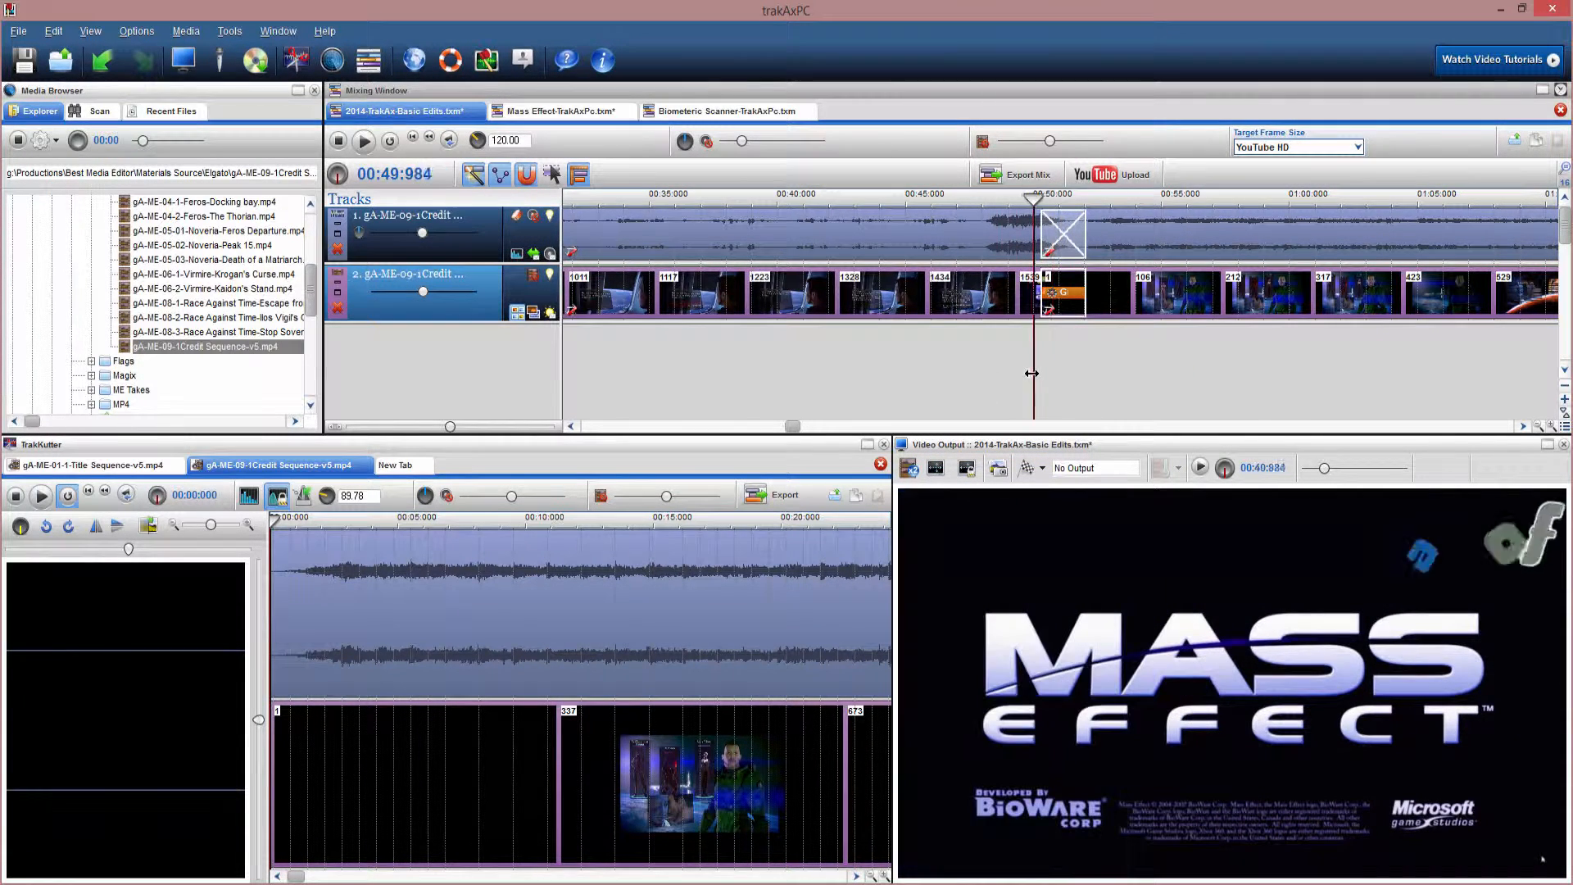
key("space")
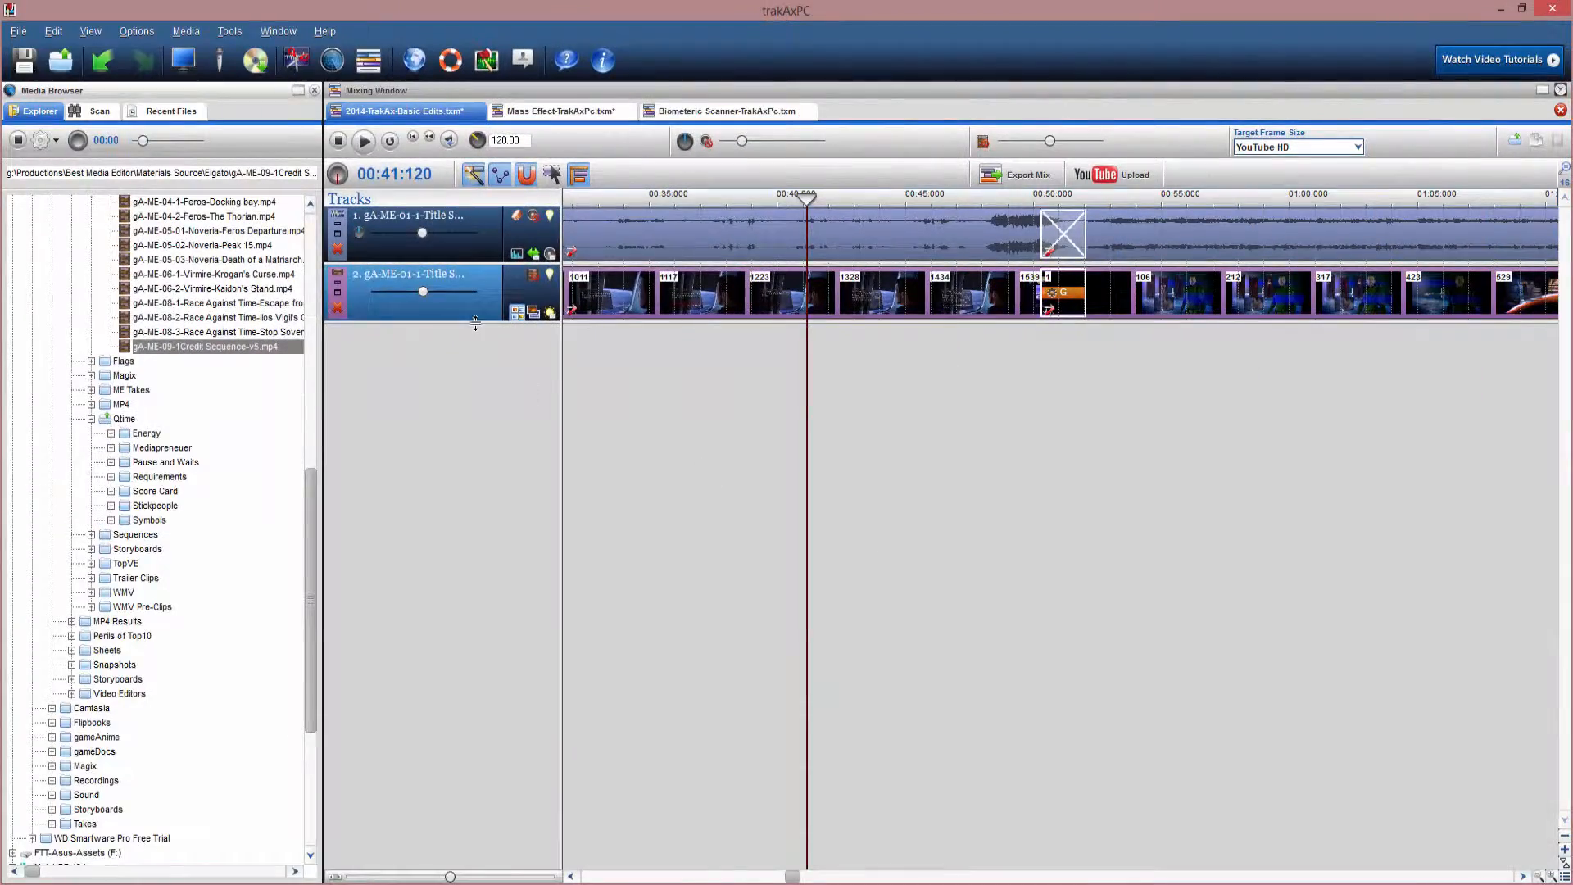
Increase the height of video track 2 and add an intensity envelope node at about 15 seconds in the title video.
left_click_drag(476, 324, 482, 615)
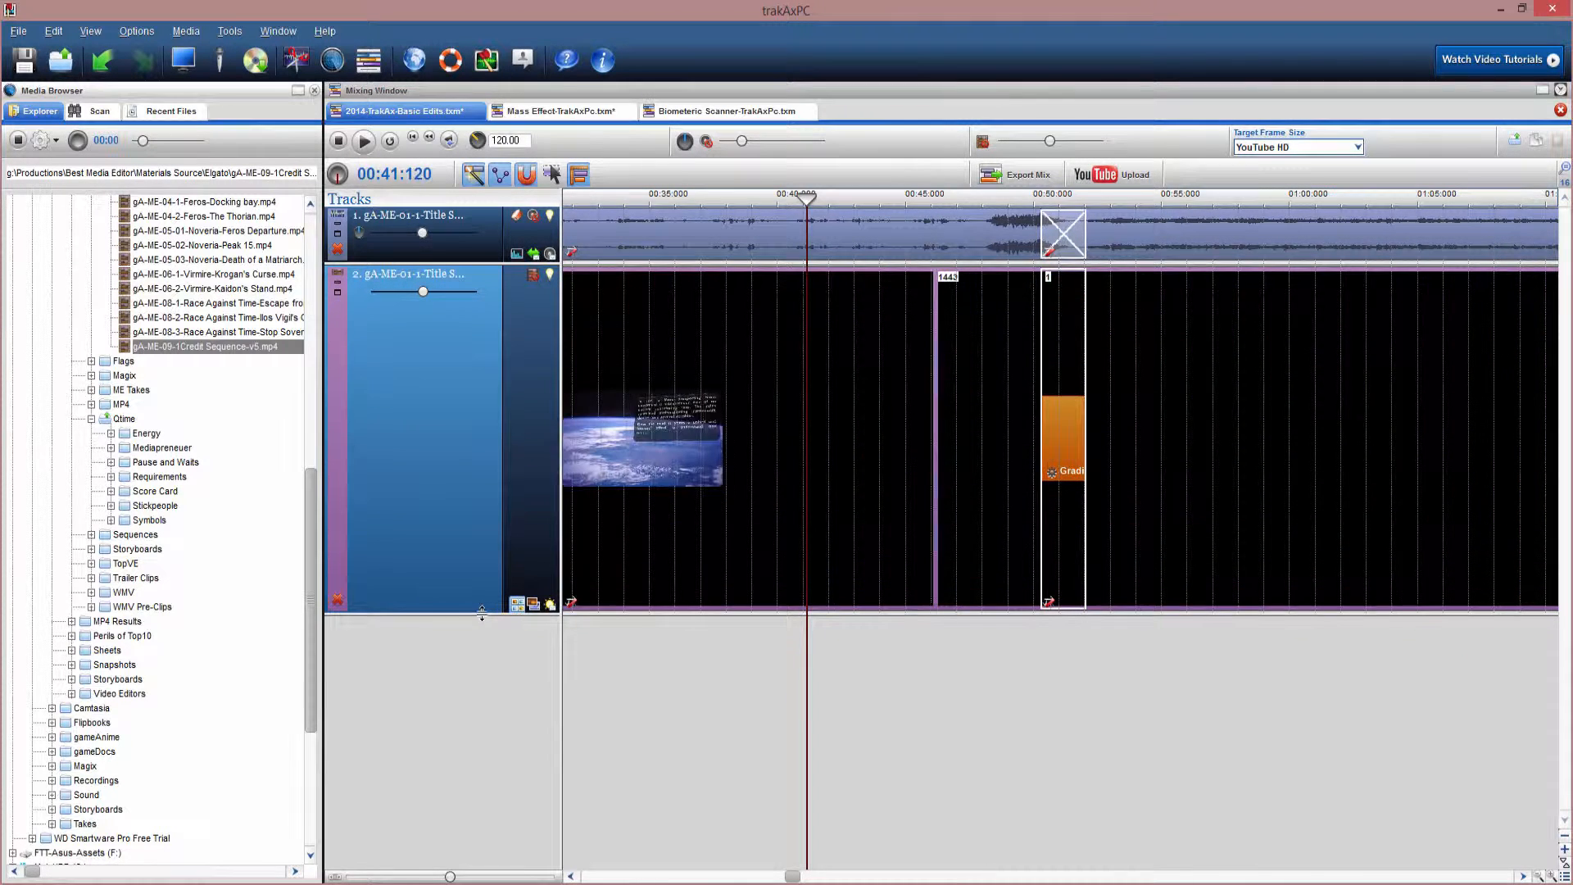
left_click_drag(807, 198, 943, 277)
left_click(184, 60)
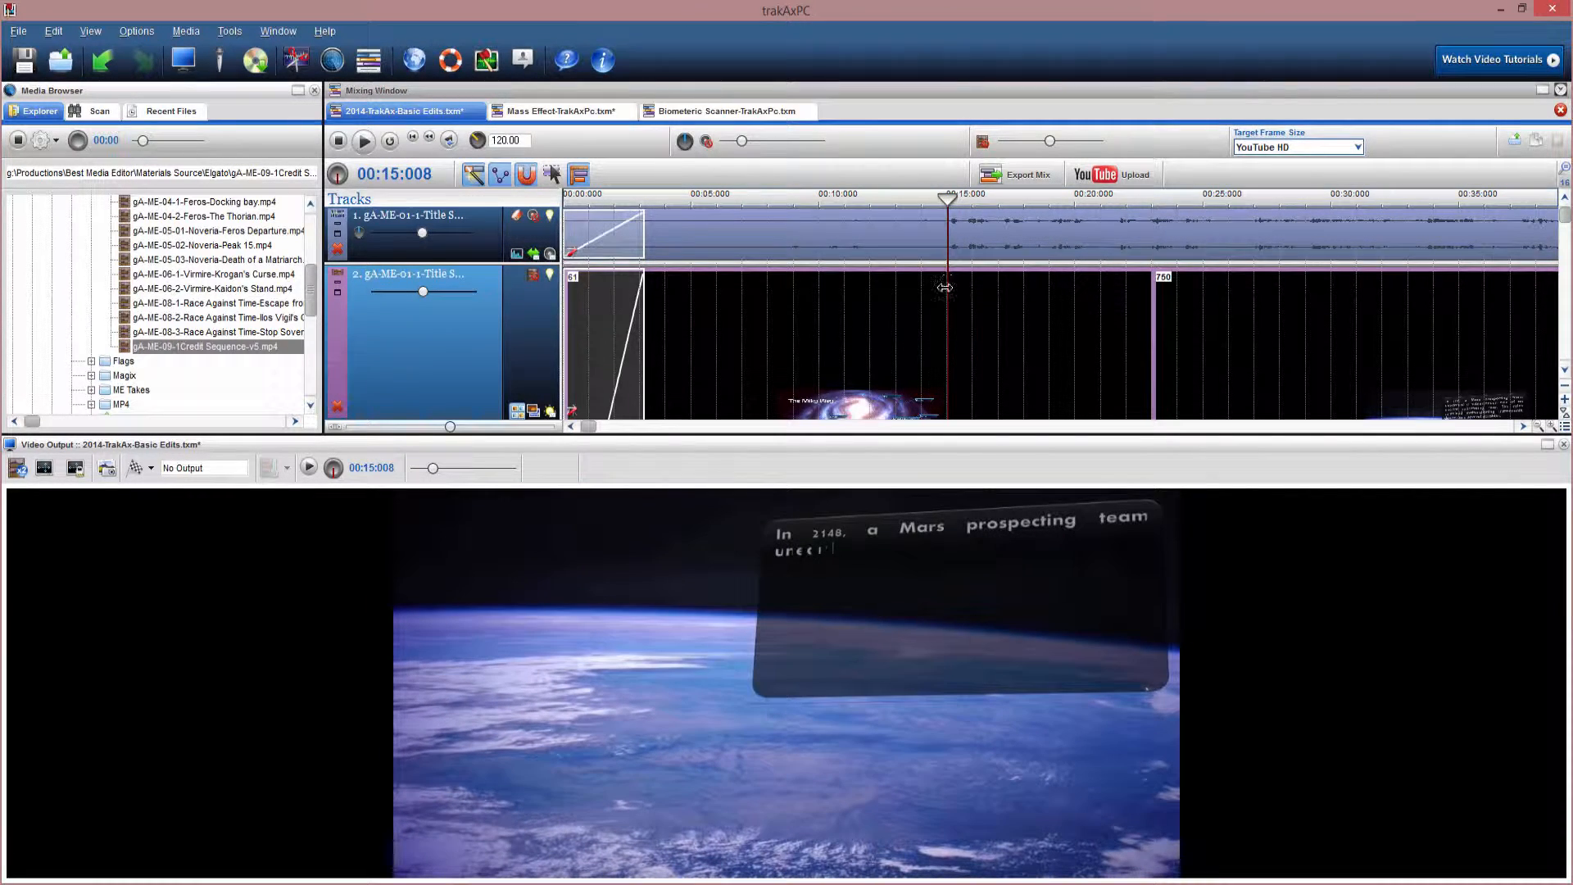
left_click(296, 59)
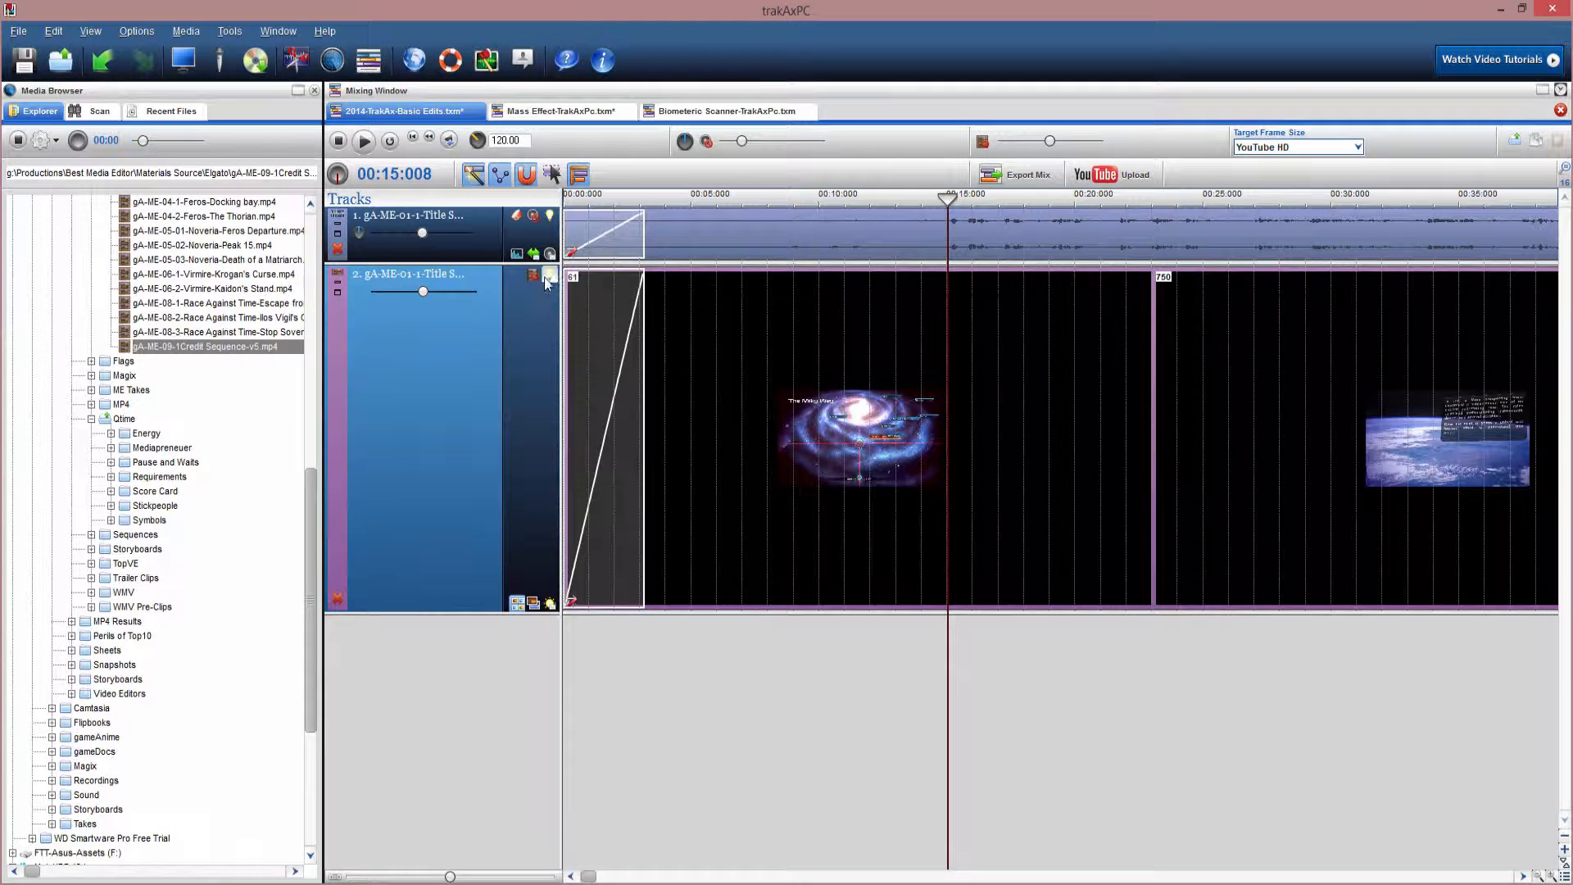
right_click(946, 275)
left_click(1005, 282)
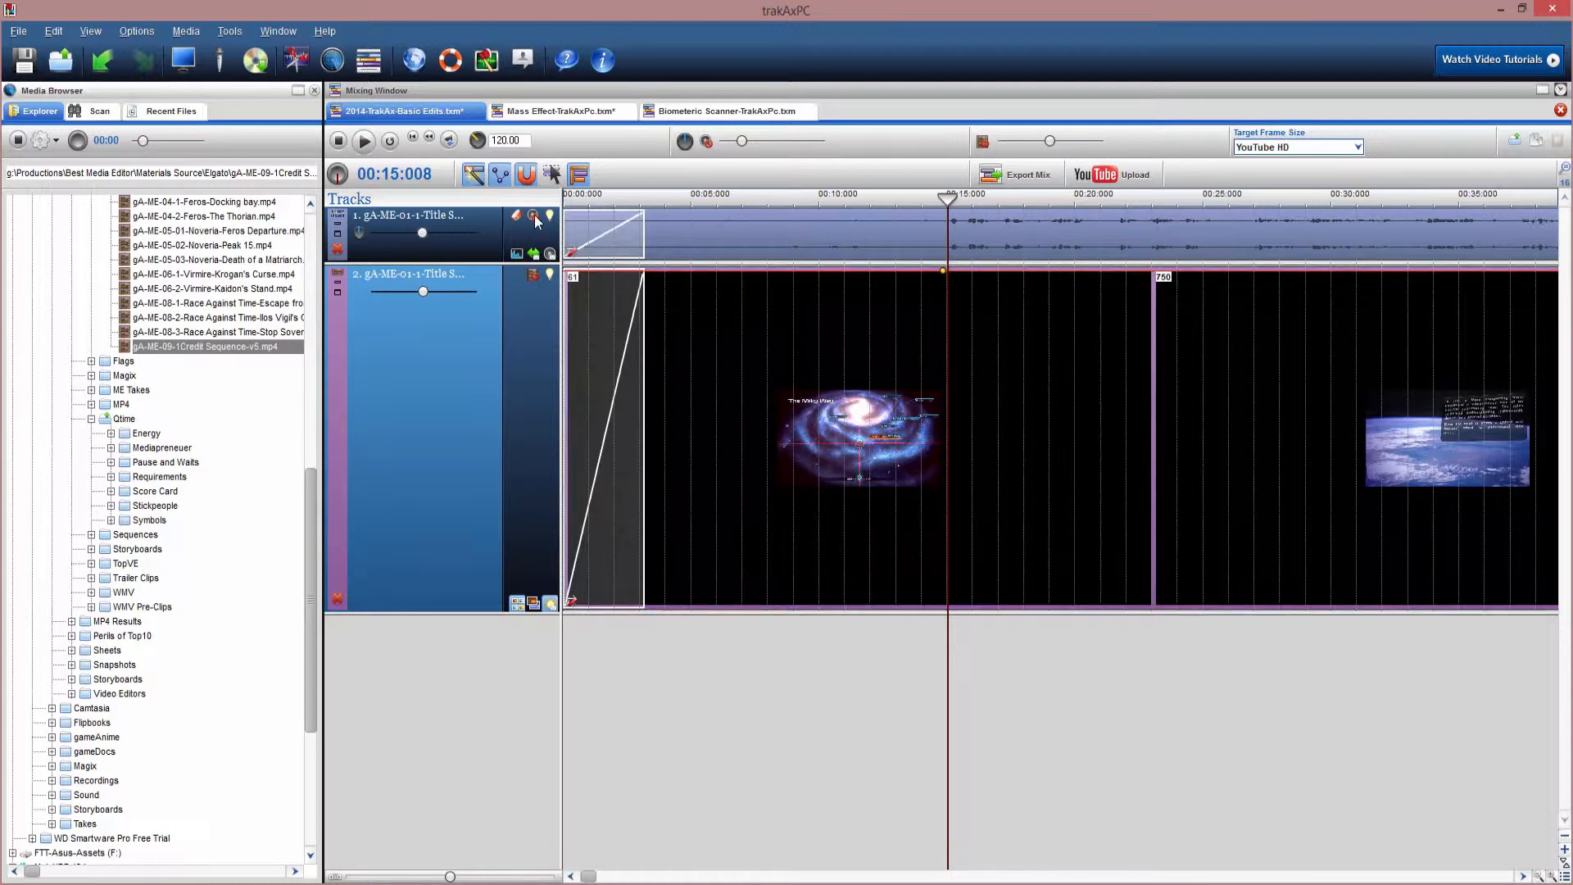
Add a second intensity envelope node at about 20 seconds on the title video, kept at full intensity.
left_click(260, 64)
left_click_drag(947, 328, 1074, 350)
left_click(194, 65)
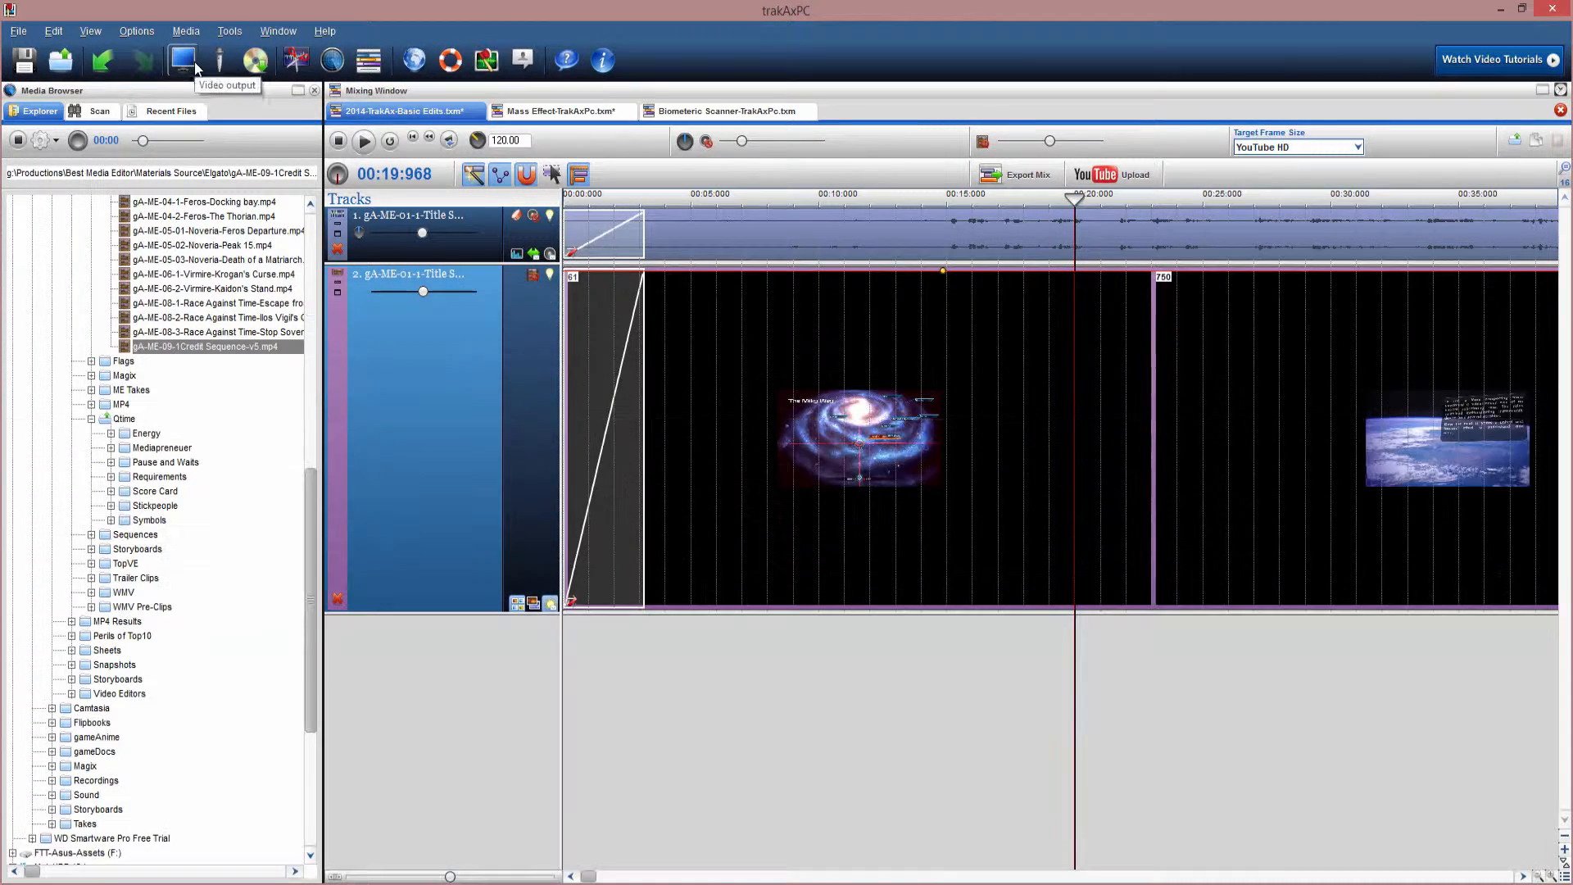
right_click(1081, 282)
left_click(1098, 285)
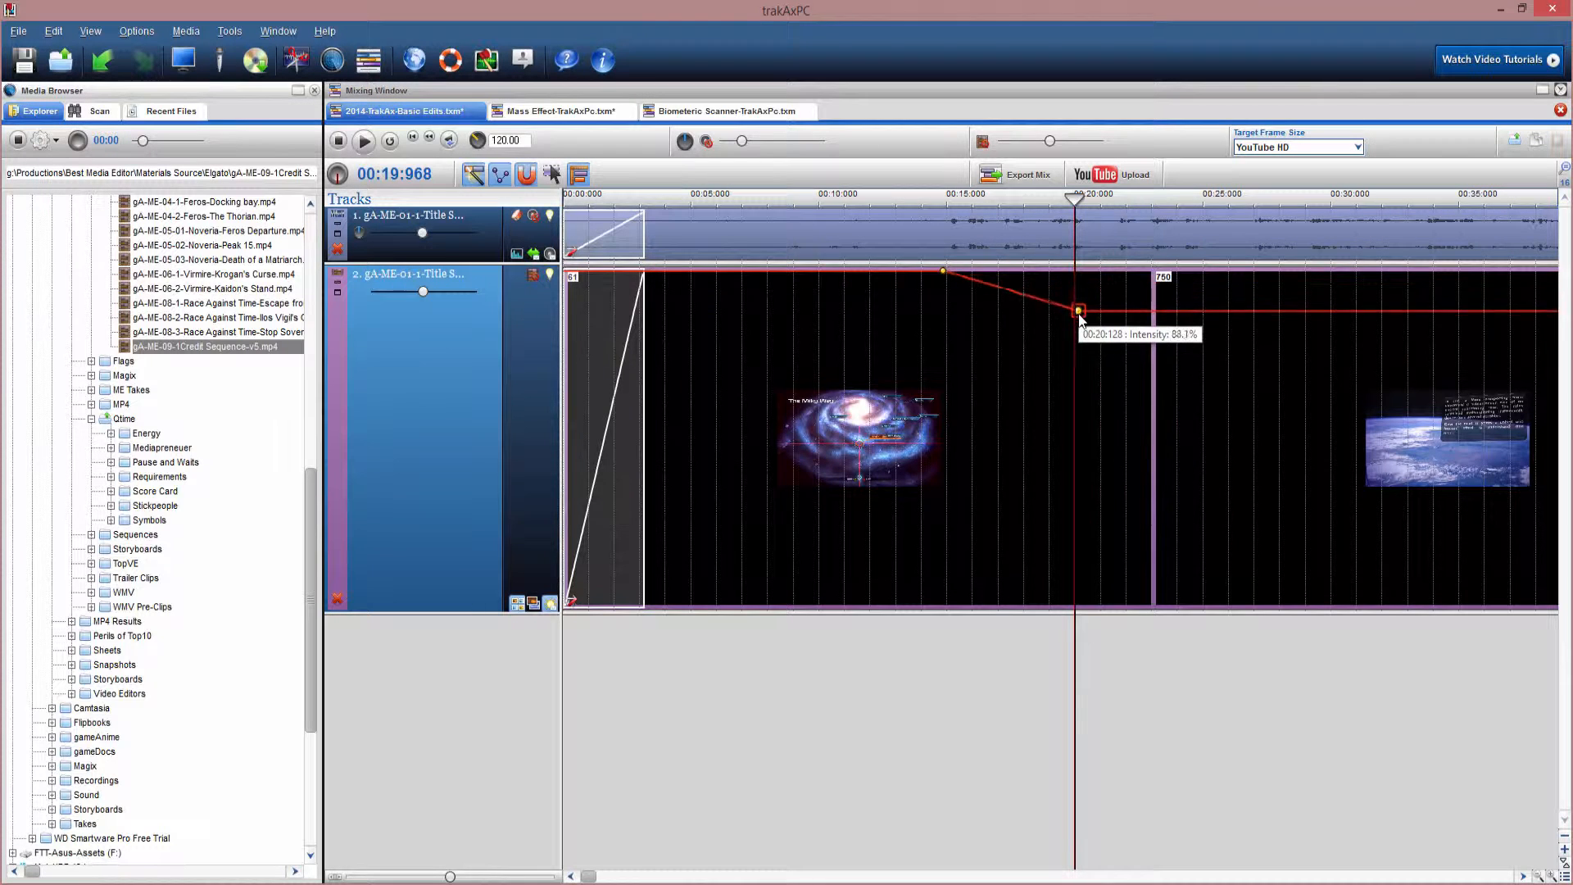
left_click_drag(1077, 282, 1078, 271)
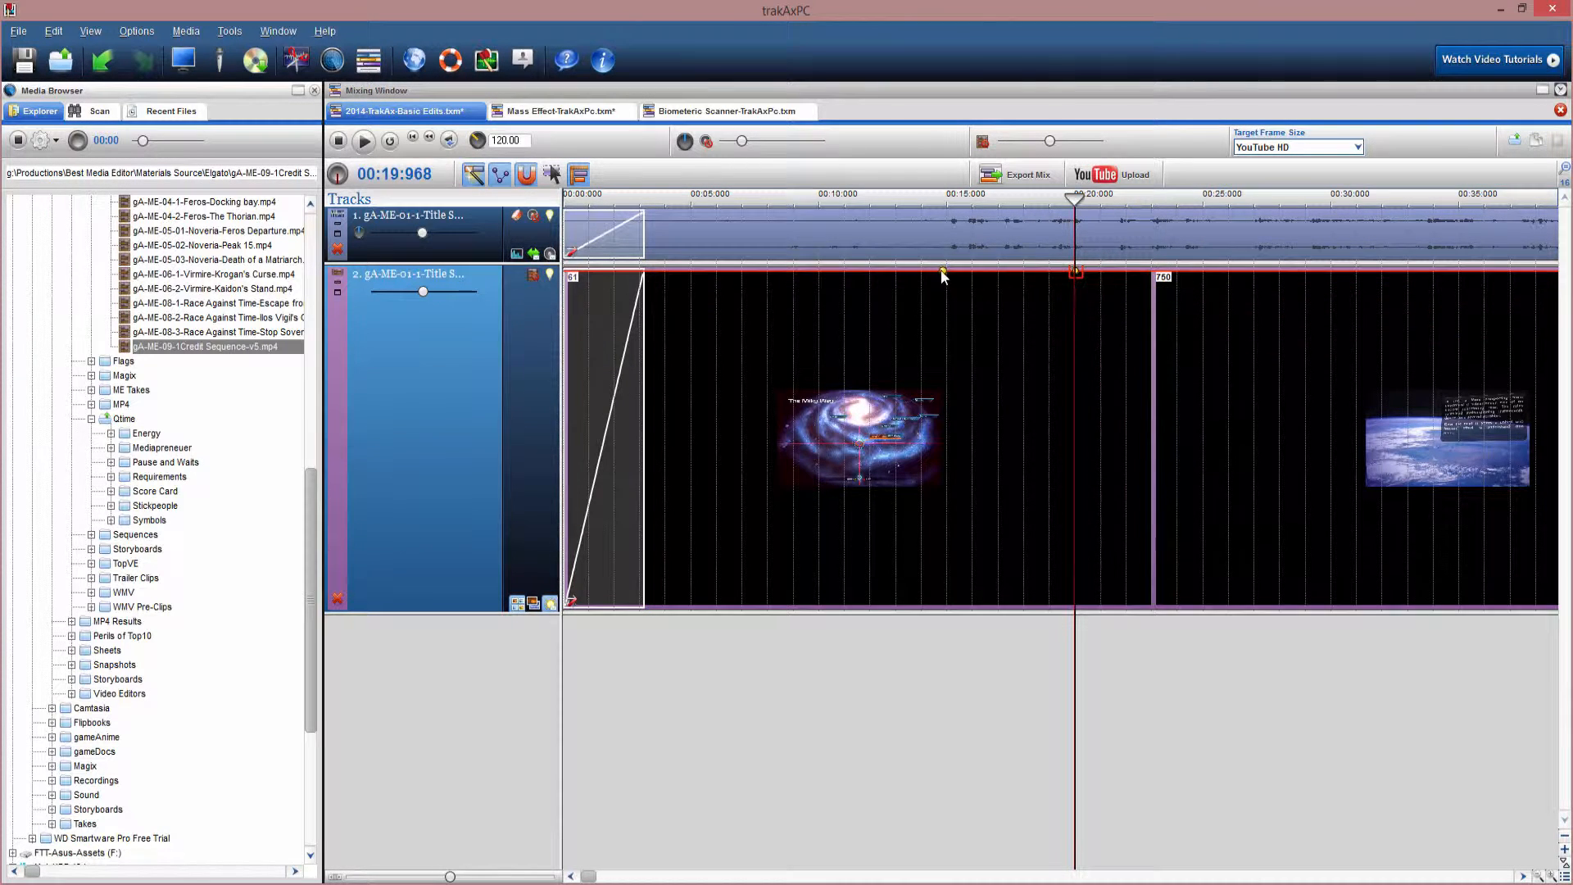
Lower the 15-second intensity node and set the envelope curve up to the 20-second node to Smooth.
left_click_drag(943, 270, 948, 337)
right_click(1017, 302)
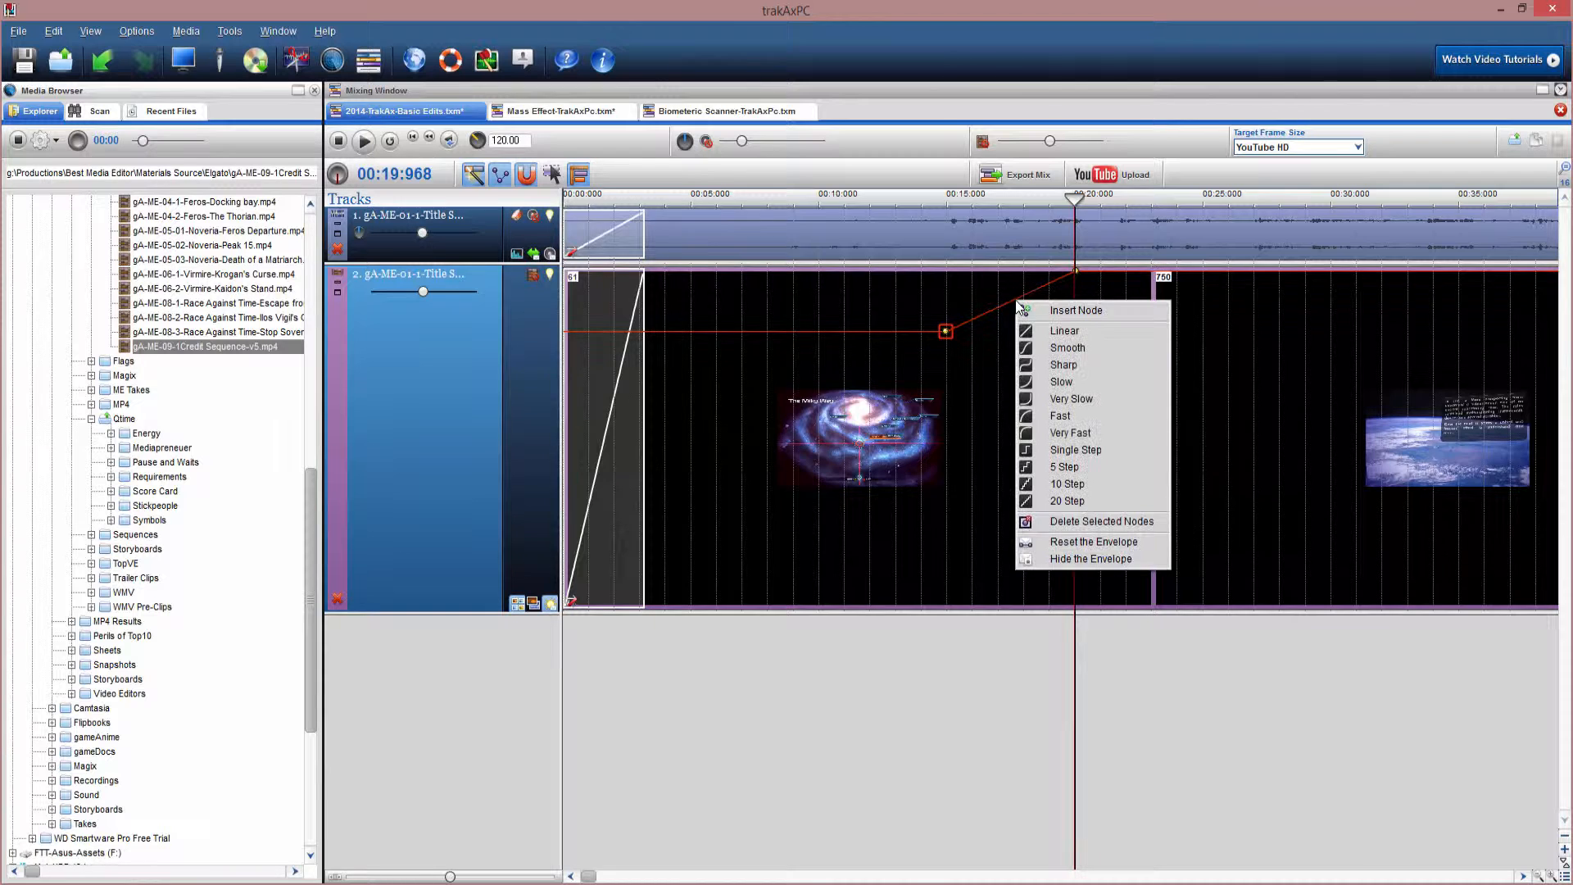
left_click(1062, 349)
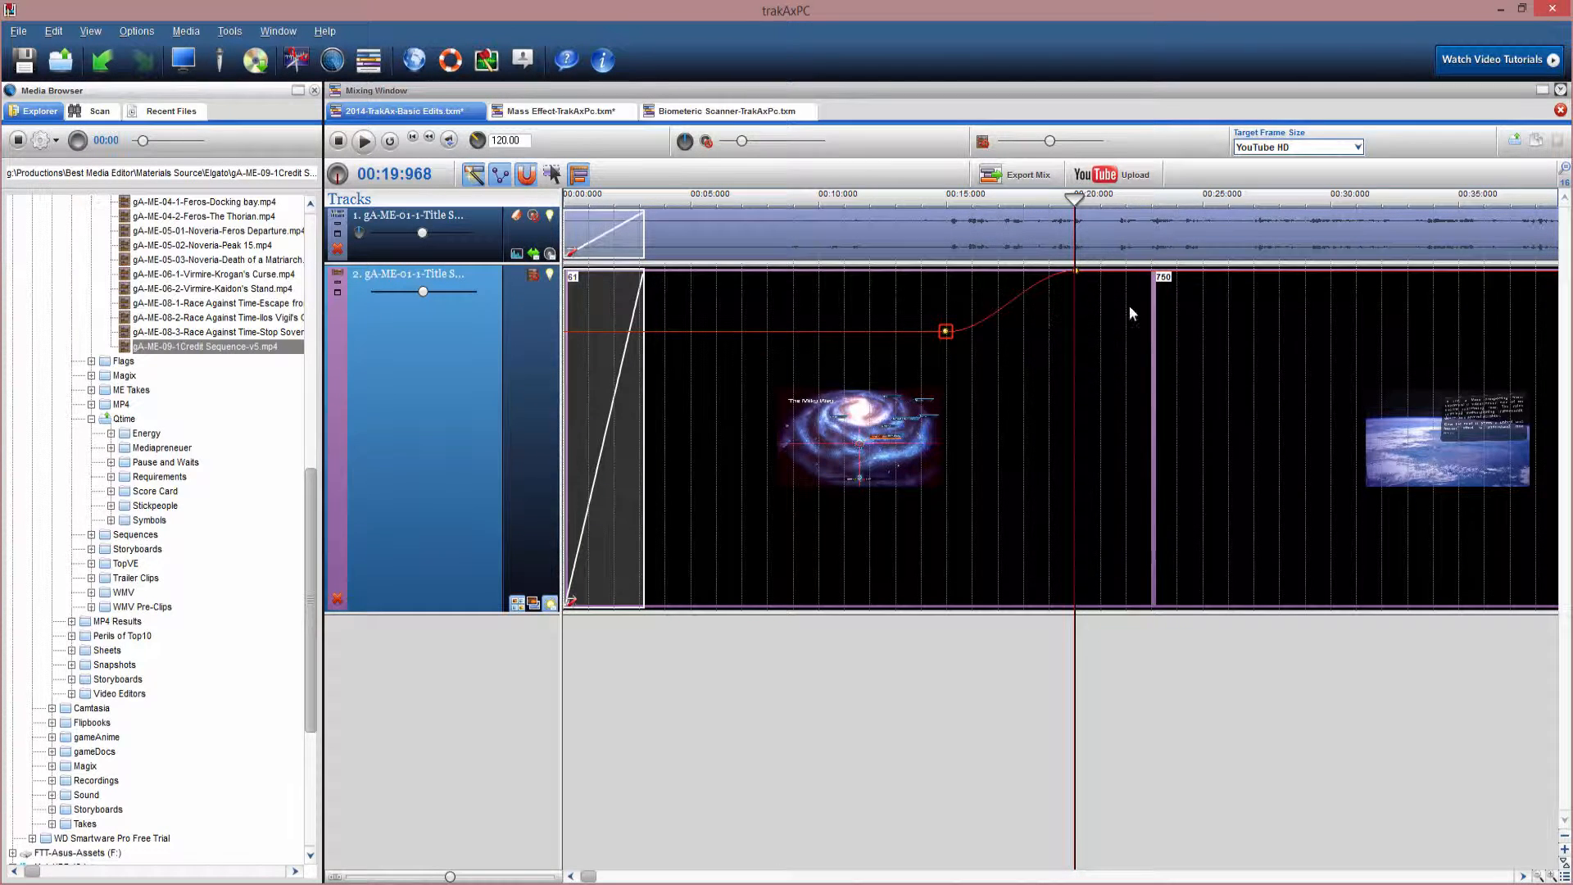
Reduce the height of video track 2, bring back the TrakKutter and video output, and place the playhead at 00:11:808.
left_click_drag(622, 611, 690, 356)
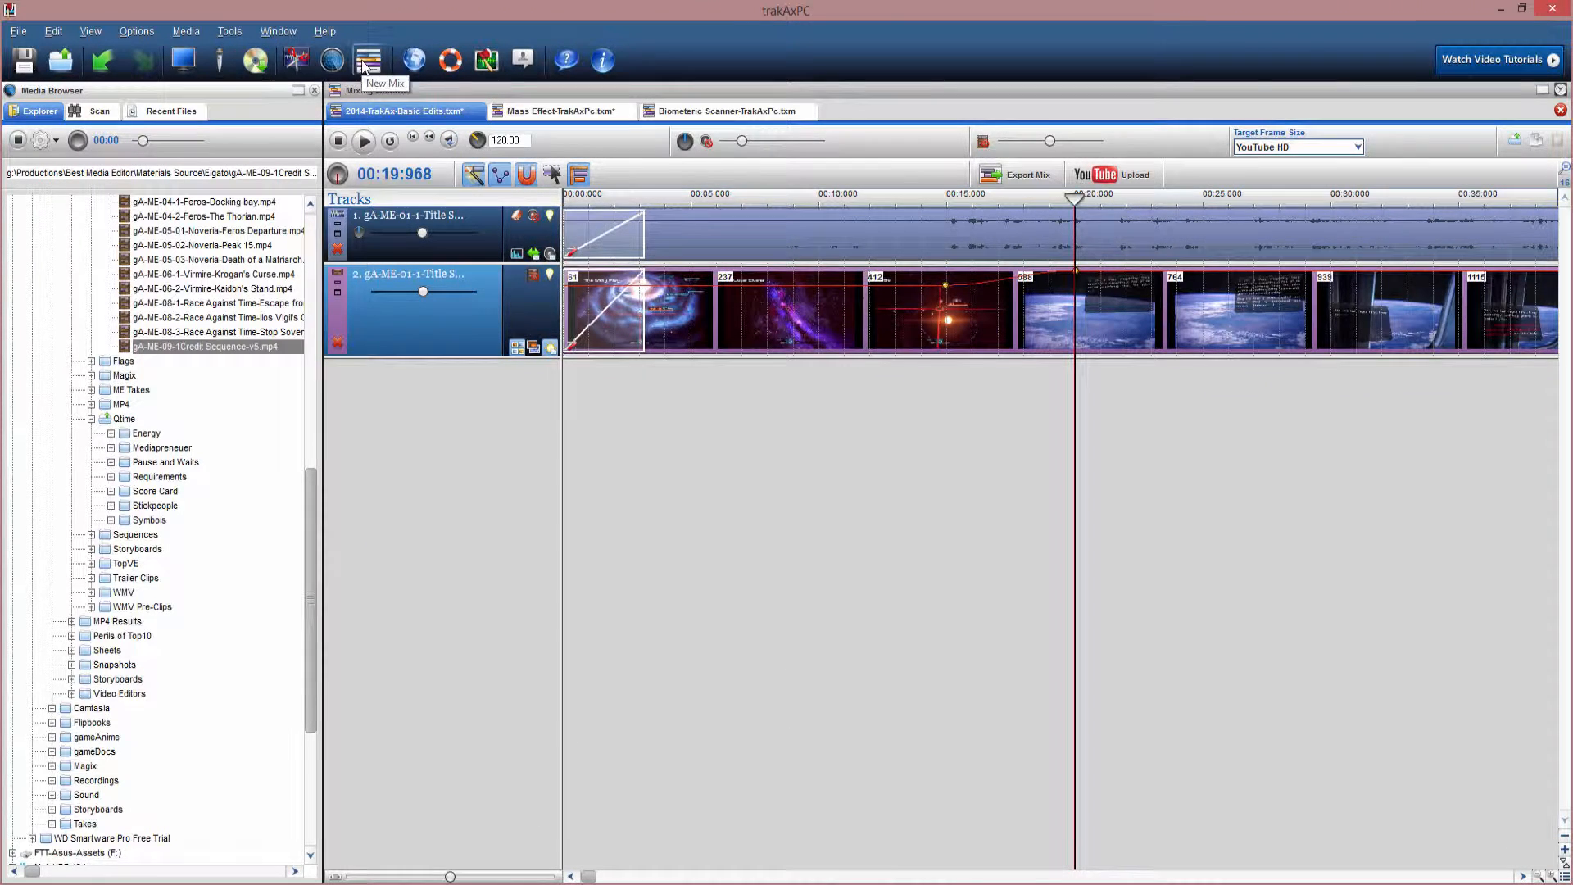
left_click(336, 65)
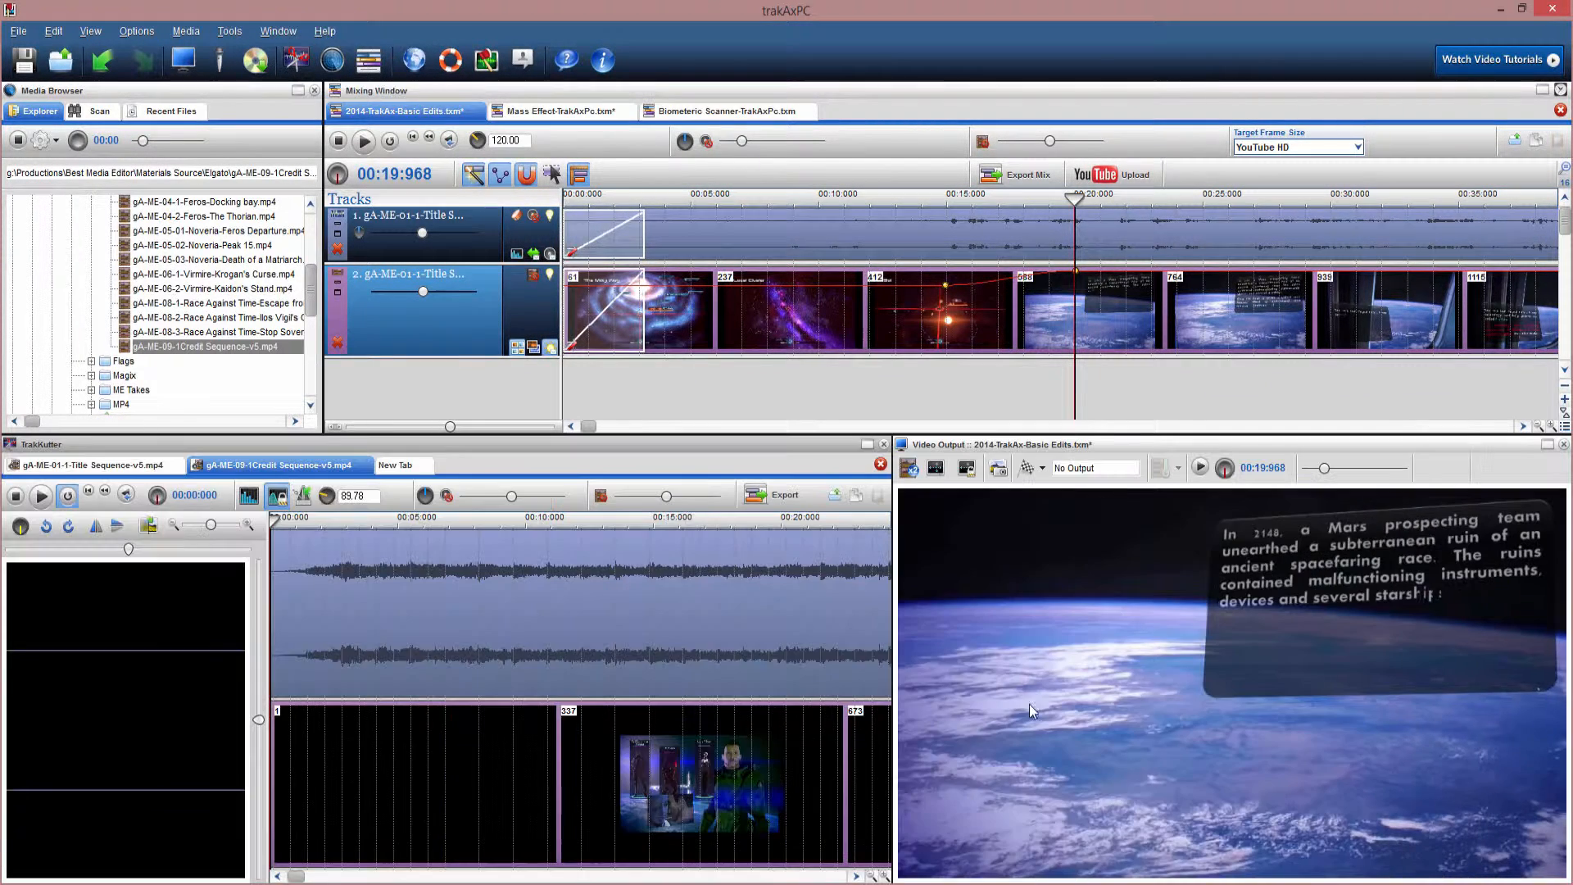
left_click_drag(1076, 403, 865, 371)
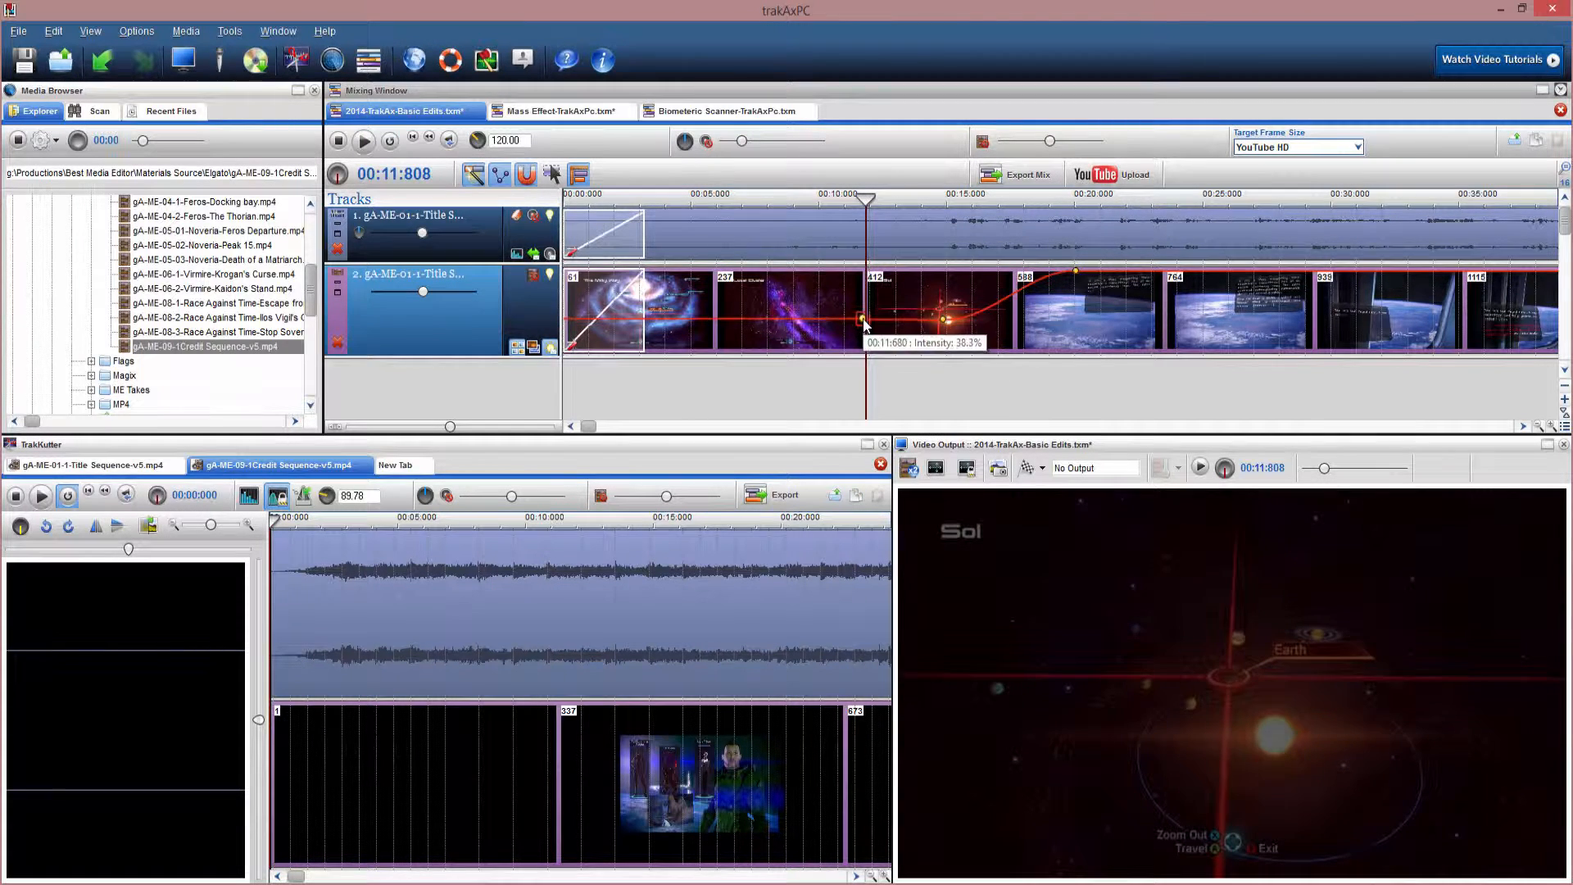
Raise the intensity node at about 11.7 seconds to full and change the curve shape down to the 15-second node.
left_click_drag(866, 321, 869, 278)
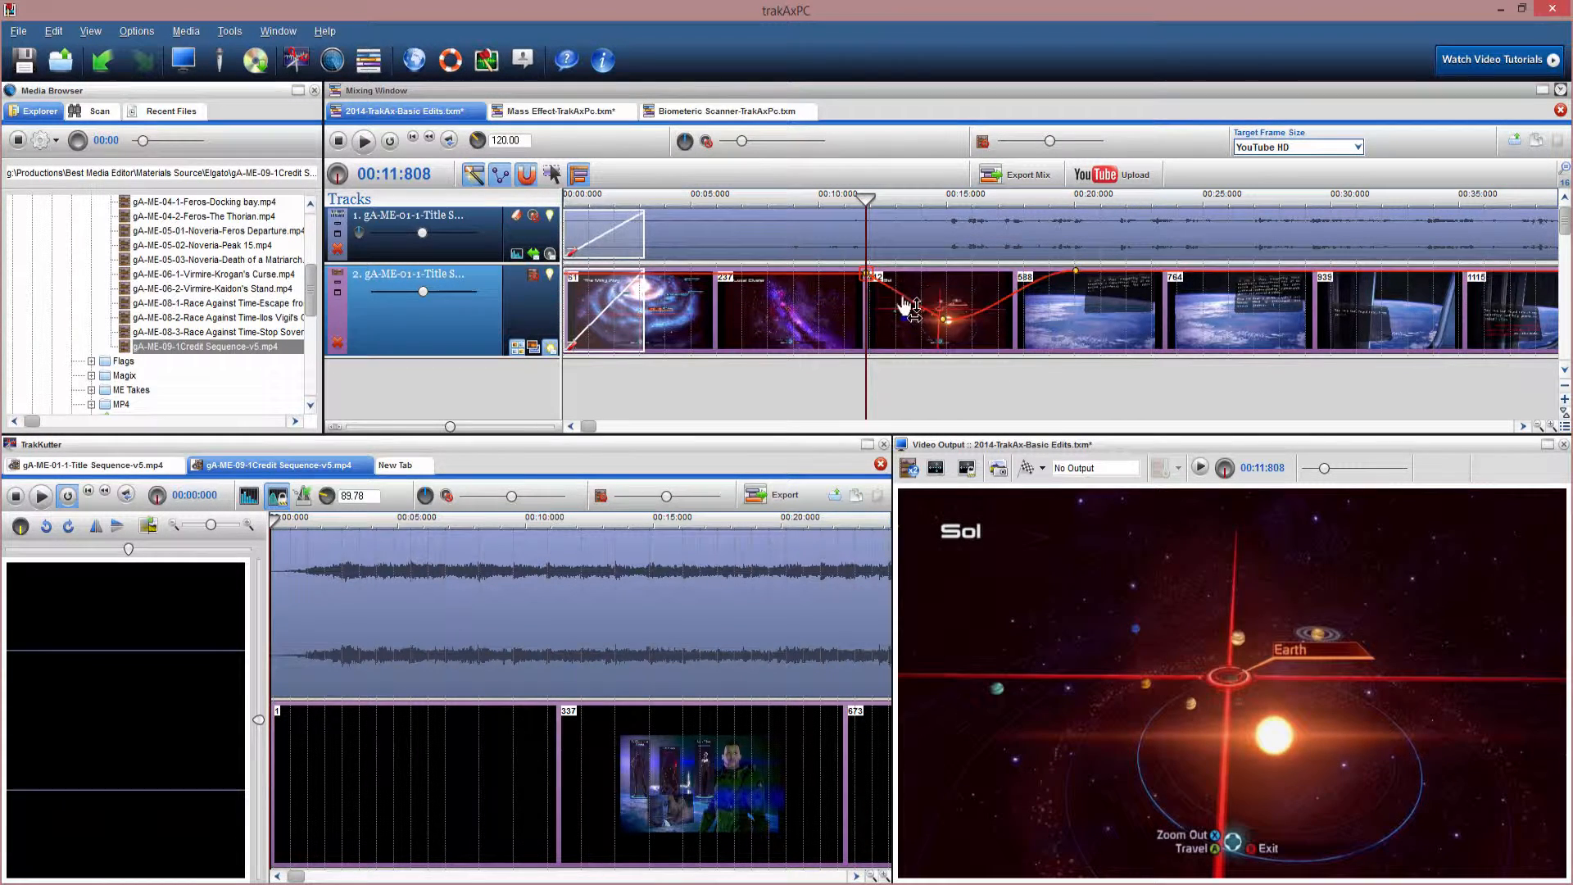
right_click(902, 297)
left_click(939, 380)
Move the 20-second intensity node back to about 17 seconds and set the node near 11.7 seconds to full intensity.
left_click_drag(866, 402, 1069, 359)
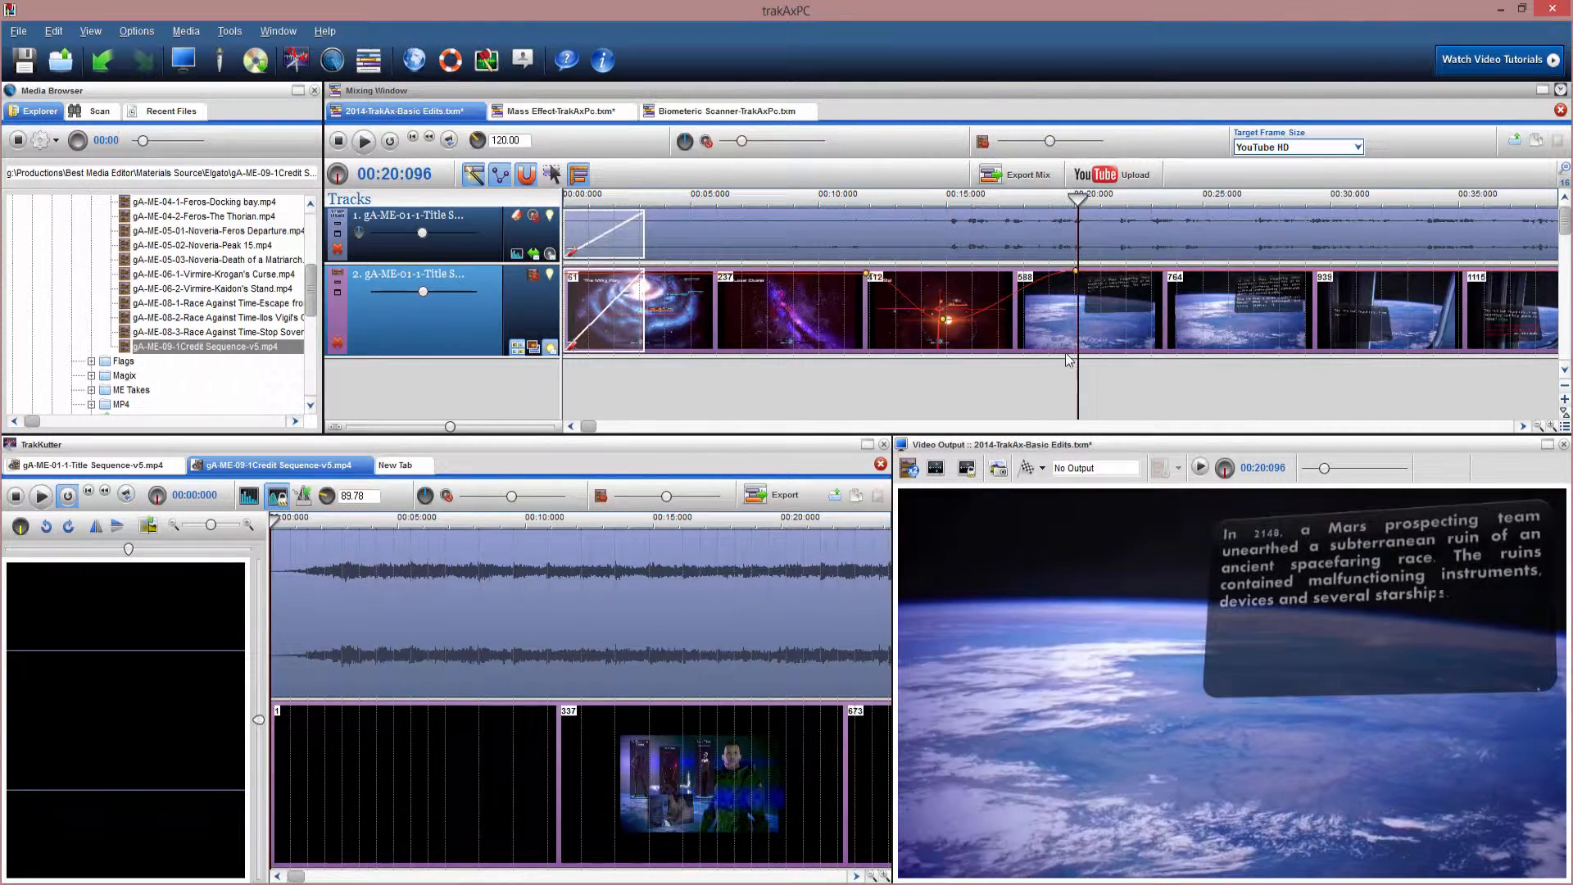
left_click_drag(1071, 273, 1008, 272)
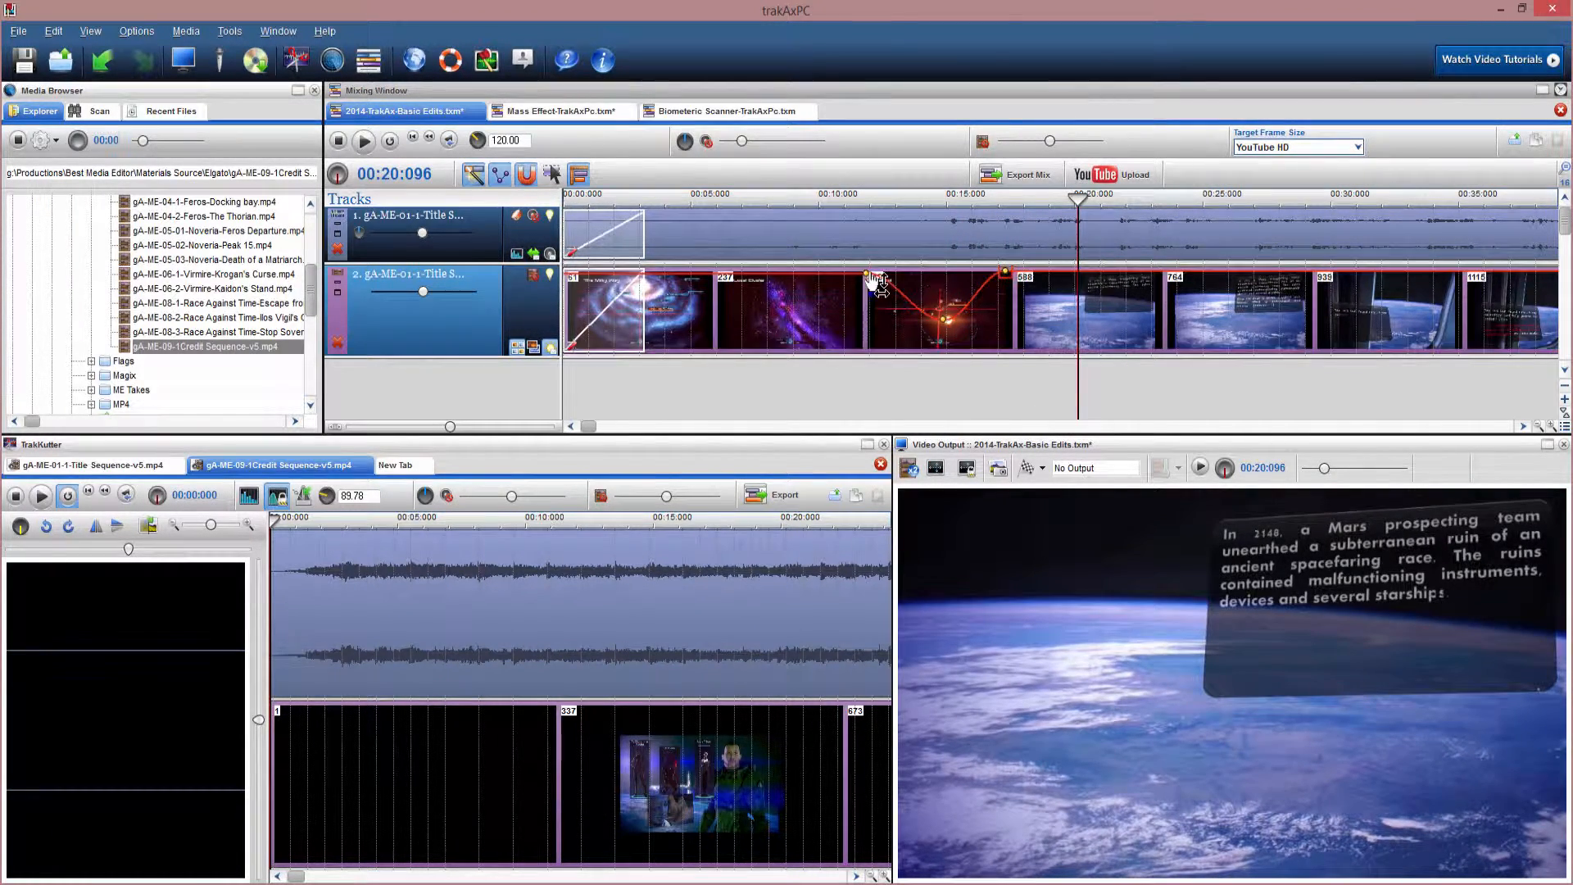
left_click_drag(867, 274, 865, 269)
Lower the 15-second intensity node close to the bottom of the video track and scrub across the dip to check it.
left_click_drag(1077, 399, 934, 413)
left_click_drag(942, 271, 943, 324)
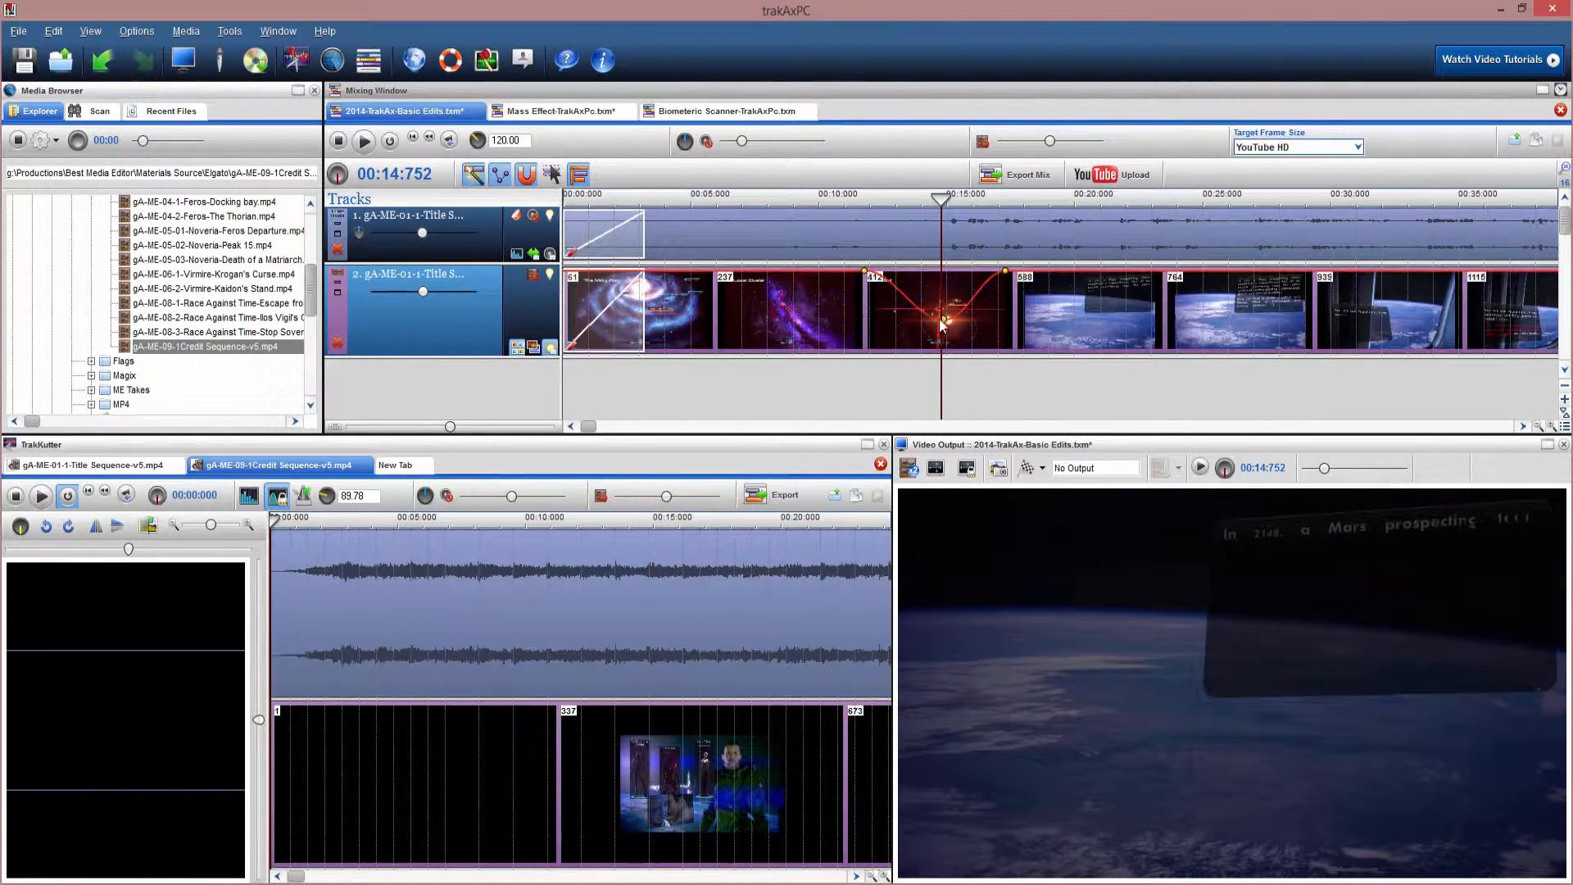
left_click_drag(940, 390, 916, 394)
left_click_drag(942, 319, 942, 345)
left_click_drag(918, 401, 1050, 436)
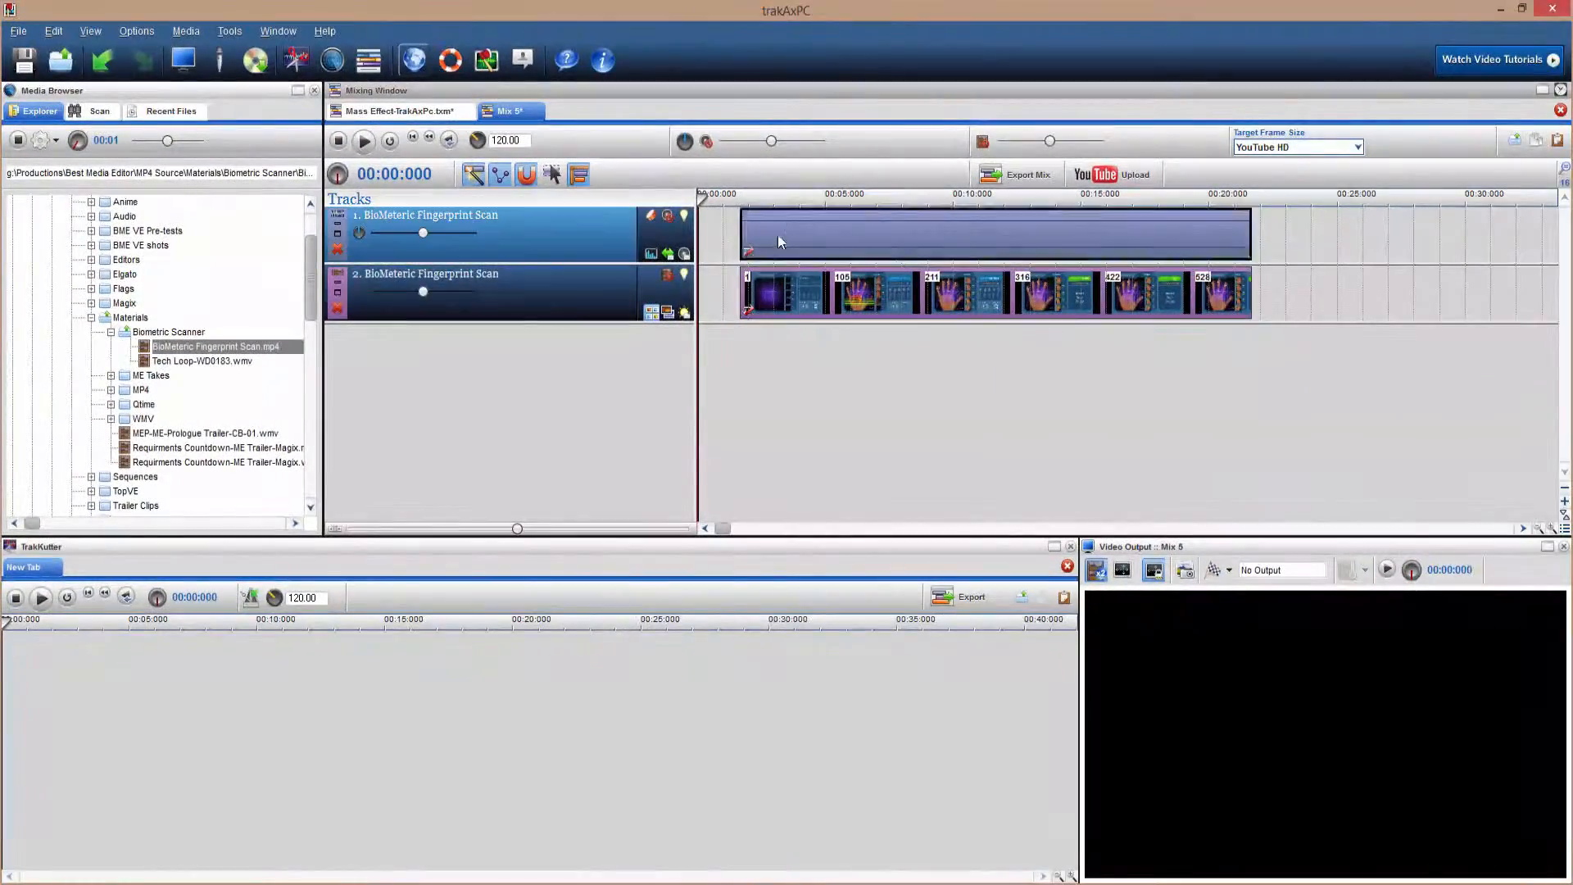
Move the BioMeteric Fingerprint Scan segments to the start of Mix 5 and delete the clip's audio track.
left_click_drag(778, 234, 736, 236)
right_click(755, 248)
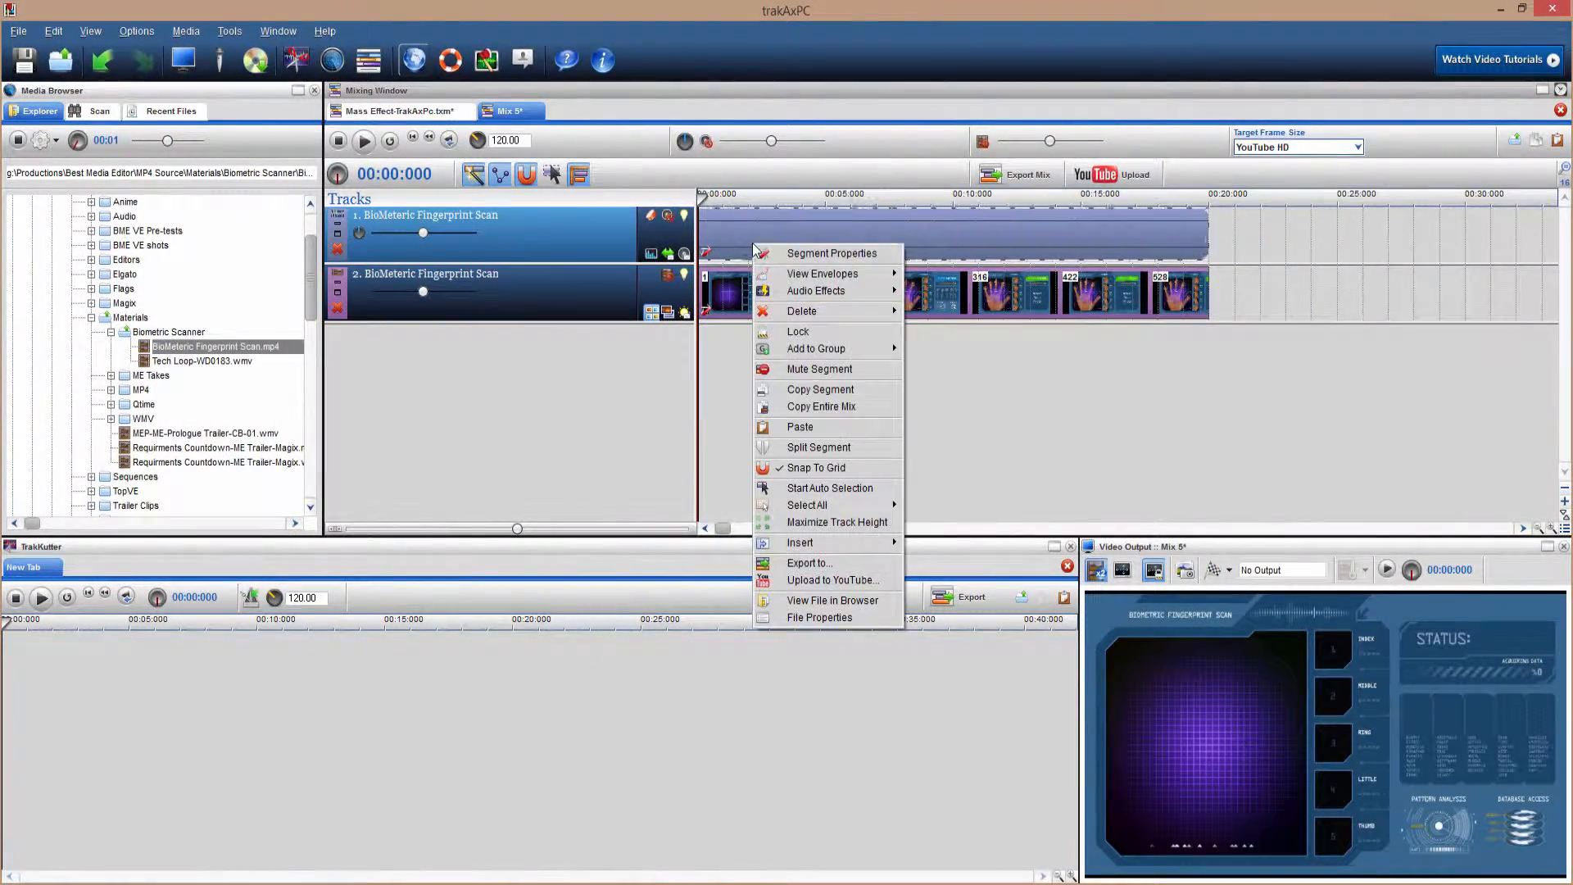
right_click(594, 230)
left_click(647, 301)
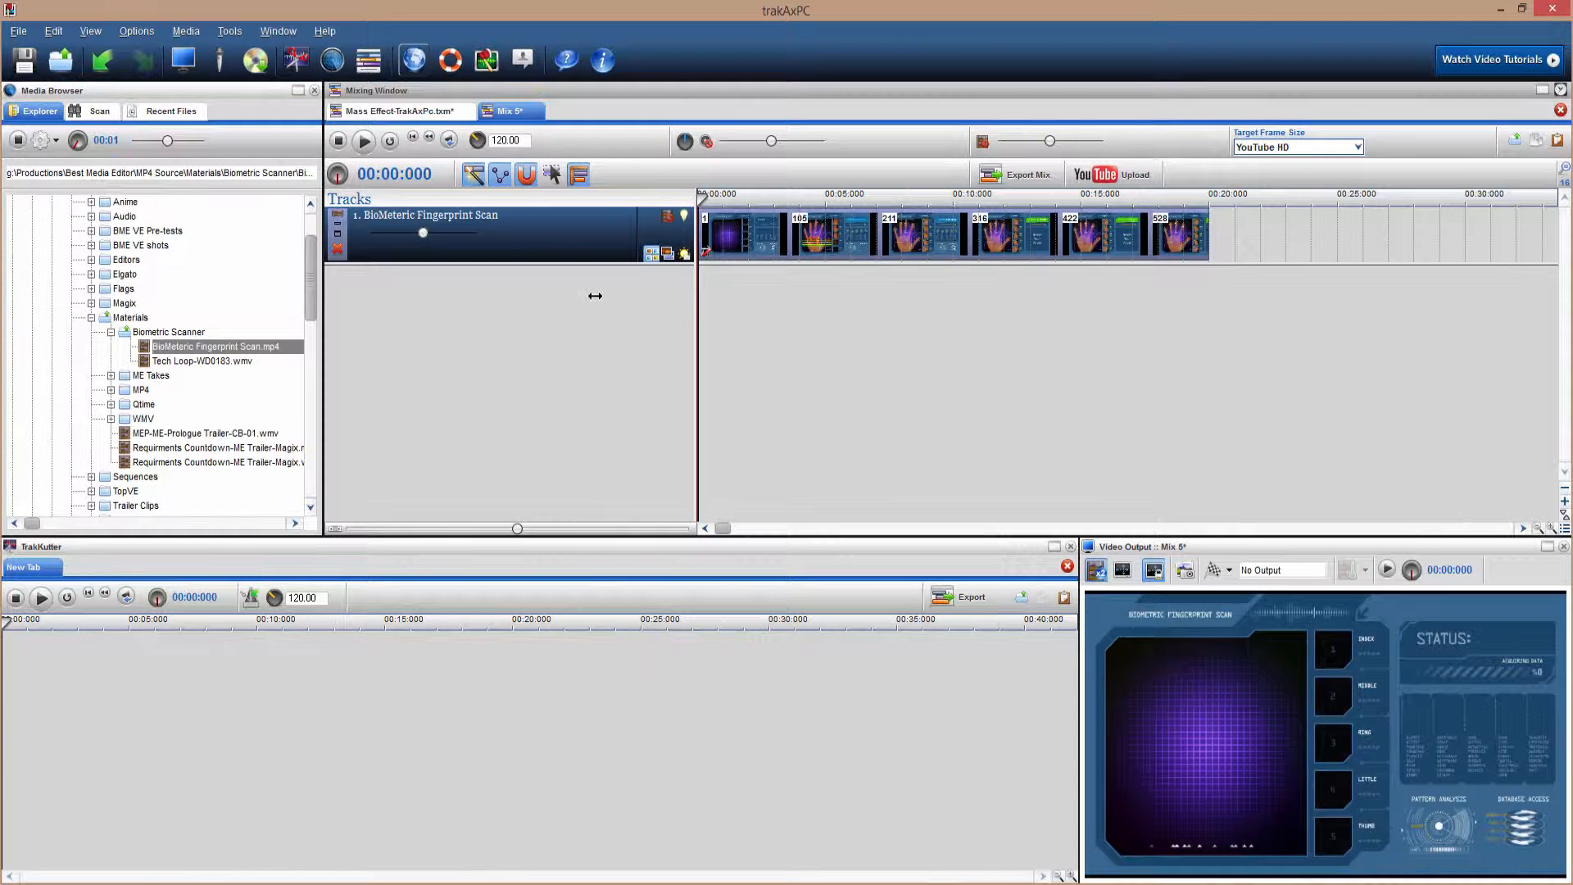
Resize the BioMeteric Fingerprint Scan track for a taller view and trim the end of its video segment to 00:16:000.
left_click_drag(695, 233, 558, 343)
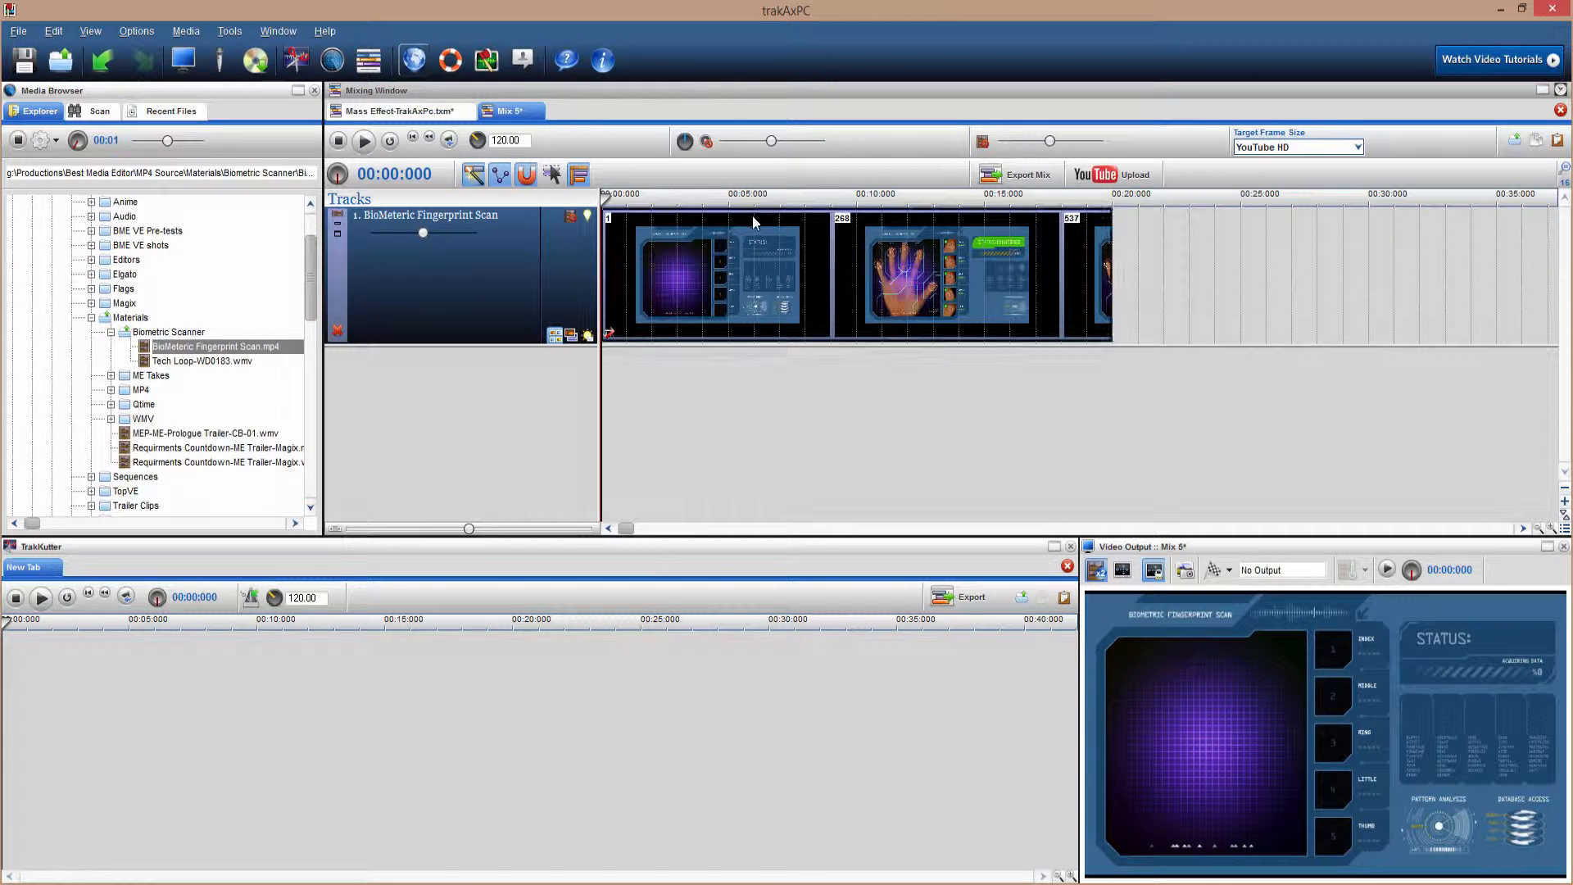
left_click_drag(601, 460, 1011, 467)
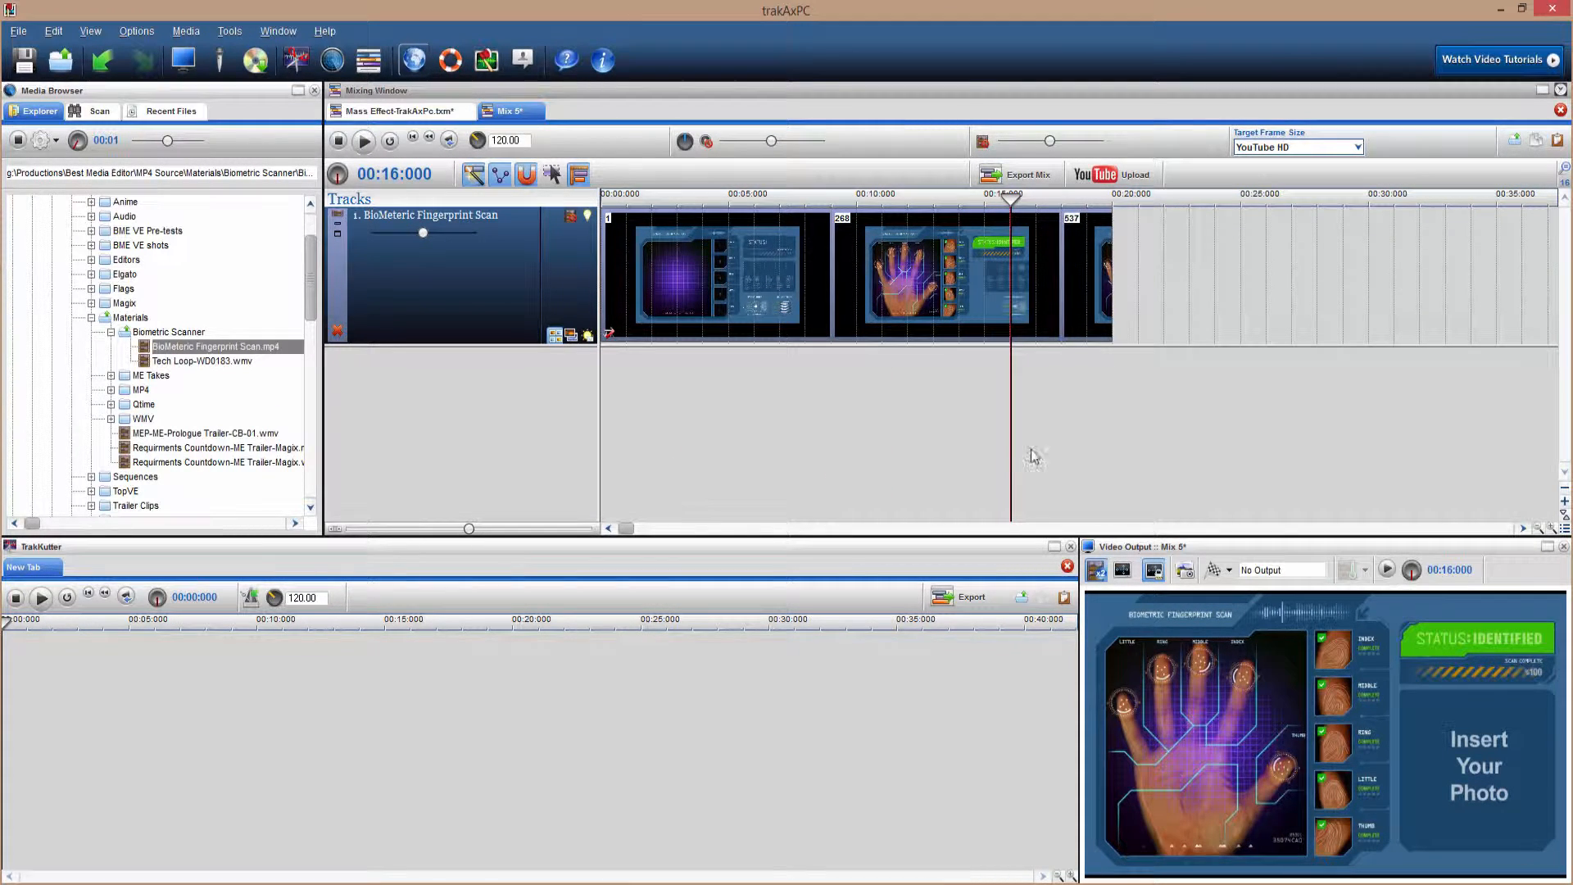
left_click_drag(1112, 324, 1011, 322)
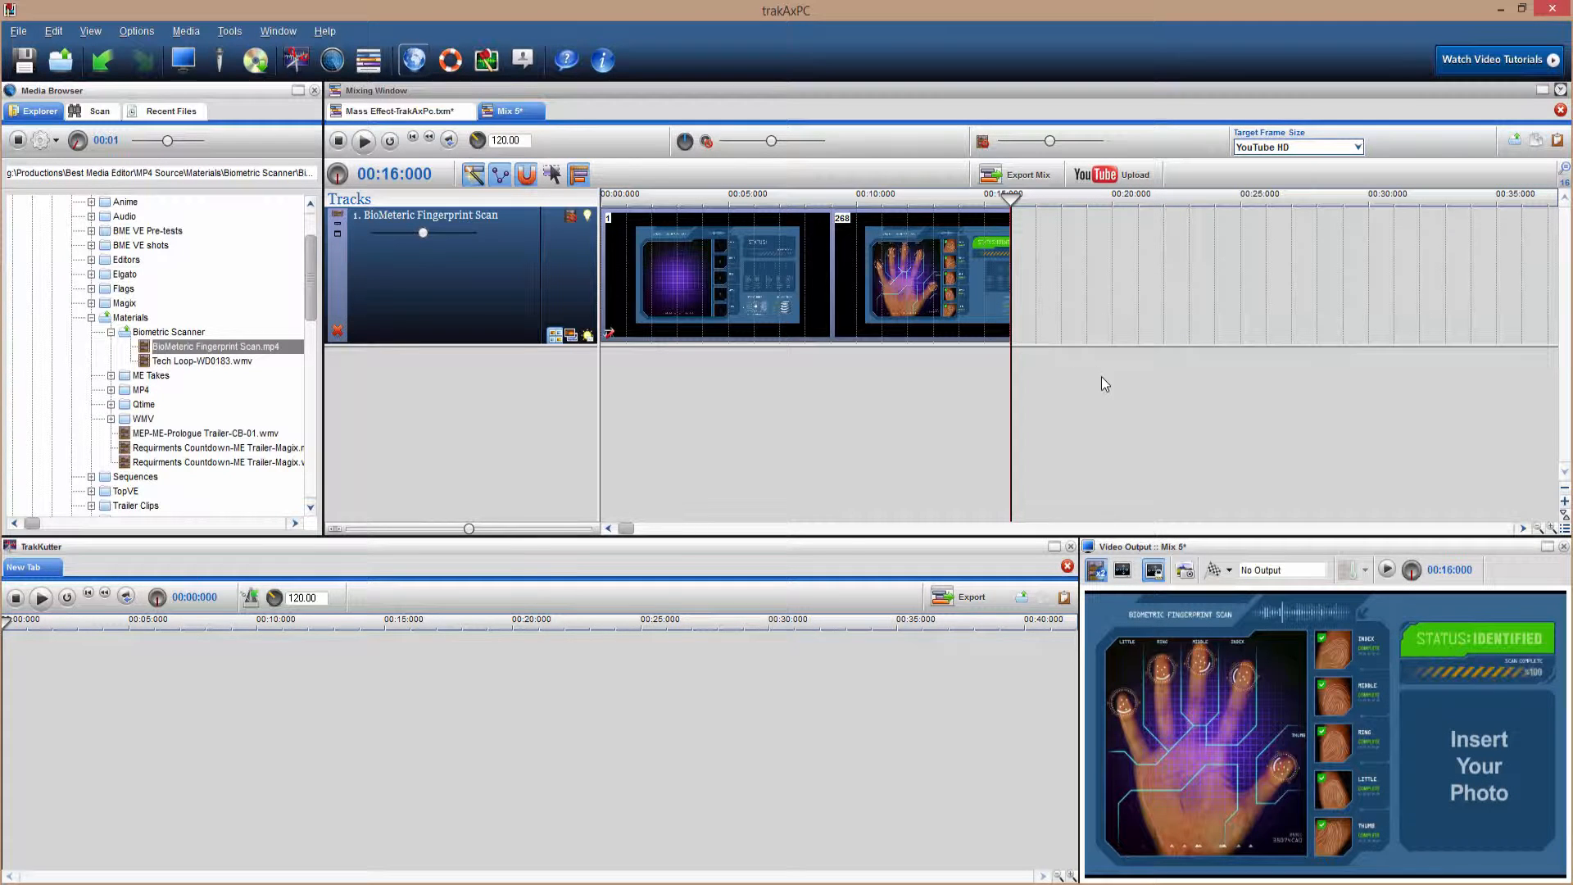
Add Tech Loop-WD0183.wmv on a new track below the fingerprint scan, starting at 16 seconds.
left_click(175, 363)
left_click_drag(174, 366, 1016, 379)
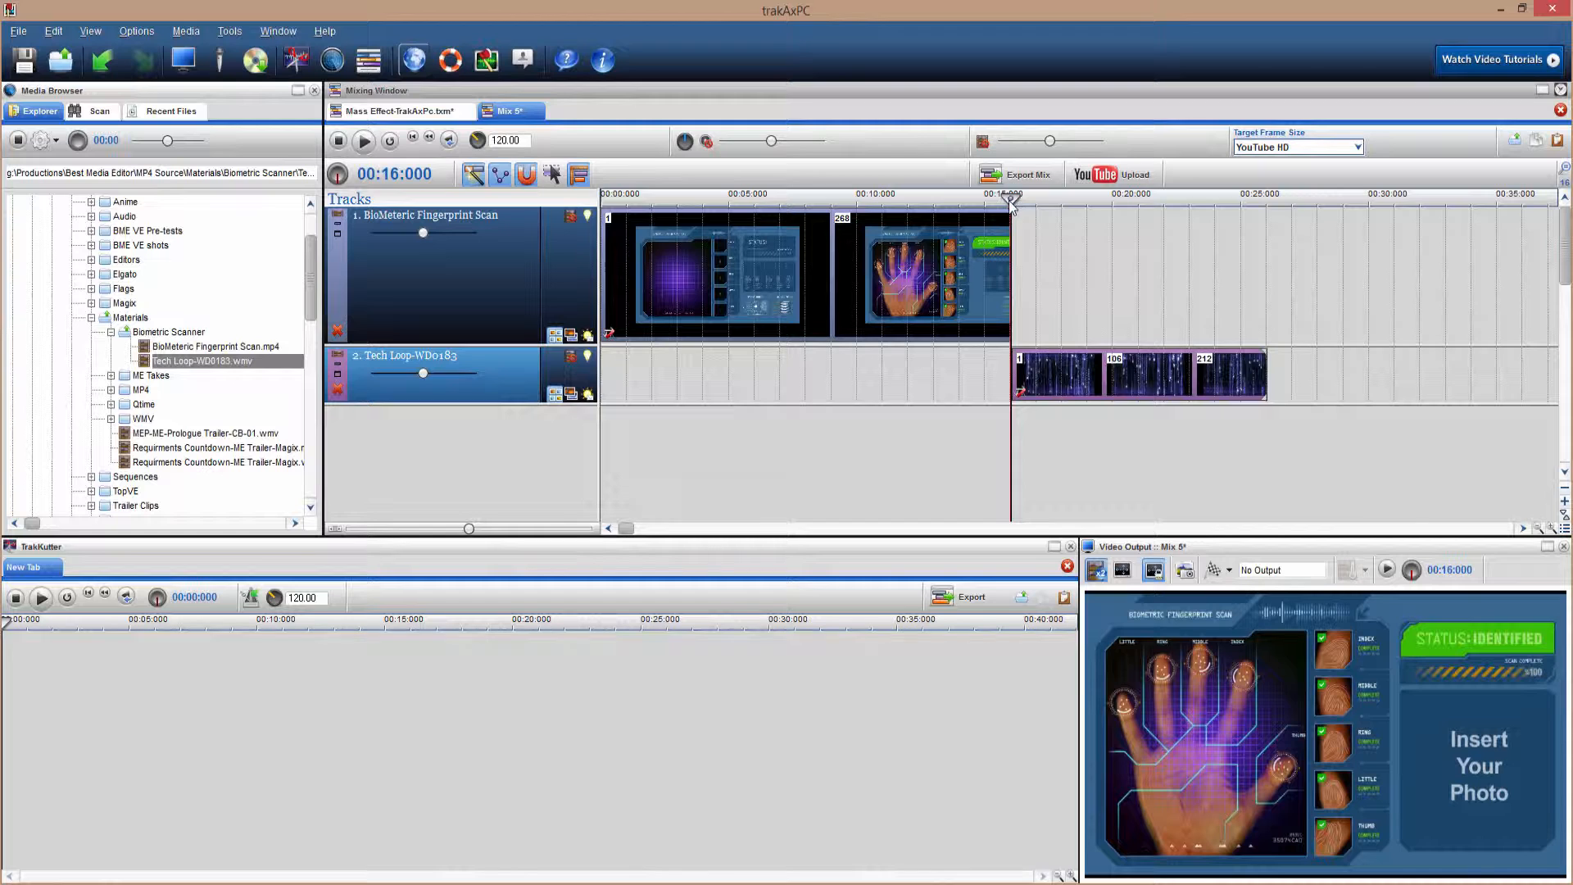
Place the Tech Loop segment from 00:07:968 to 00:16:000 beneath the fingerprint scan, with a fade-in ending at 00:09:090.
left_click_drag(1011, 202, 800, 201)
key("space")
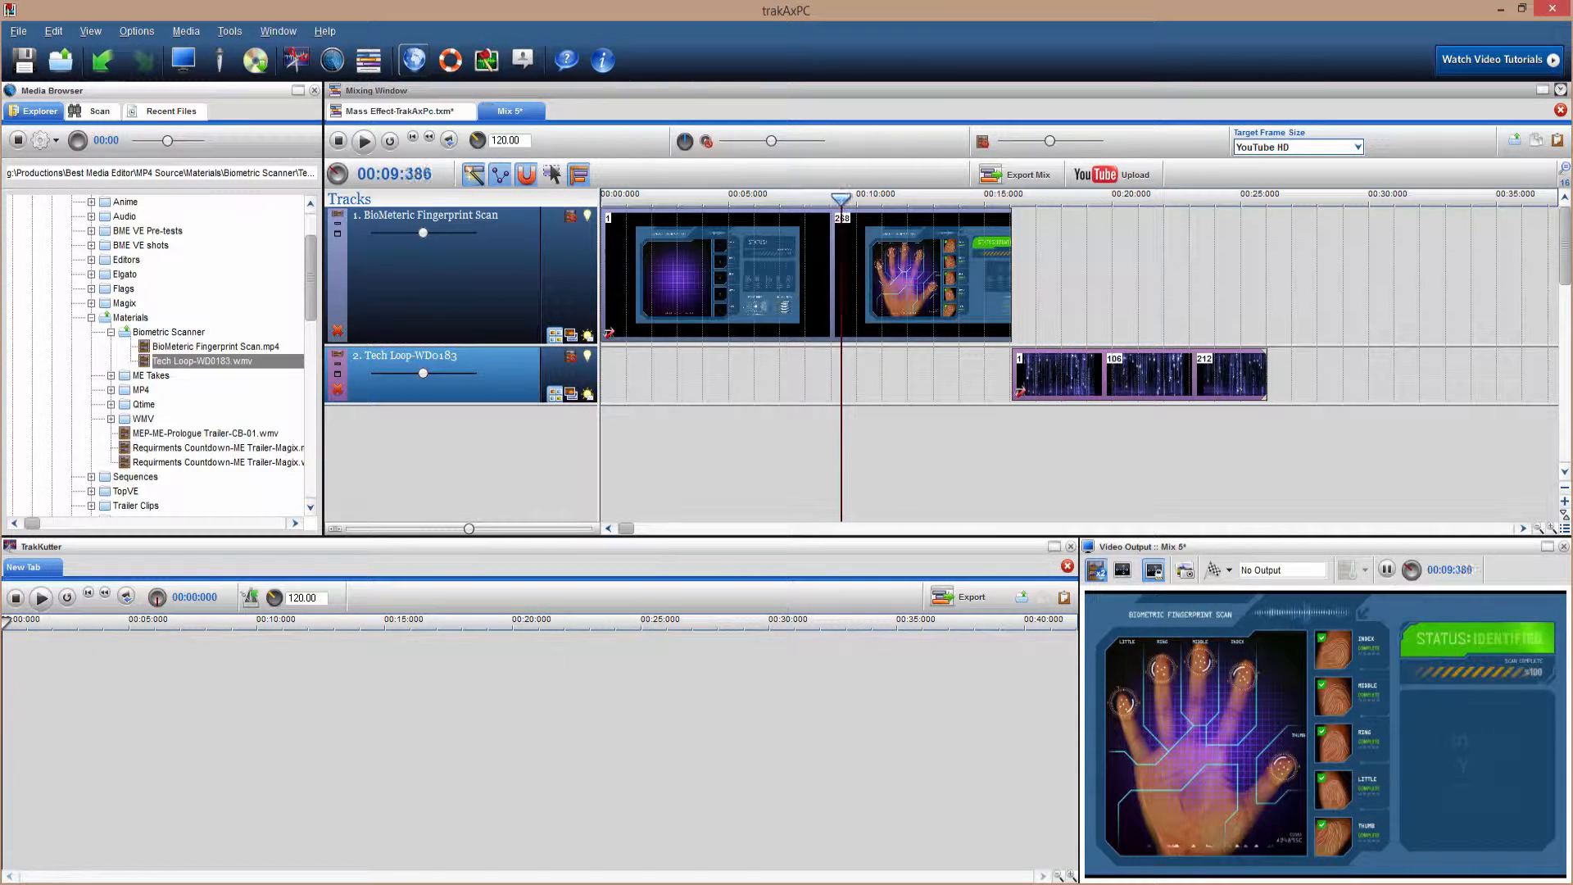
key("space")
left_click_drag(1107, 377, 1041, 391)
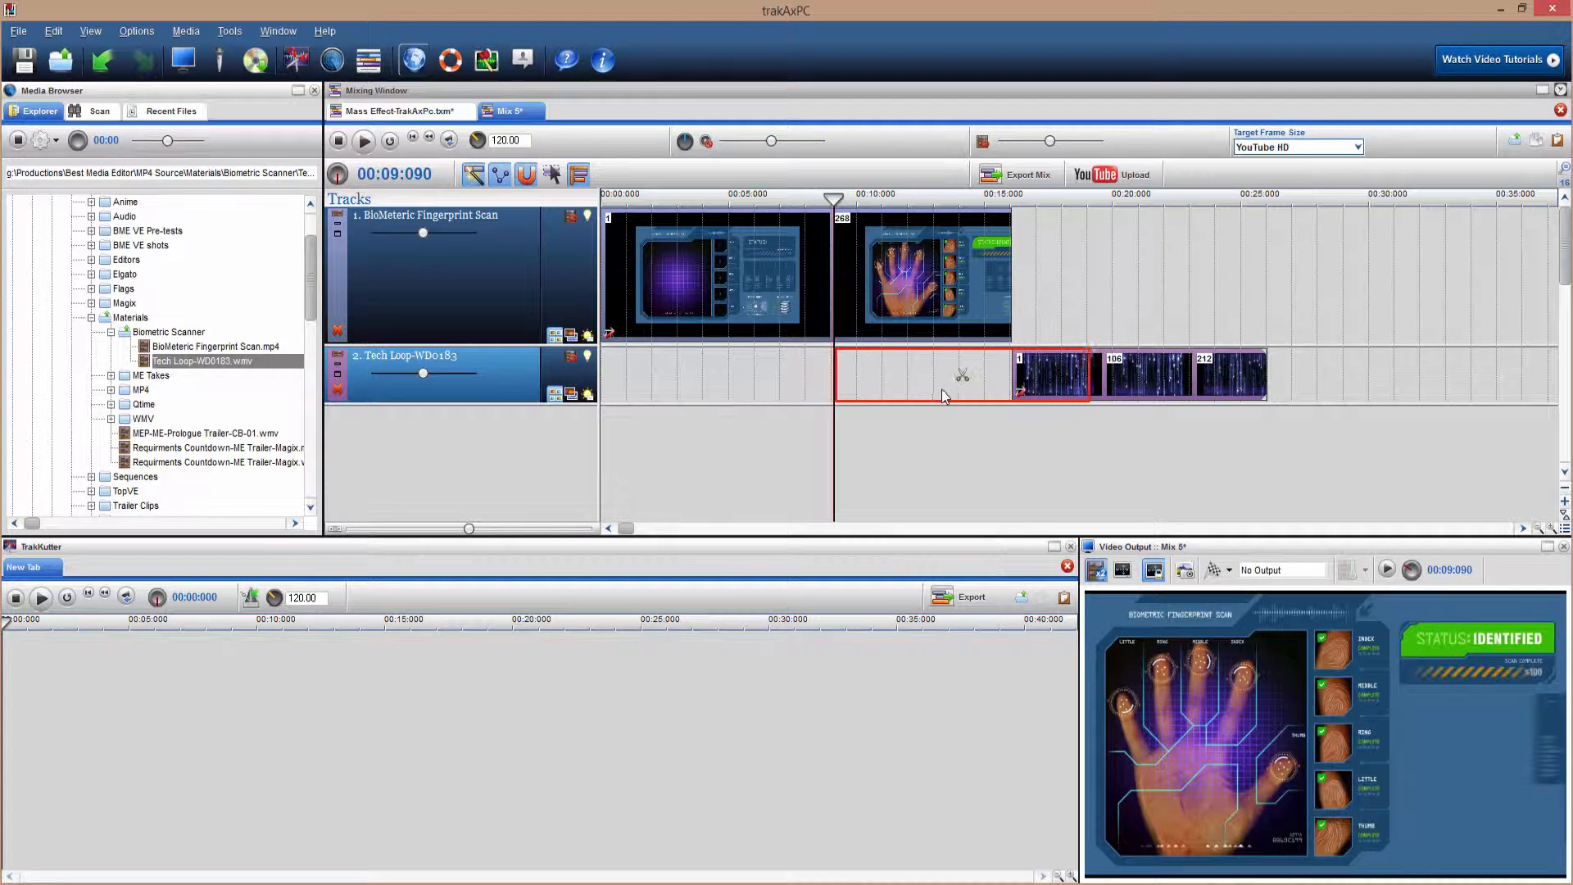
left_click_drag(942, 390, 839, 367)
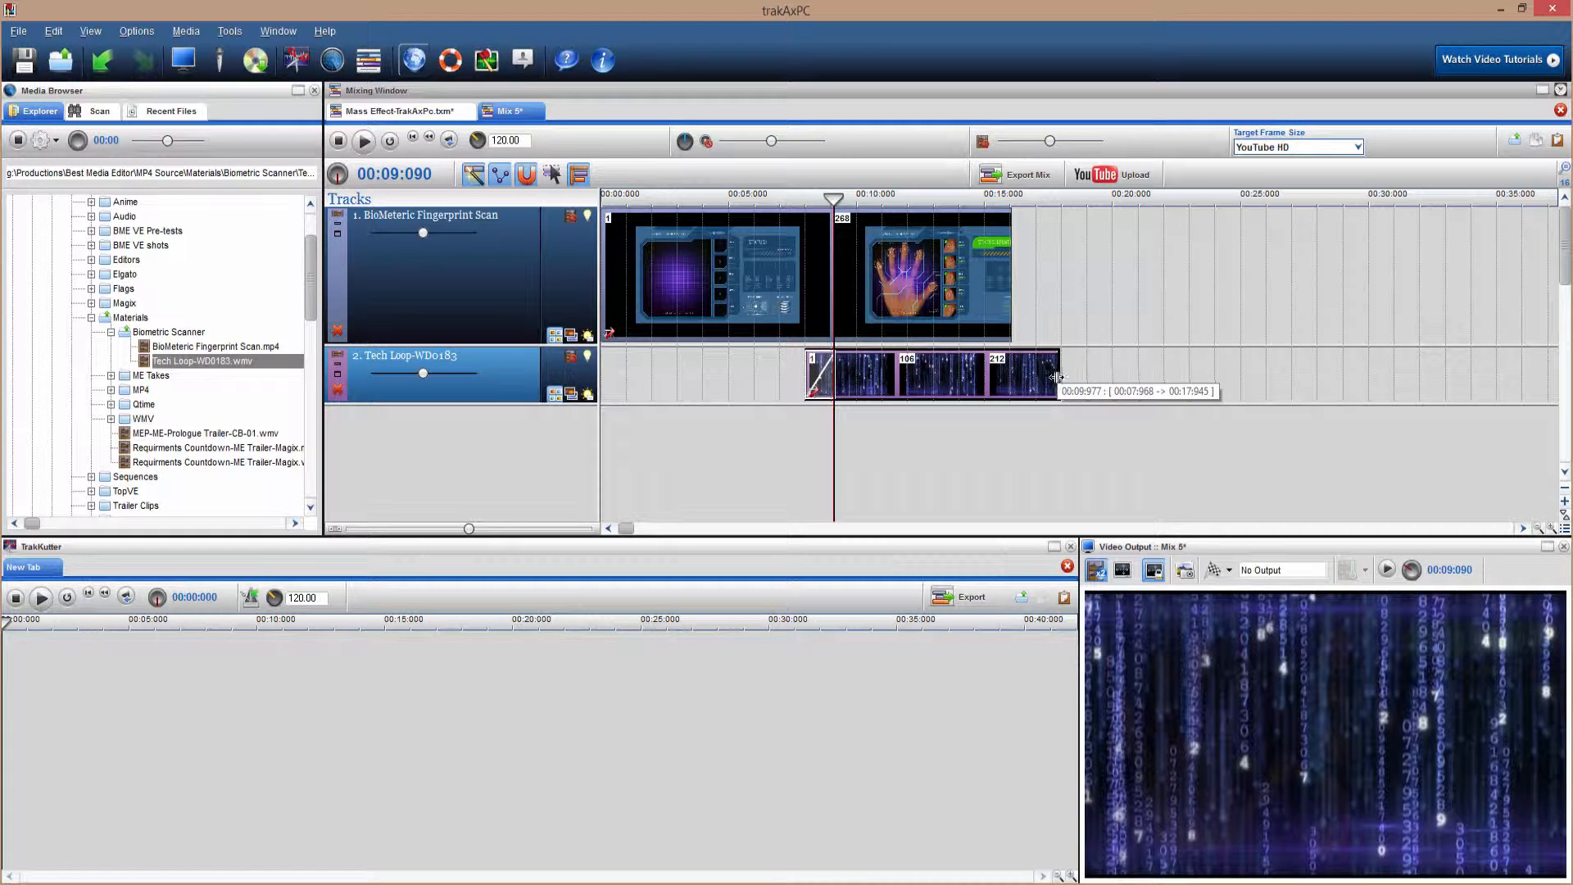
left_click_drag(1057, 377, 1011, 377)
key("space")
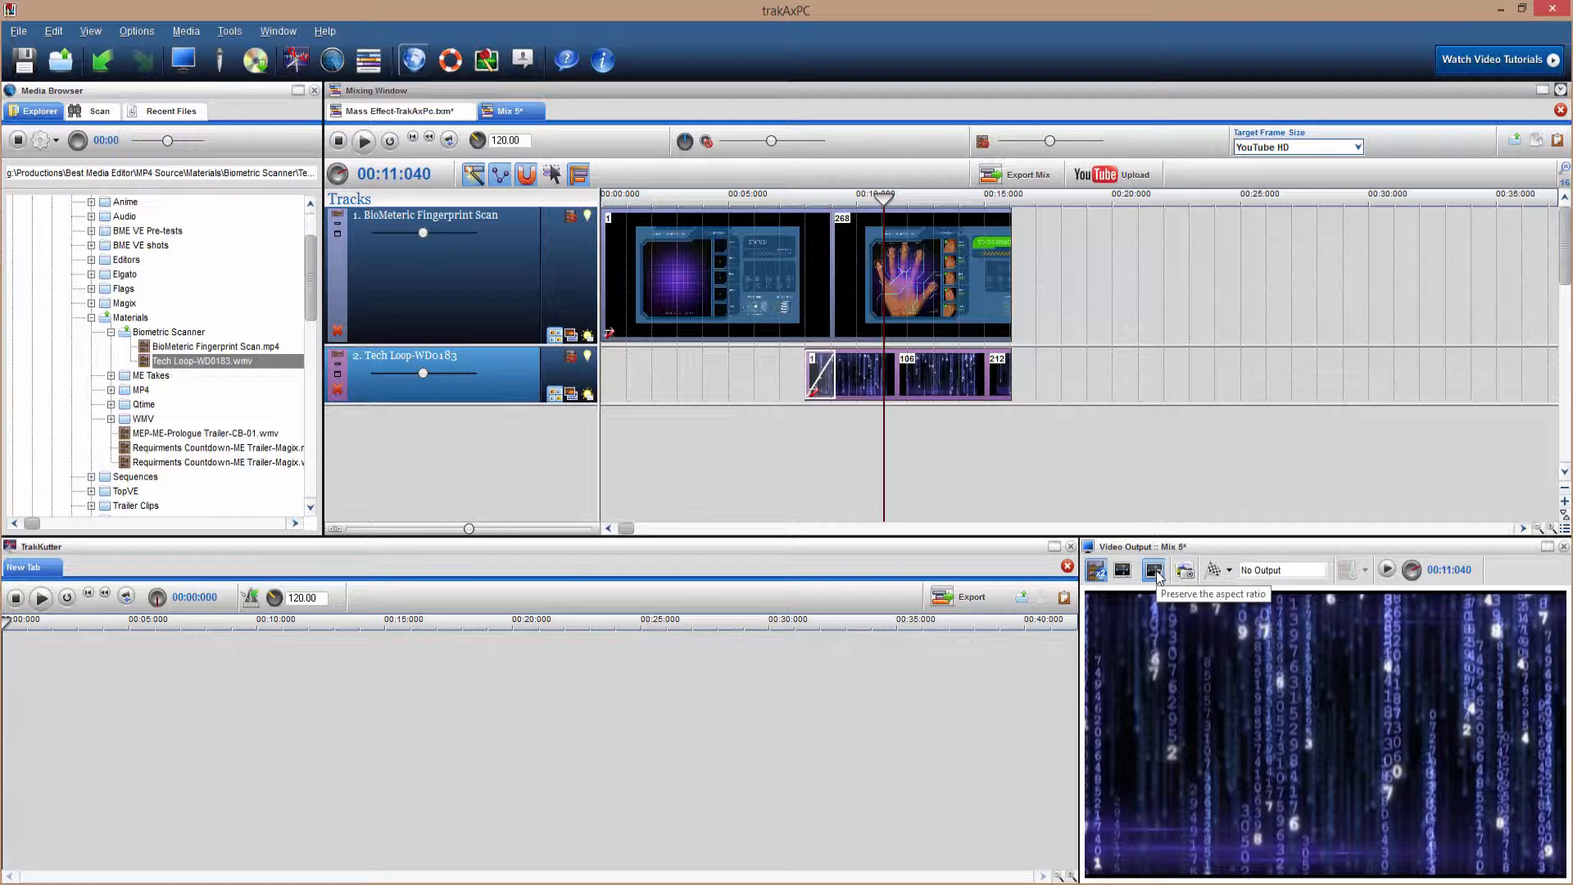
right_click(922, 392)
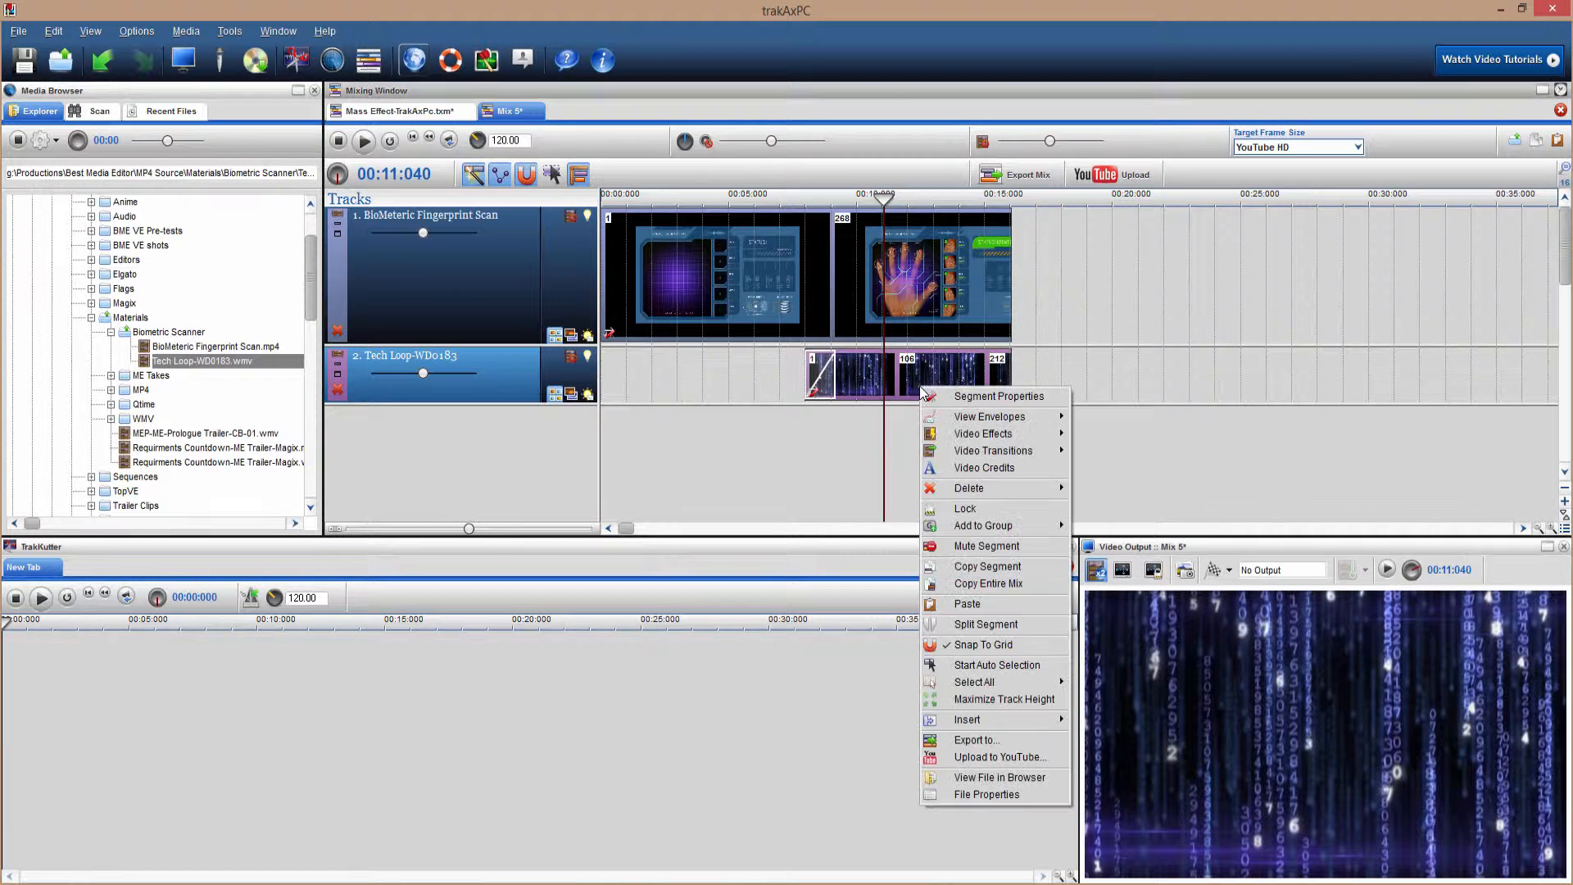
left_click(627, 430)
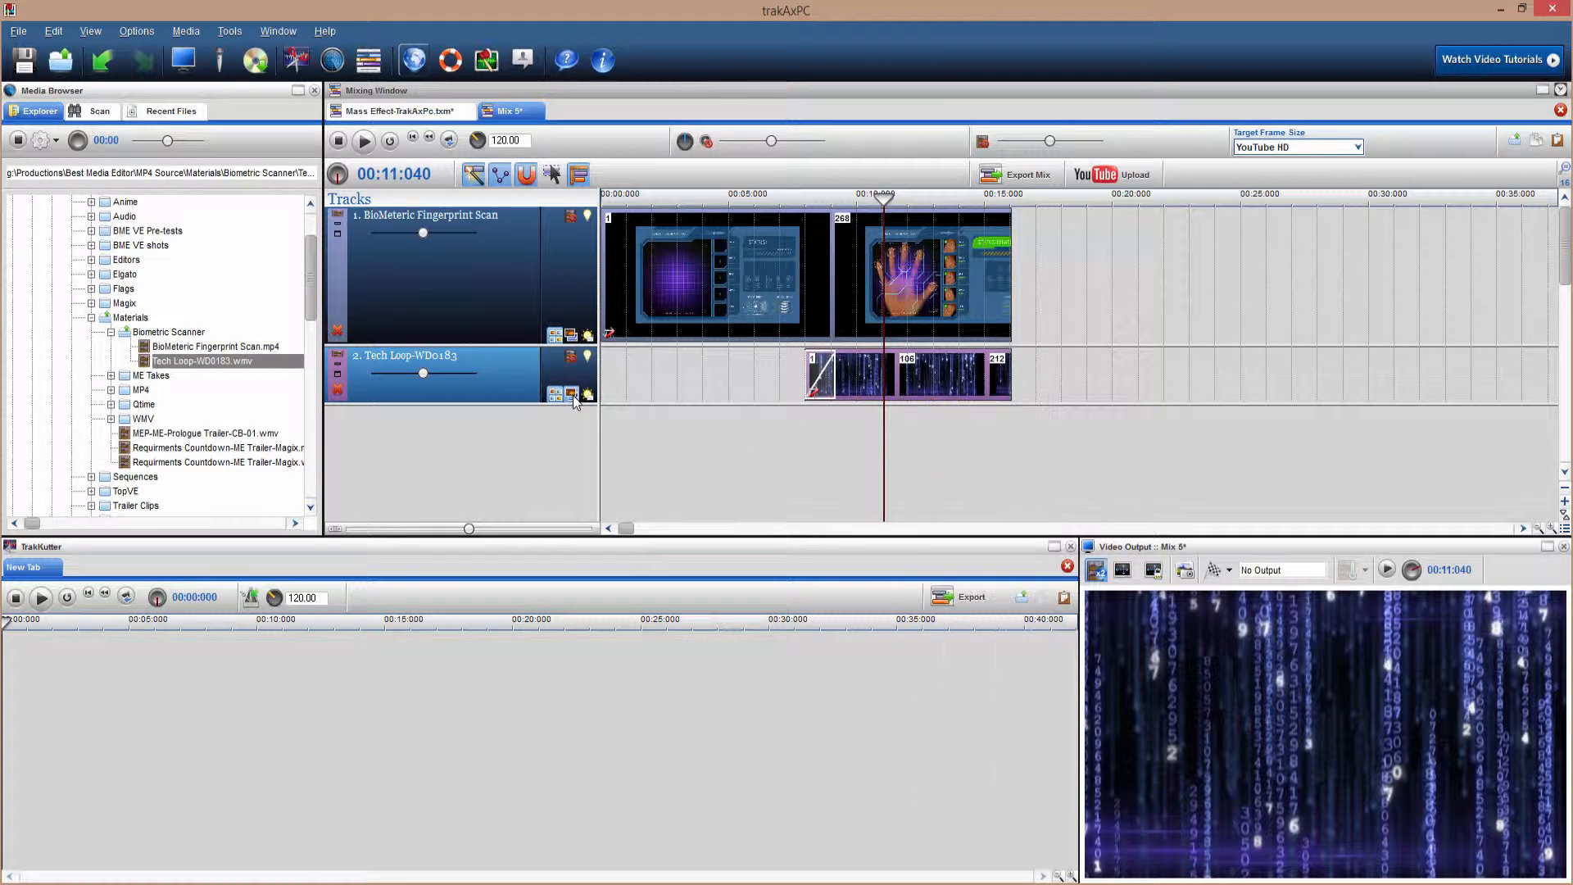
left_click(1100, 611)
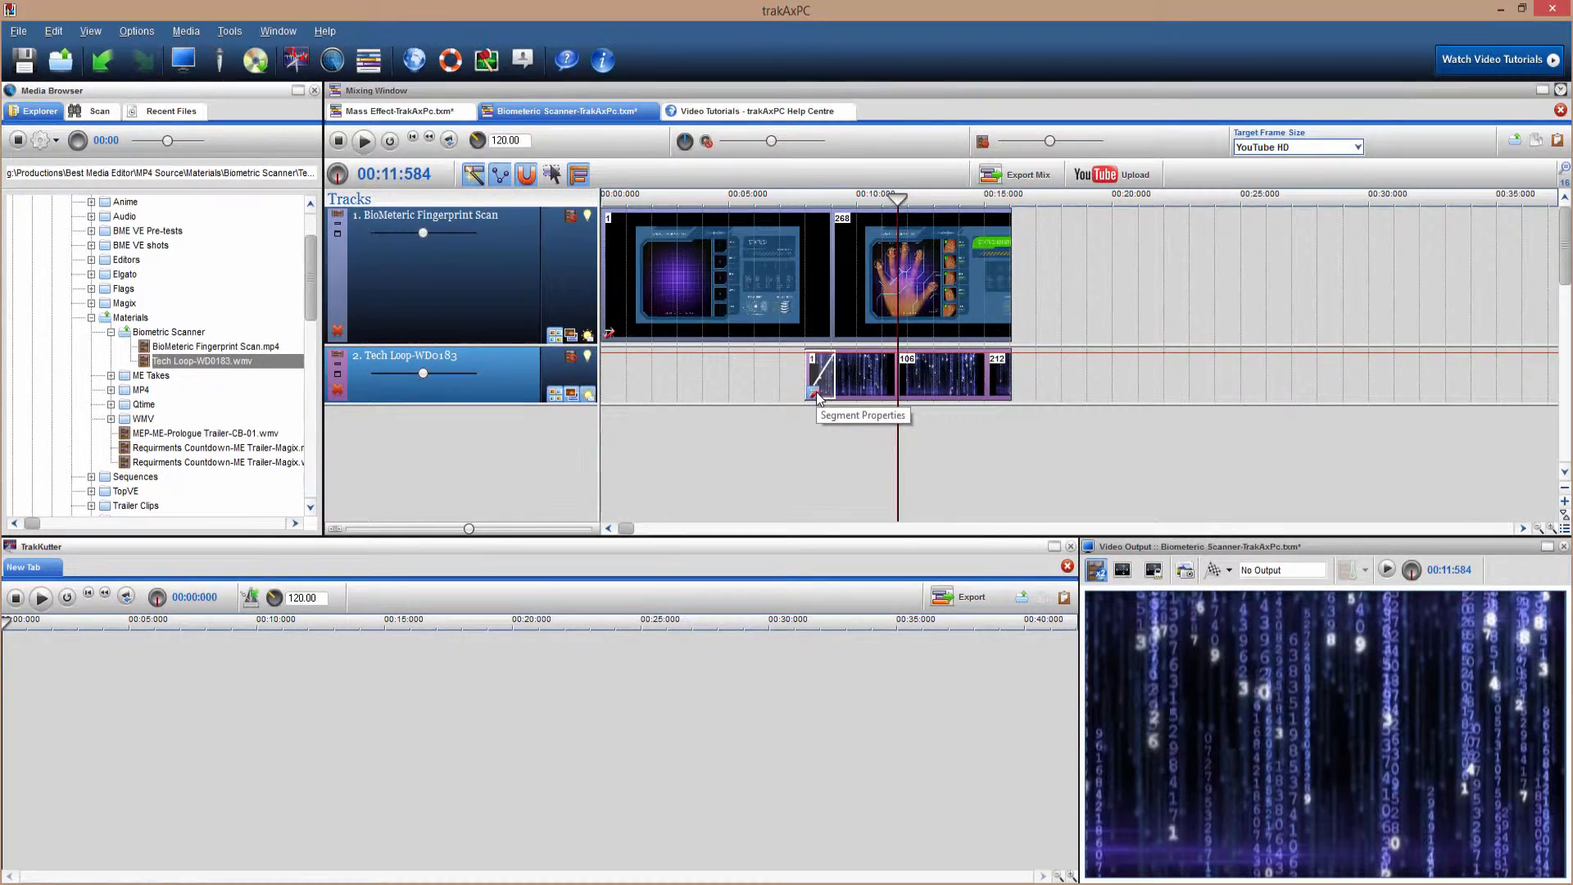
In the Tech Loop segment's properties, shrink the picture and offset it right and down over the Insert Your Photo area.
left_click(814, 394)
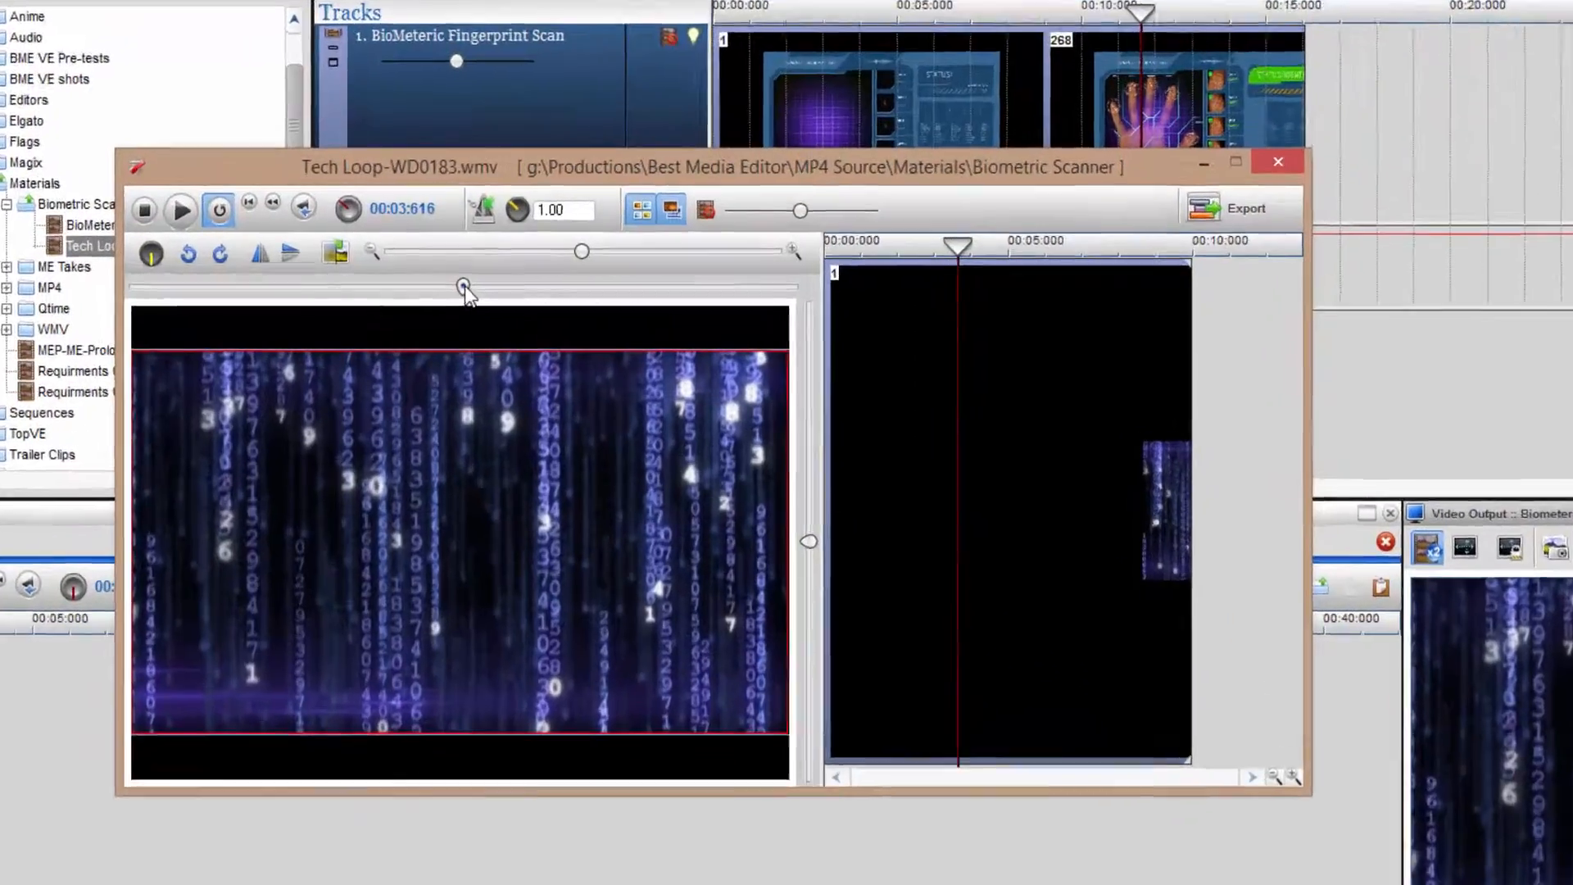
left_click_drag(427, 388, 450, 390)
mouse_move(530, 208)
left_mouse_down()
mouse_move(482, 211)
mouse_move(501, 210)
left_mouse_up()
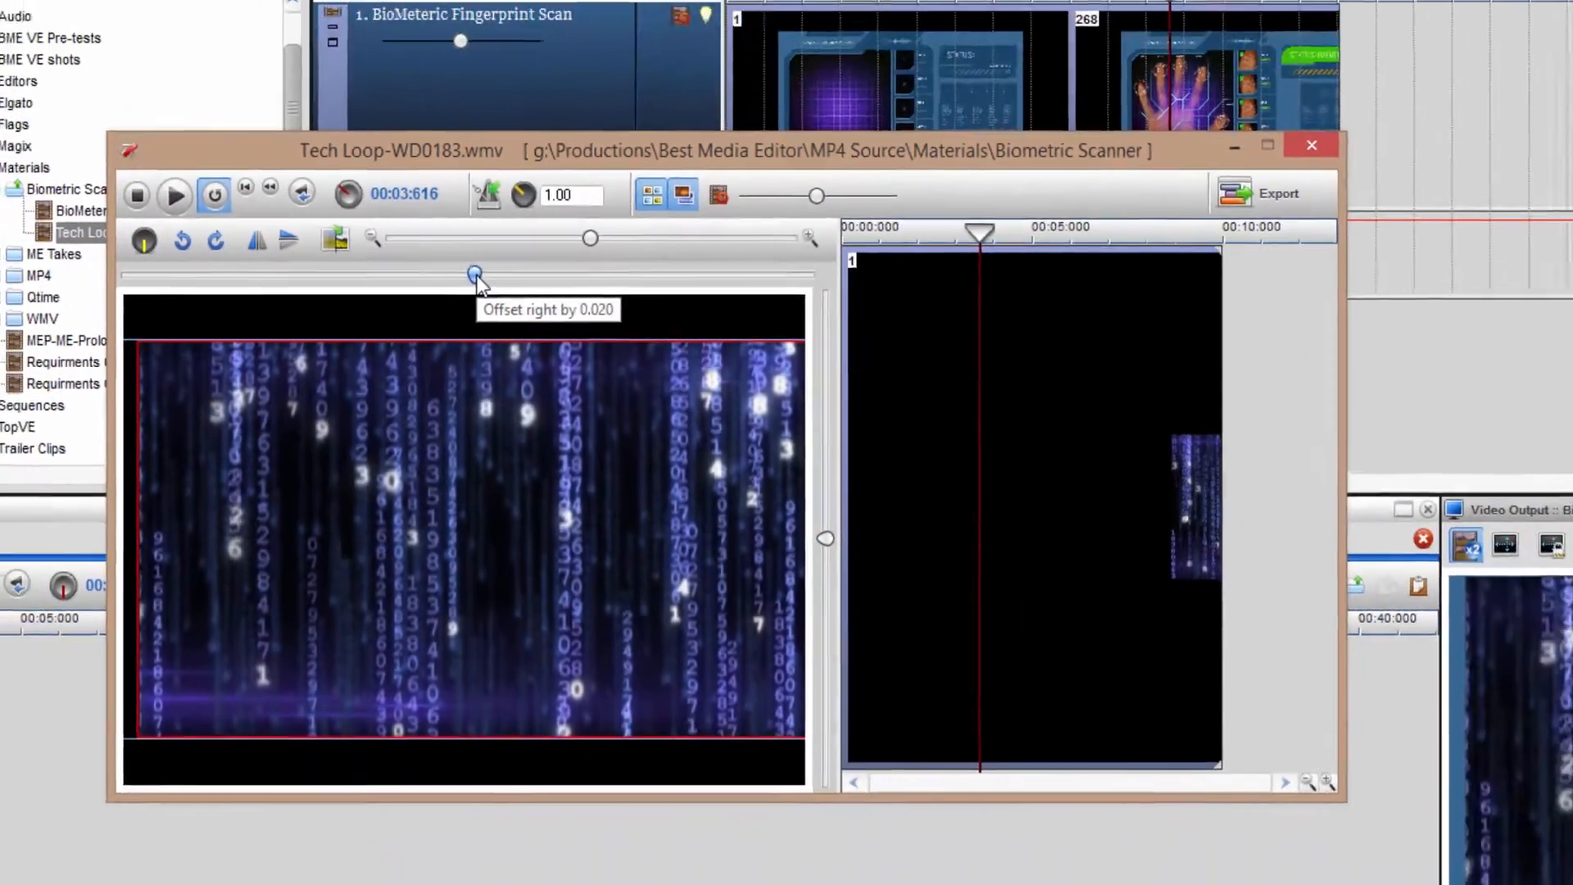
left_click_drag(476, 276, 470, 276)
left_click_drag(589, 239, 504, 239)
left_click_drag(470, 275, 547, 308)
left_click_drag(453, 366, 426, 366)
left_click_drag(476, 390, 501, 400)
left_click_drag(667, 565, 660, 585)
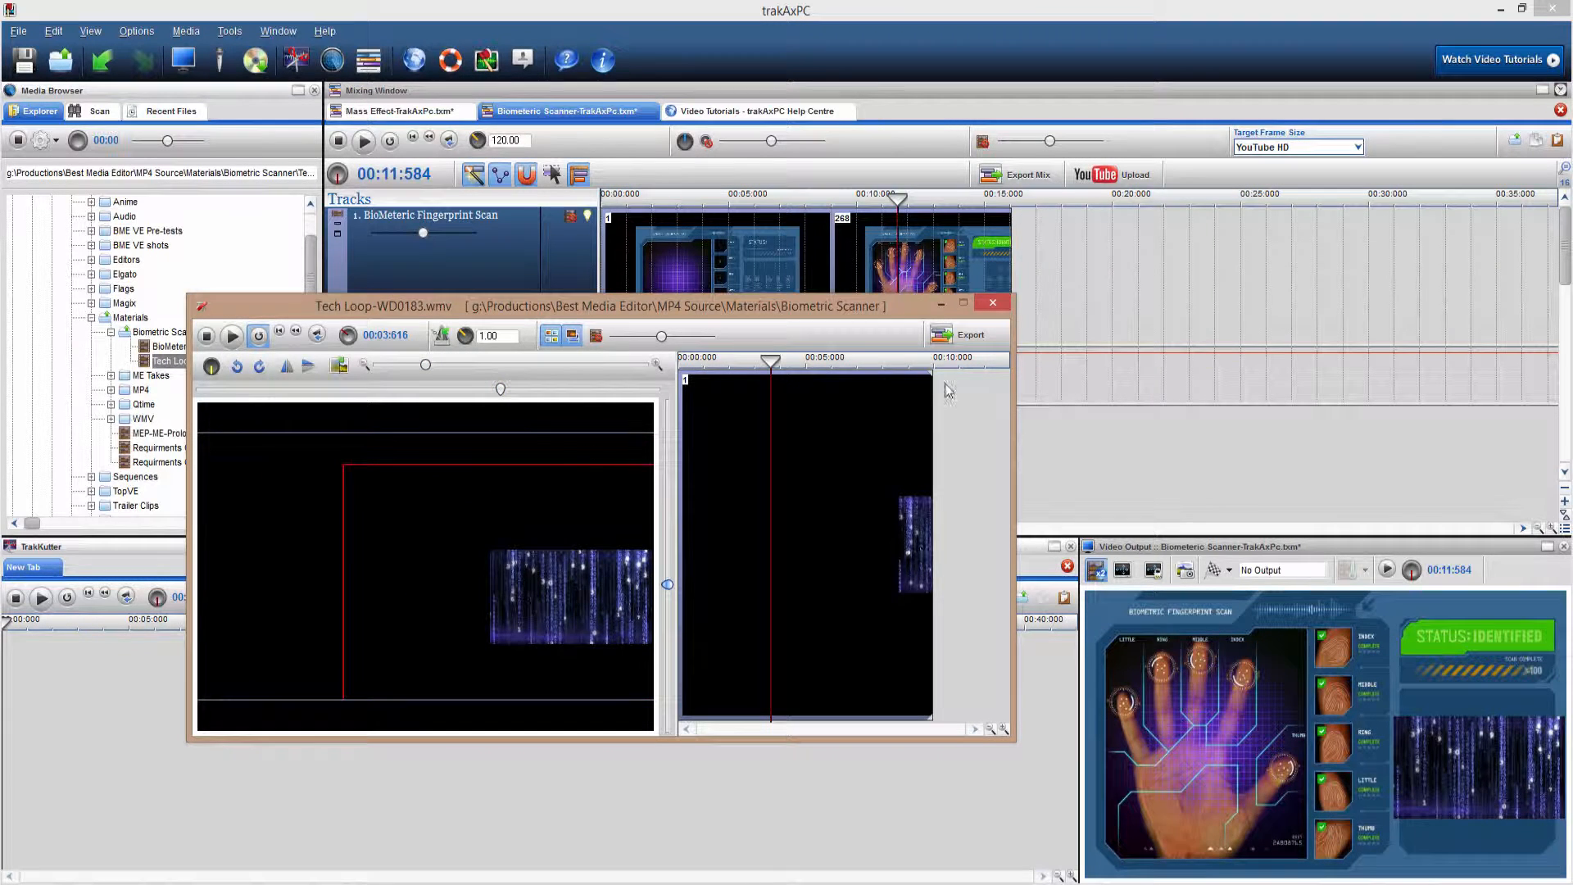
Fine-tune the Tech Loop picture's size and offsets so it sits inside the photo frame of the scanner display.
left_click_drag(662, 339, 671, 338)
left_click_drag(501, 389, 497, 390)
left_click_drag(354, 465, 346, 460)
right_click(509, 596)
left_click(560, 607)
left_click_drag(425, 364, 422, 364)
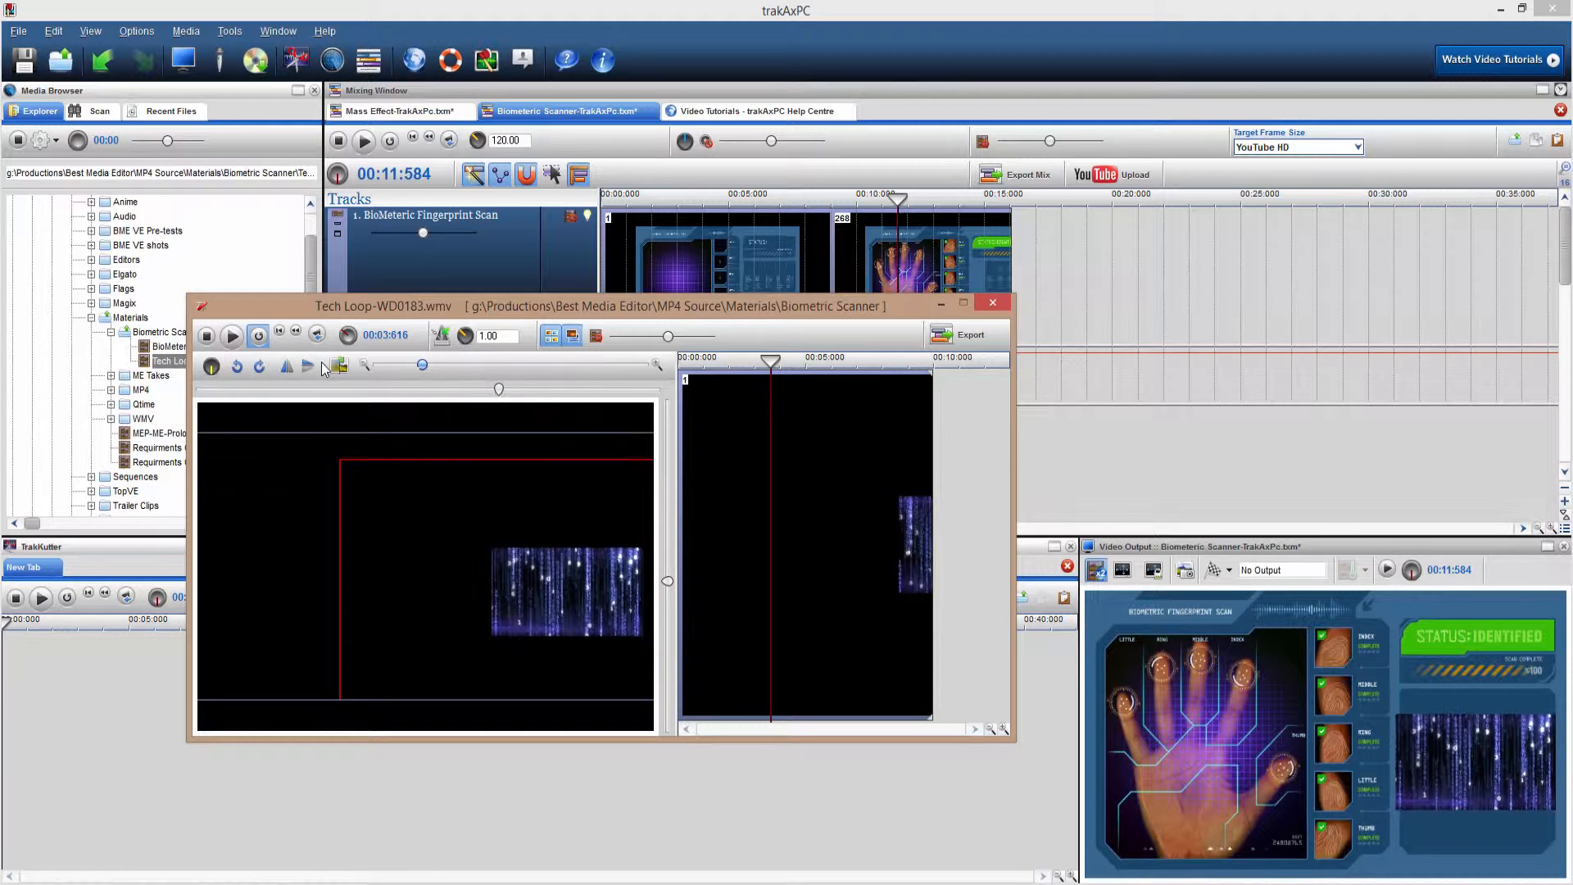
Play the resized Tech Loop segment, close its properties window and scrub the mix to 00:15:744 to check the overlay.
left_click(232, 338)
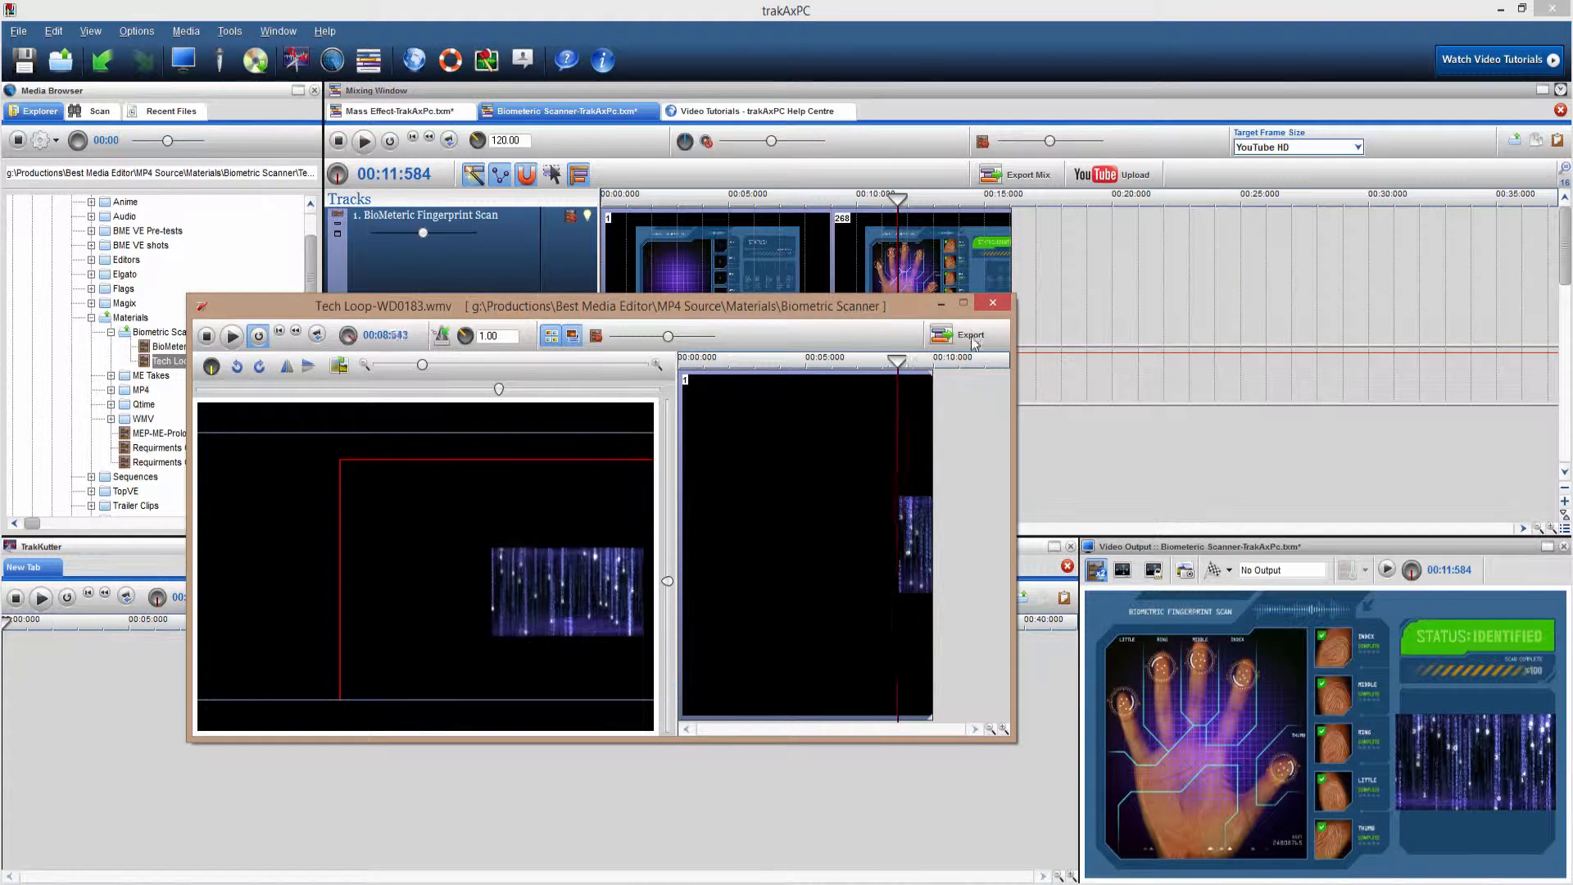
left_click(963, 335)
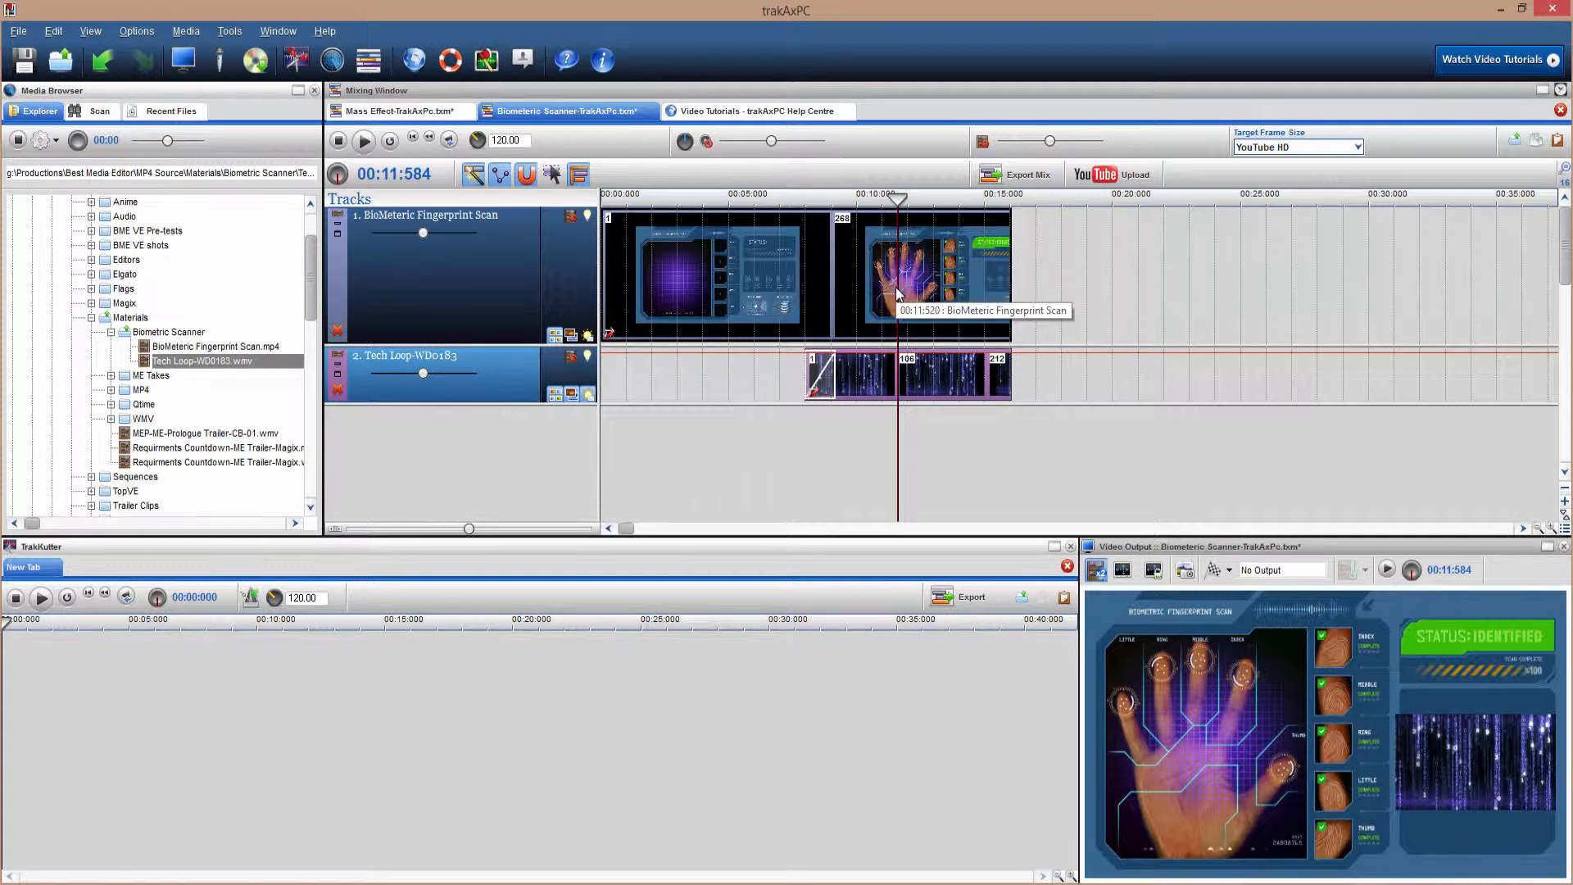
left_click_drag(896, 287, 1004, 332)
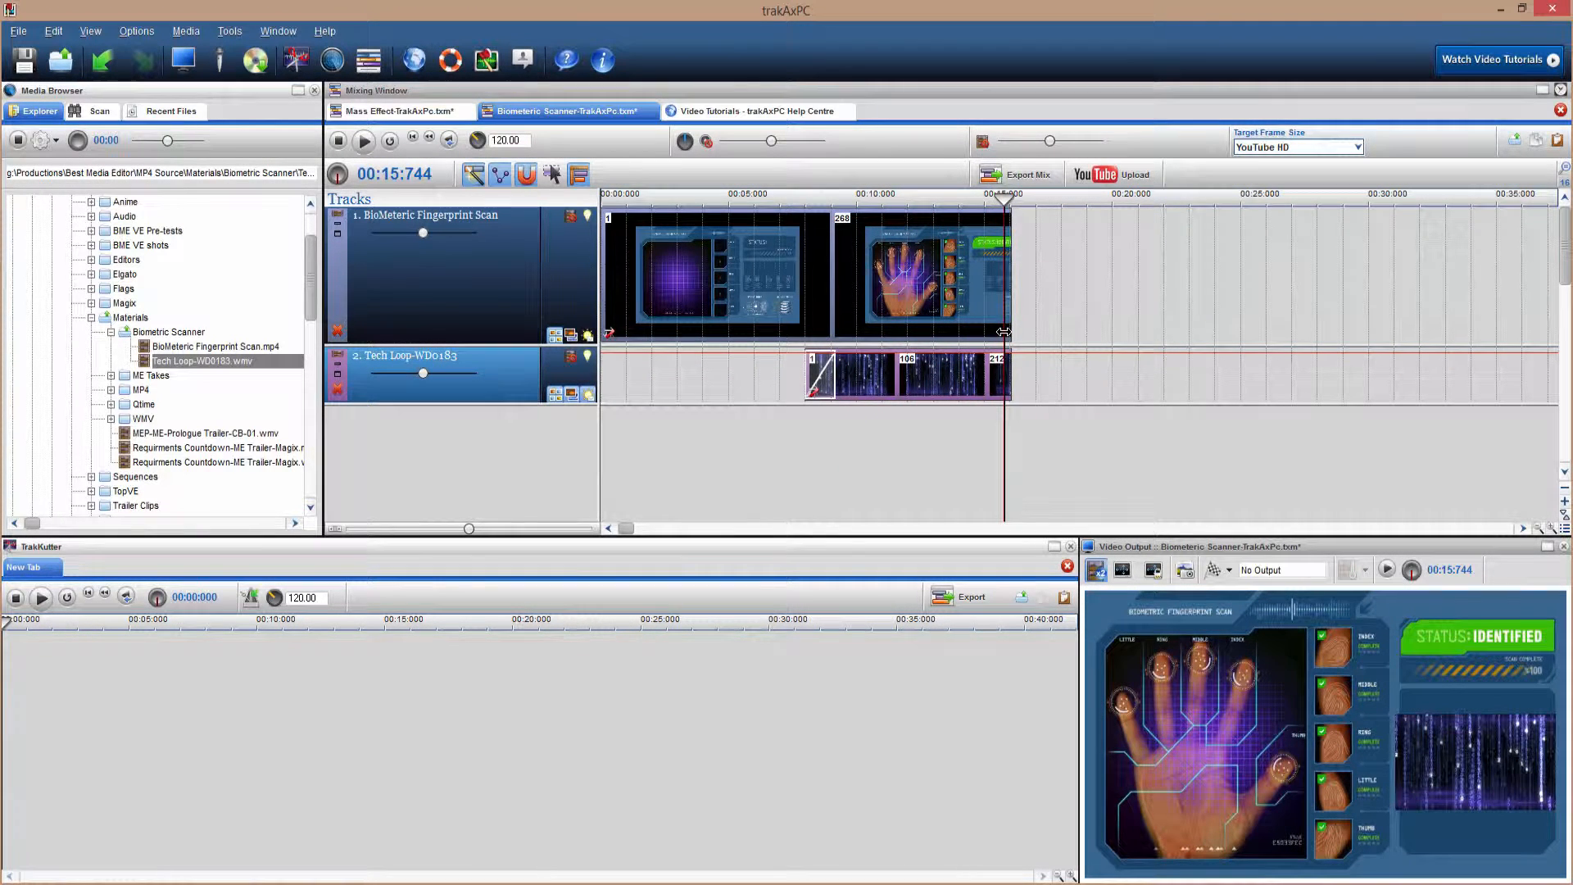